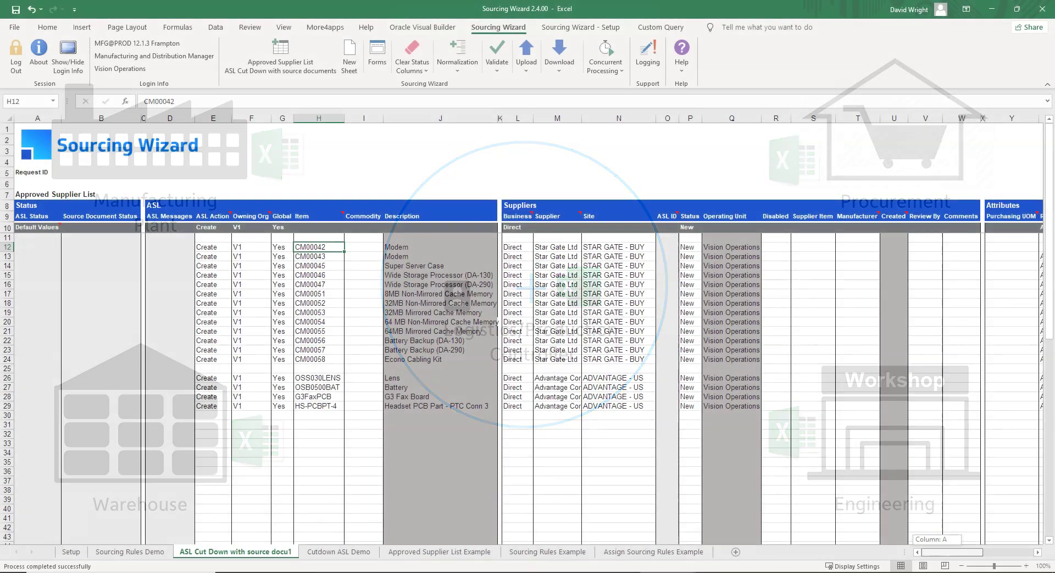
Validate all rows of the approved supplier list and dismiss the processing report.
drag(939, 551, 906, 549)
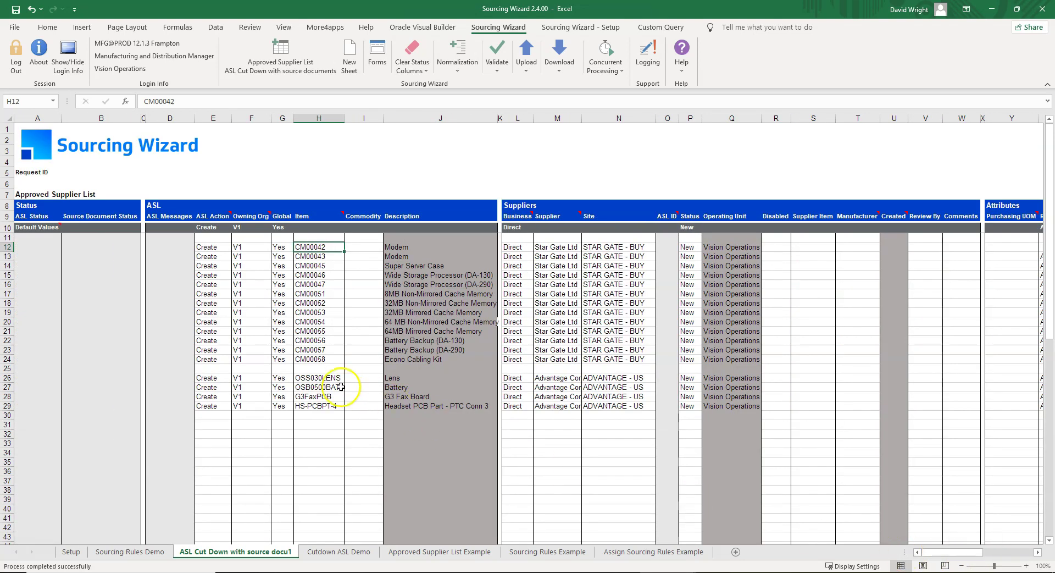
click(497, 57)
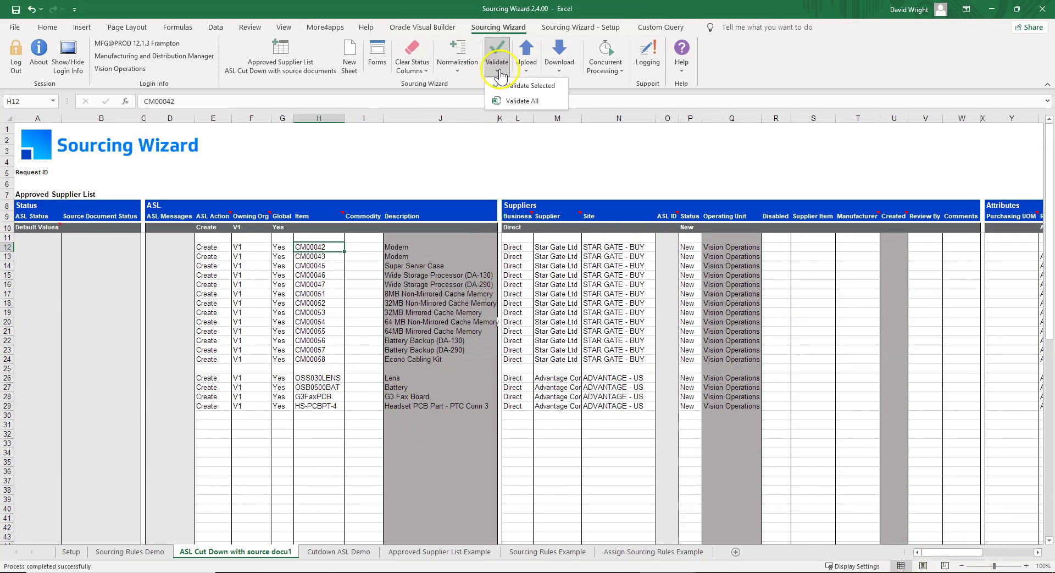
click(504, 100)
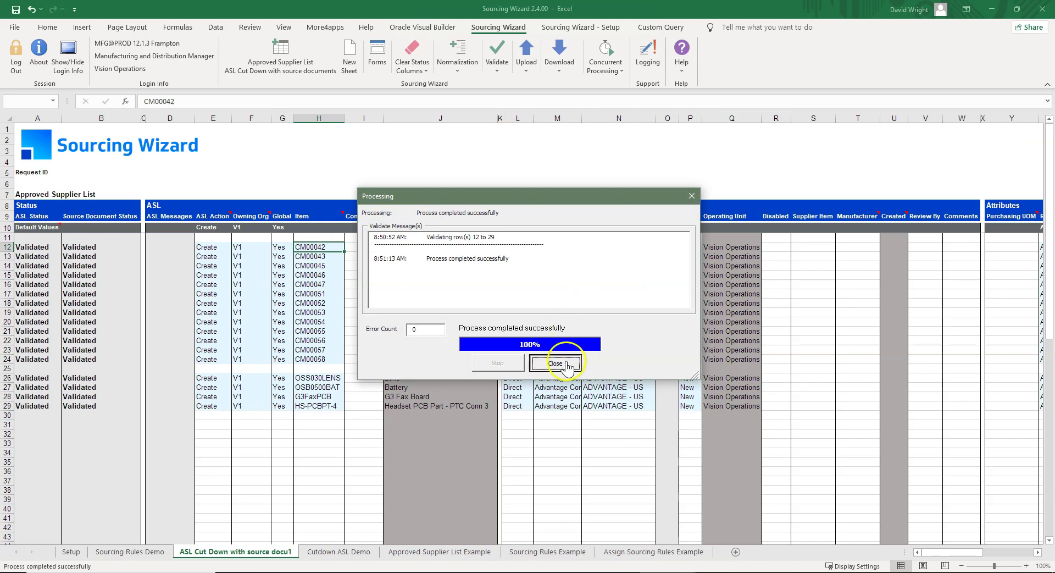
click(566, 365)
click(566, 360)
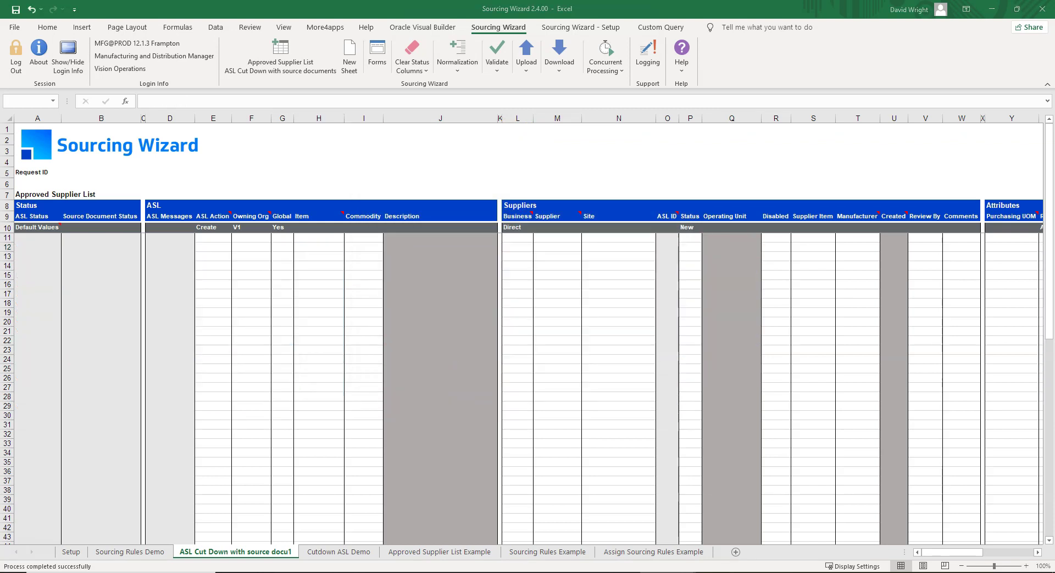
Enter OSS030LENS, OSB0500BAT, G3FaxPCB and HS-PCBPT-4 in Item rows 12–15 and the CM00042 to CM00058 items in rows 17–29.
click(323, 248)
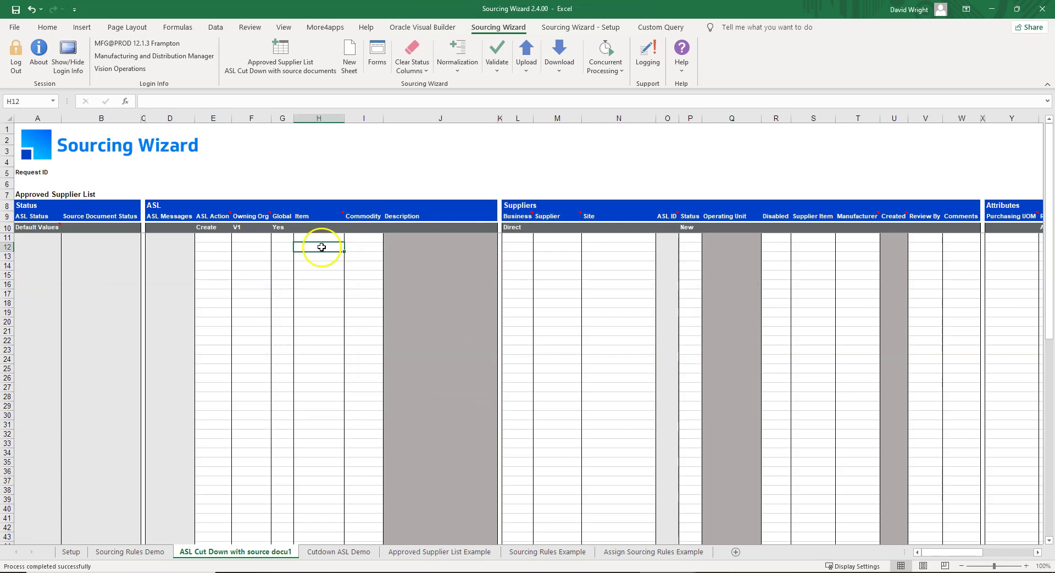
text(OSS030LENS OSB0500BAT G3FaxPCB HS-PCBPT-4  CM00042 CM00043 CM00045 CM00046 CM00047 CM00051 CM00052 CM00053 CM00054 CM00055 CM00056 CM00057 CM00058)
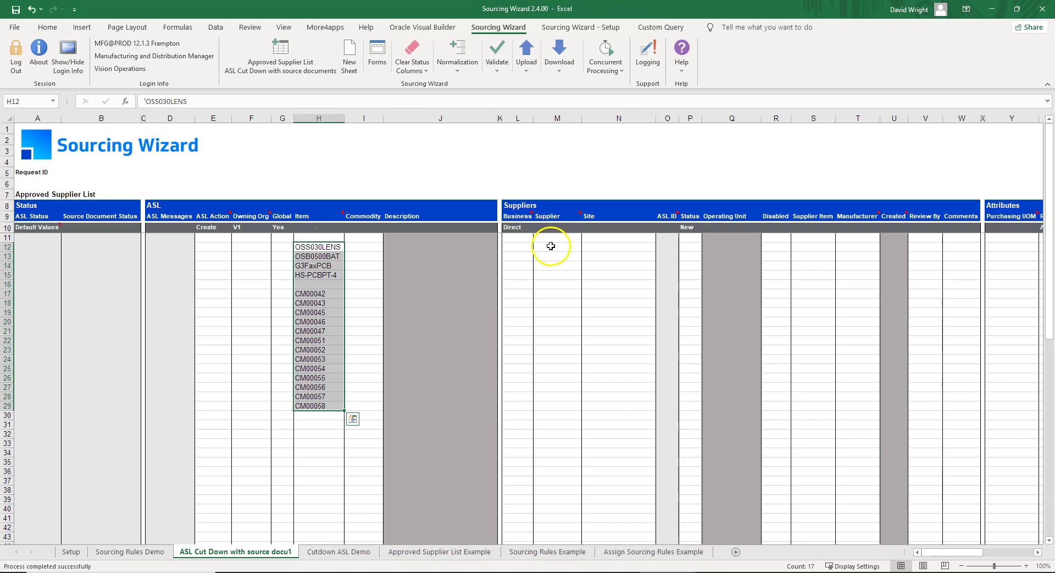
Set the supplier to Advantage Corp for rows 12–15 and Star Gate Ltd for rows 17–29.
click(552, 245)
drag(552, 245, 545, 271)
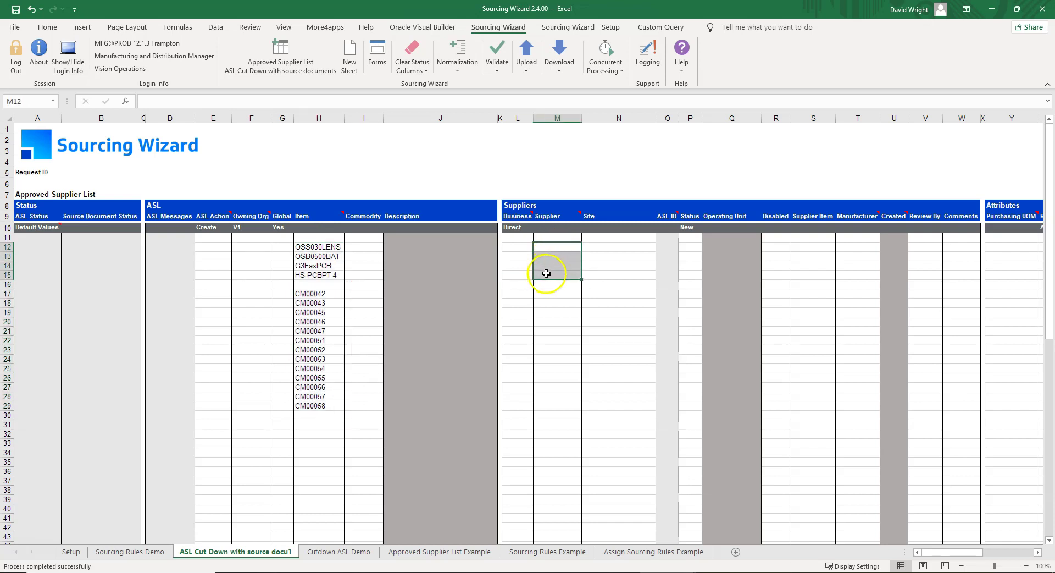
text(Advantage Corp)
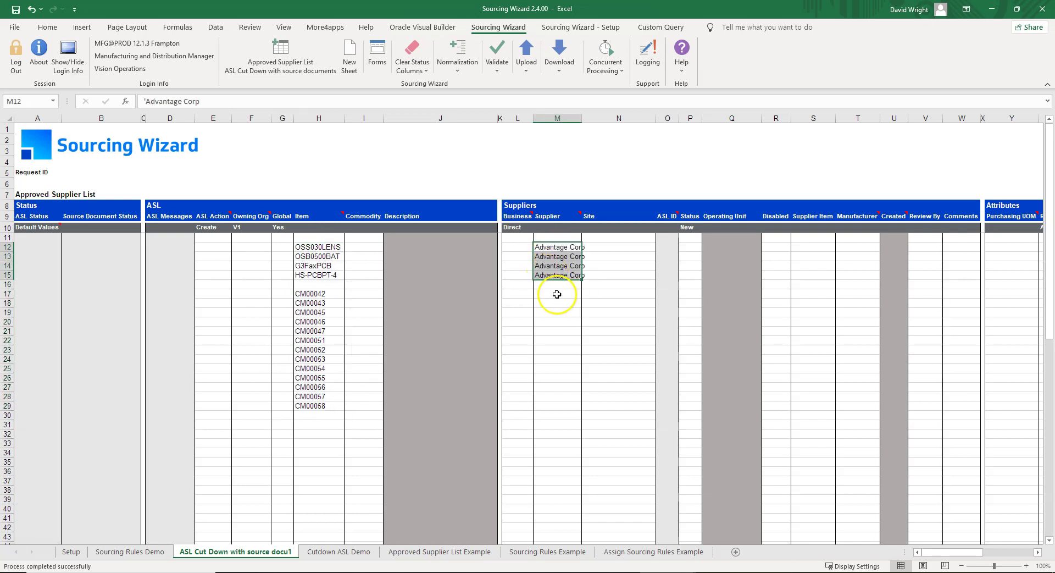
drag(554, 292, 547, 403)
text(Star Gate Ltd)
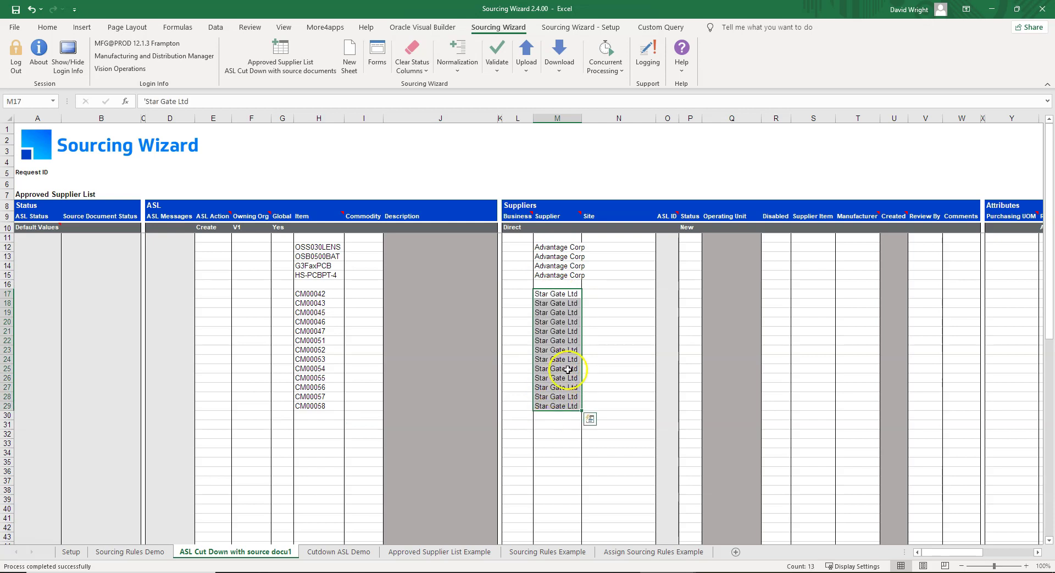
Set the supplier site to ADVANTAGE - US for the four Advantage Corp rows.
click(608, 247)
drag(607, 246, 607, 275)
text(ADVANTAGE - US ADVANTAGE - US ADVANTAGE - US ADVANTAGE - US)
Look up and assign the site STAR GATE - BUY for row 17 and fill it down to row 29.
click(599, 294)
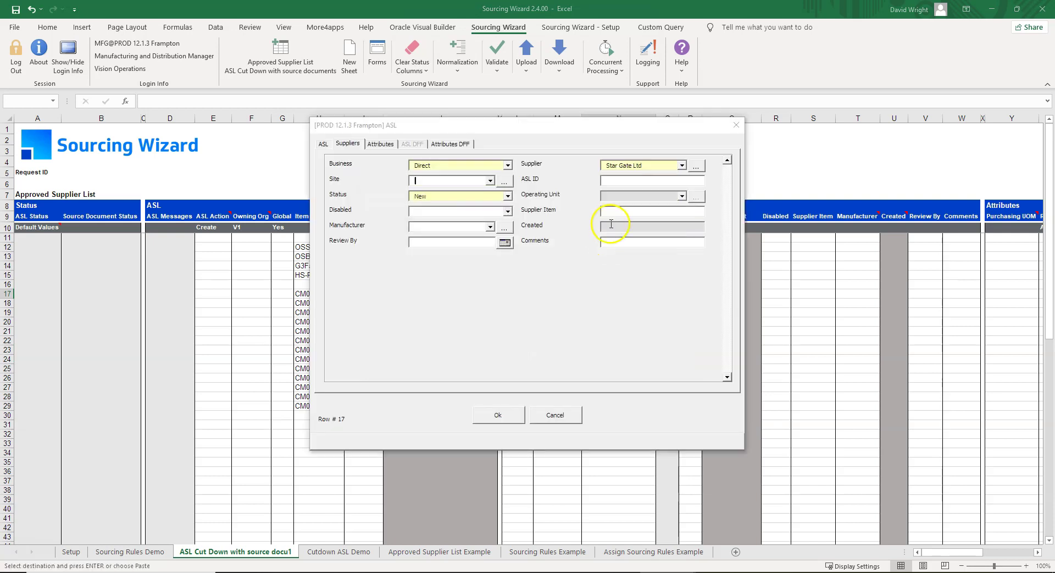
click(503, 181)
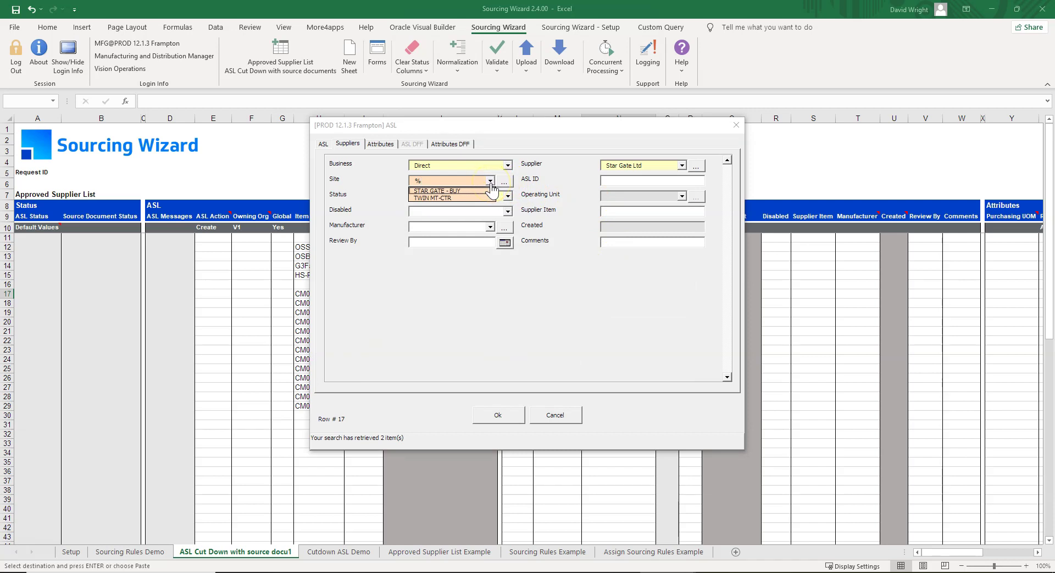
click(476, 191)
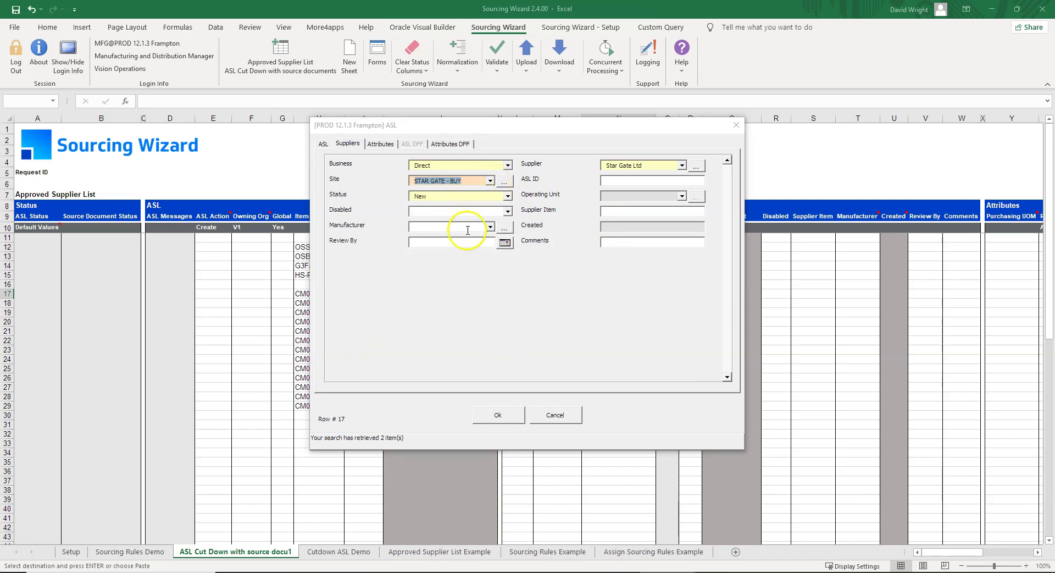
click(510, 419)
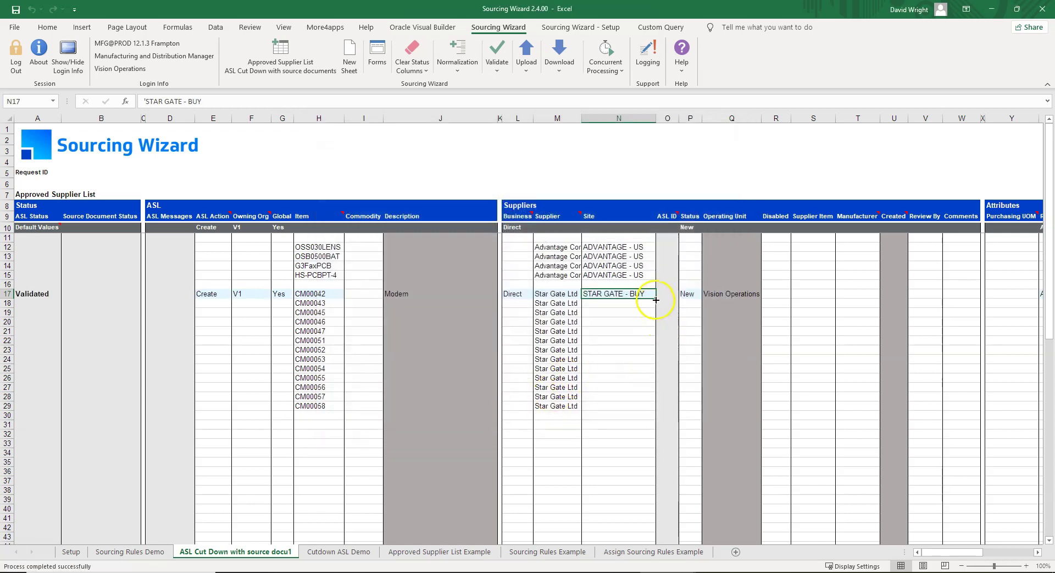
drag(656, 299, 643, 411)
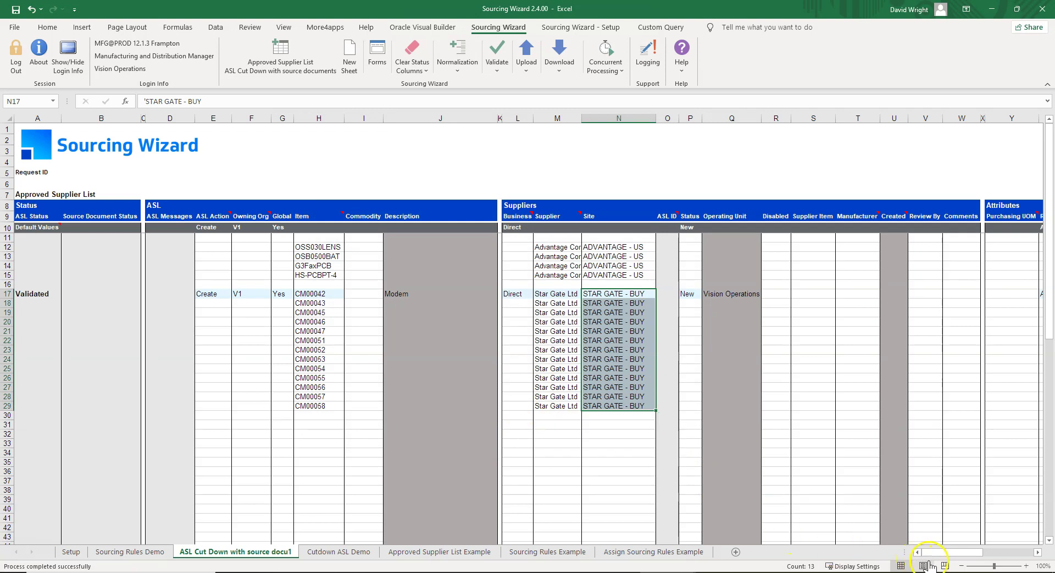
Assign Blanket Purchase Agreement document 10616 as source document, line 1, in row 12 and fill down to row 15 with lines 2 to 4.
drag(934, 552, 973, 552)
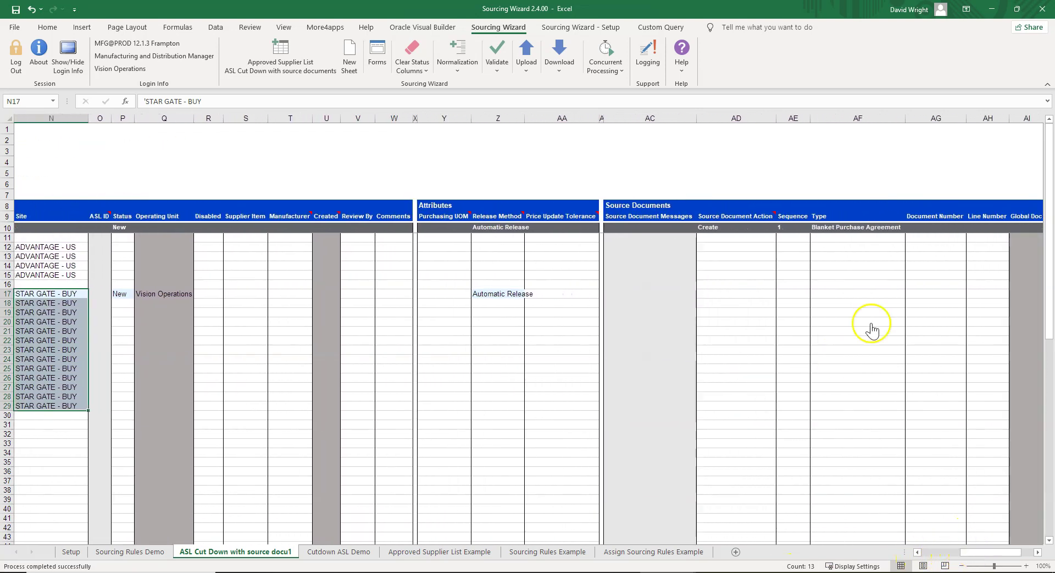
click(935, 248)
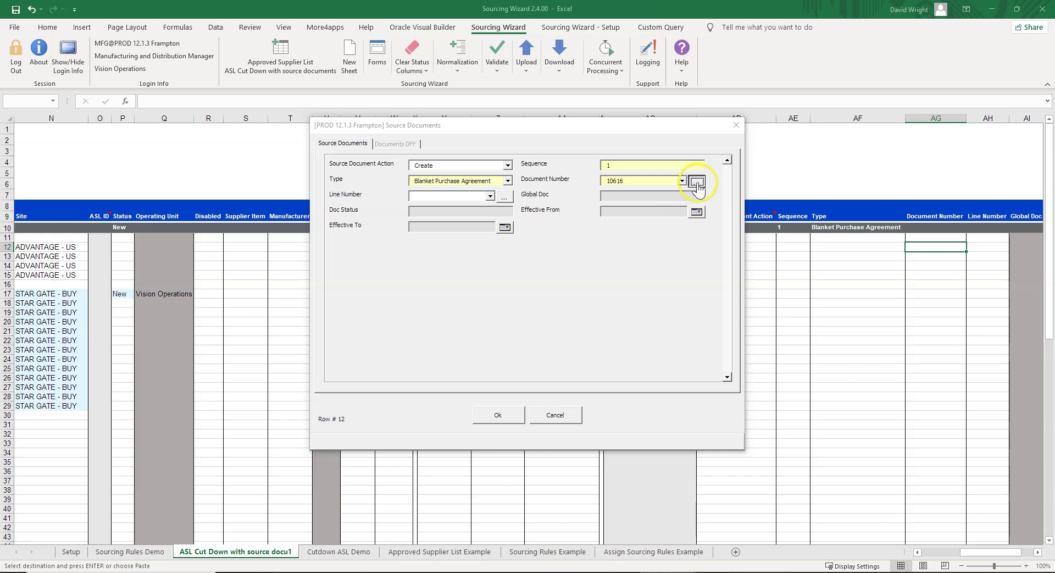
click(693, 182)
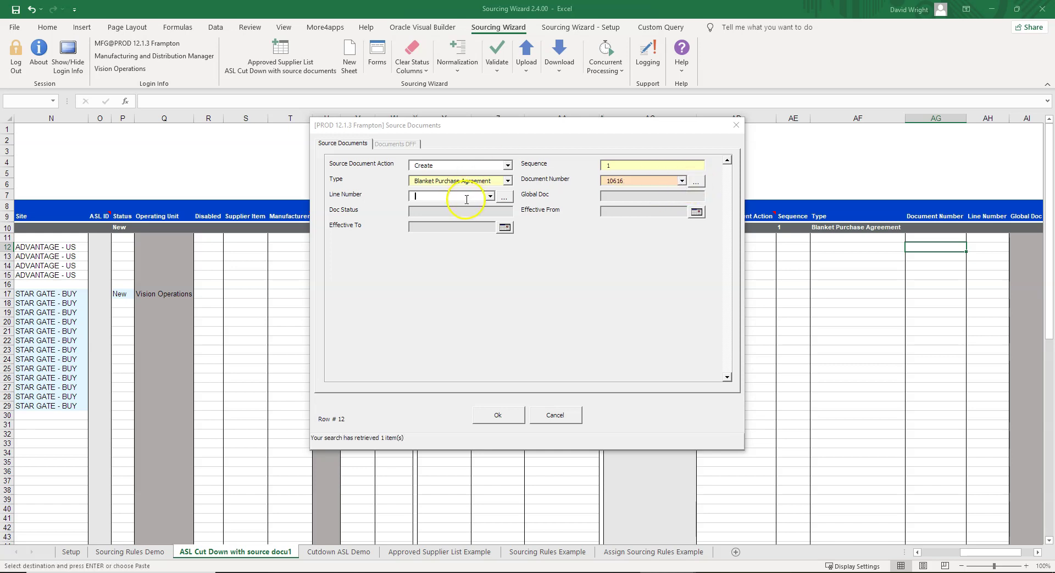
click(489, 196)
click(440, 206)
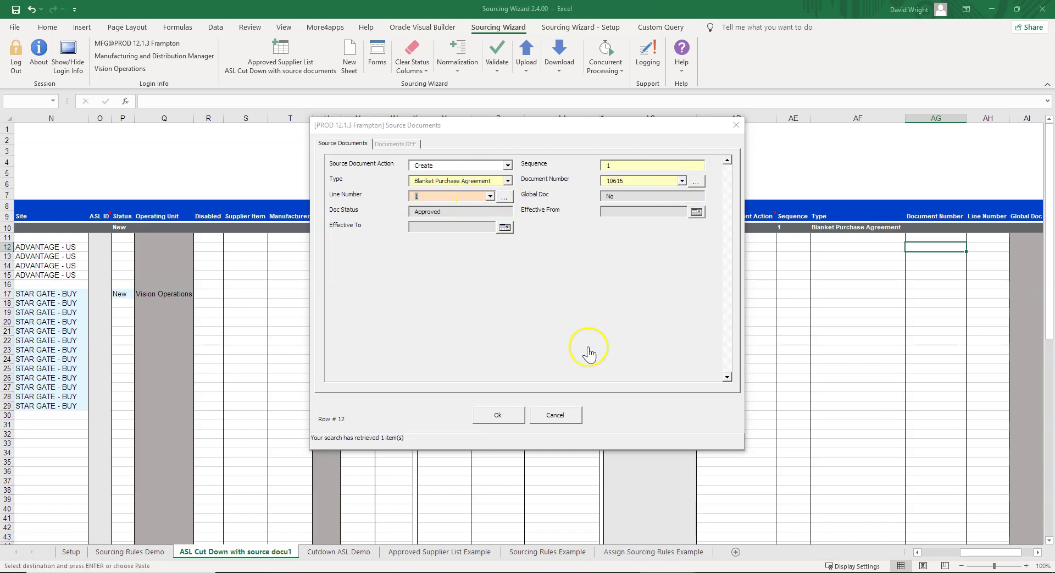
click(490, 417)
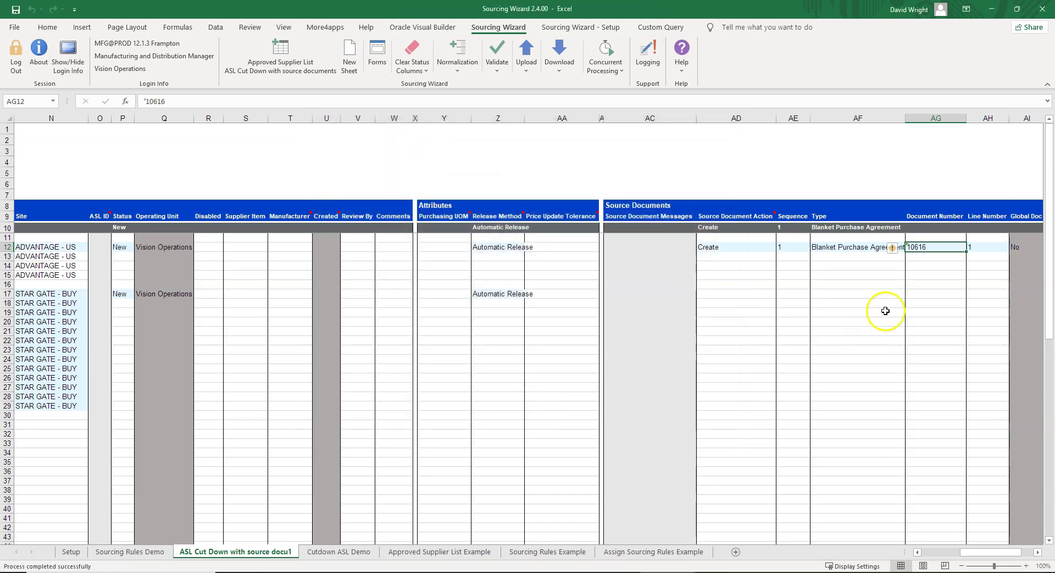
drag(966, 251, 1007, 276)
click(986, 248)
Enter document number 10617 for all Star Gate rows, AG17 to AG29.
click(915, 291)
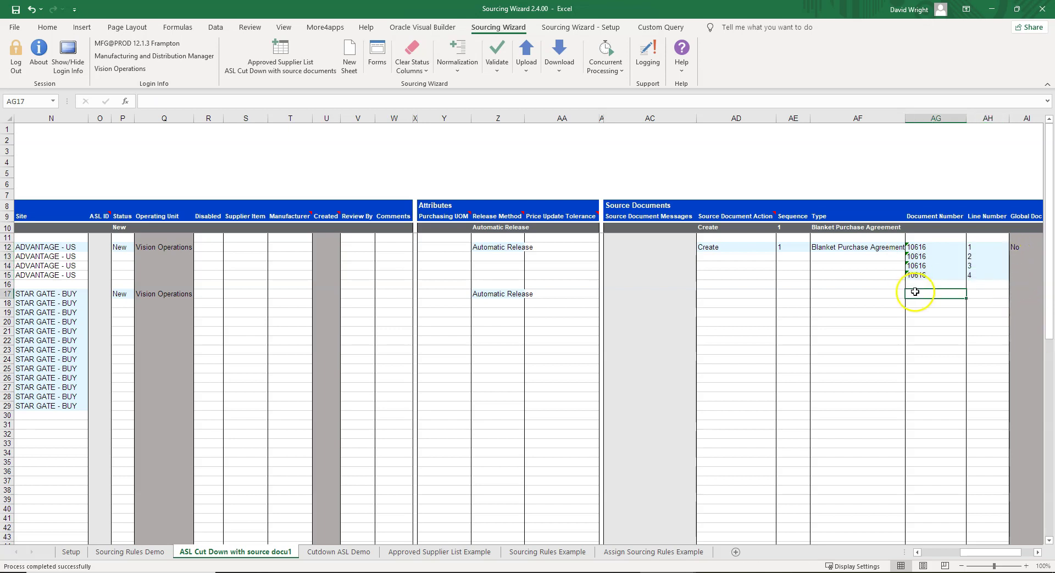
text(10617)
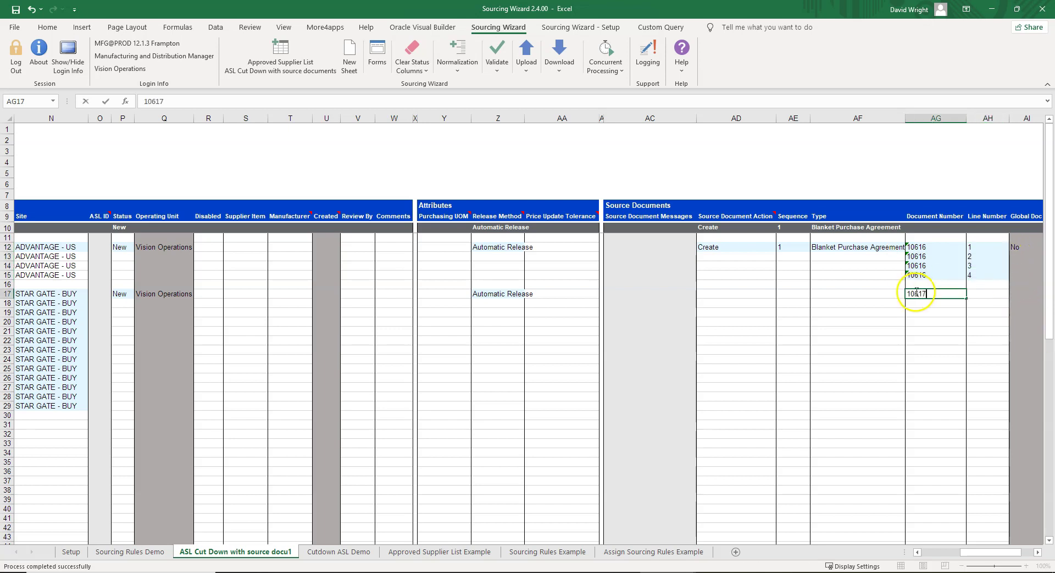
key(ctrl+Return)
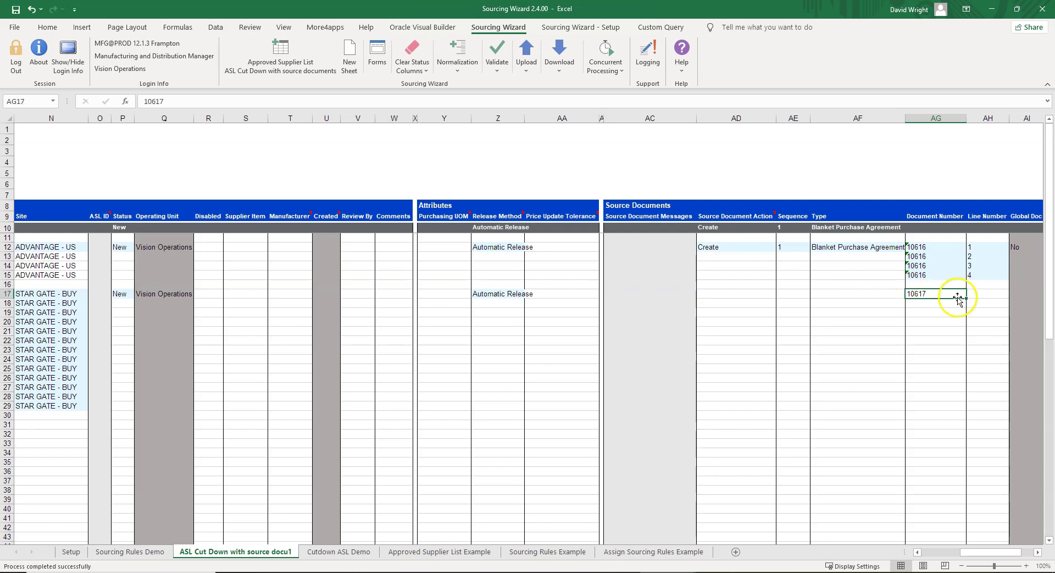
key(ctrl+c)
click(942, 303)
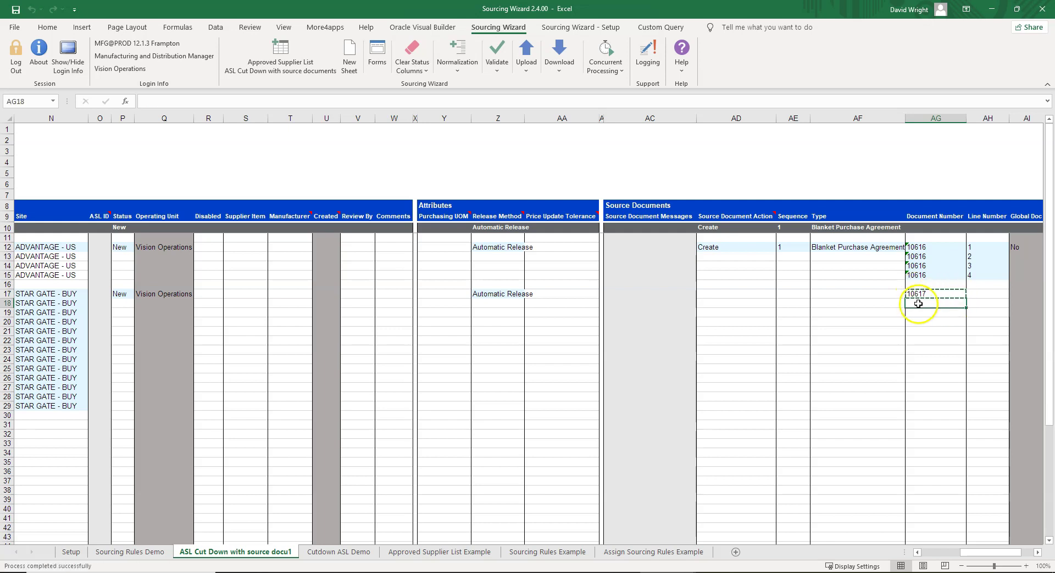
drag(919, 302, 927, 414)
key(ctrl+v)
Number the source document lines of the Star Gate rows sequentially from 1 to 13 in AH17:AH29.
click(976, 294)
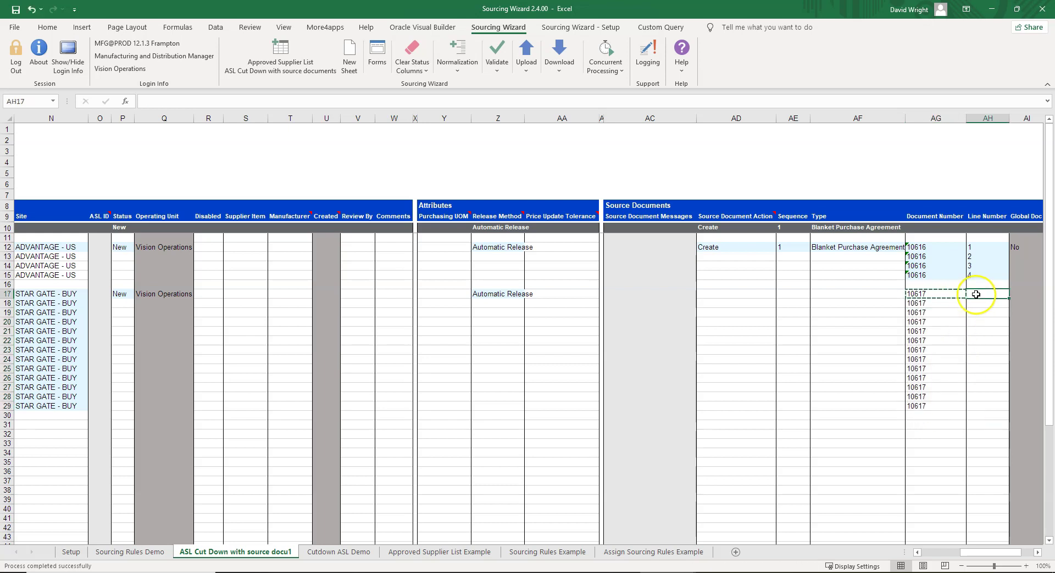
text(1)
drag(1009, 298, 1009, 408)
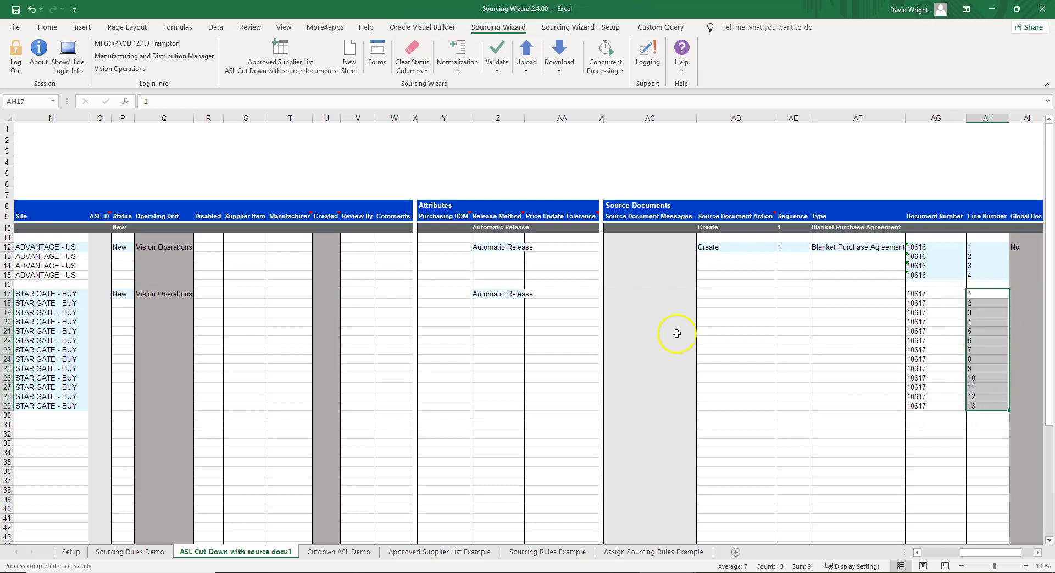
Validate all supplier list rows with their source documents and dismiss the processing report.
click(571, 249)
click(498, 65)
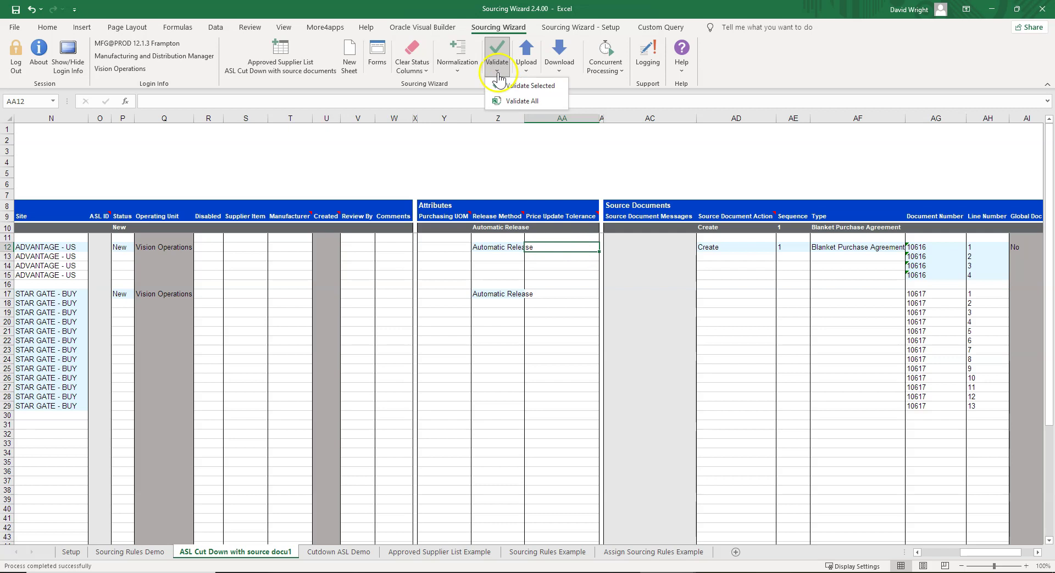
click(504, 101)
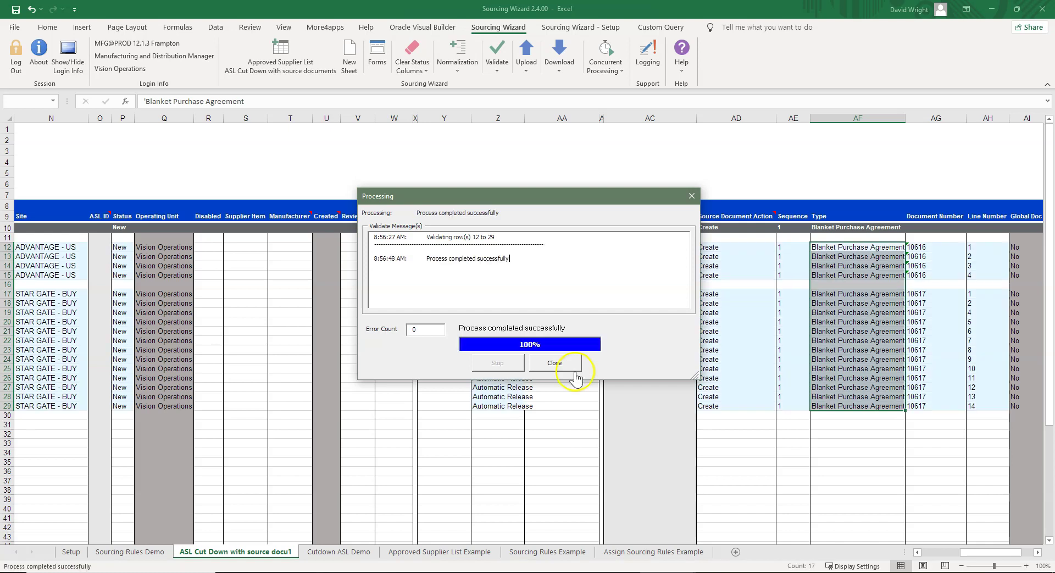
click(554, 363)
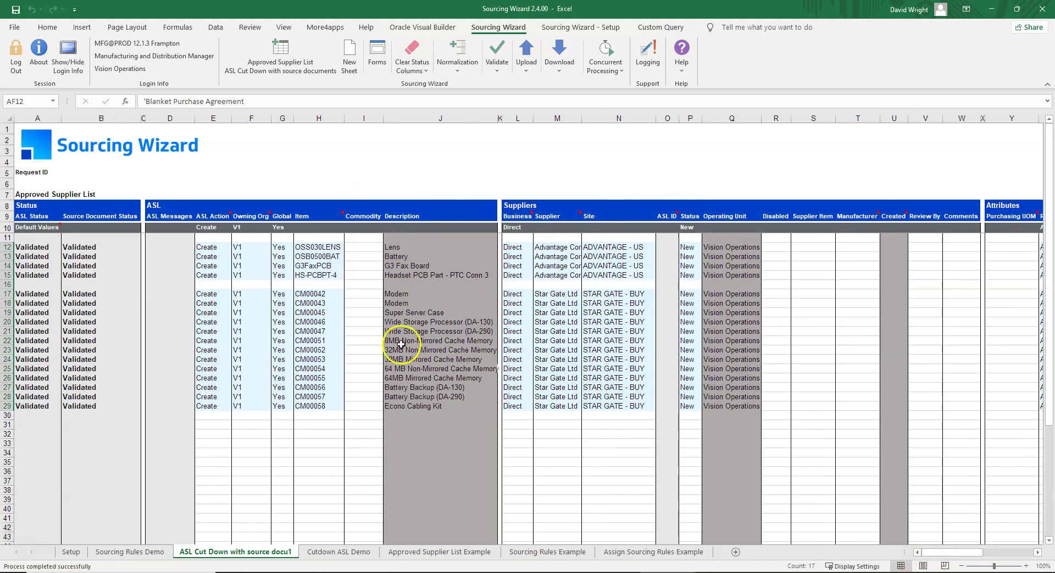
Upload all the validated approved supplier list rows and wait for processing to finish.
click(526, 57)
click(542, 101)
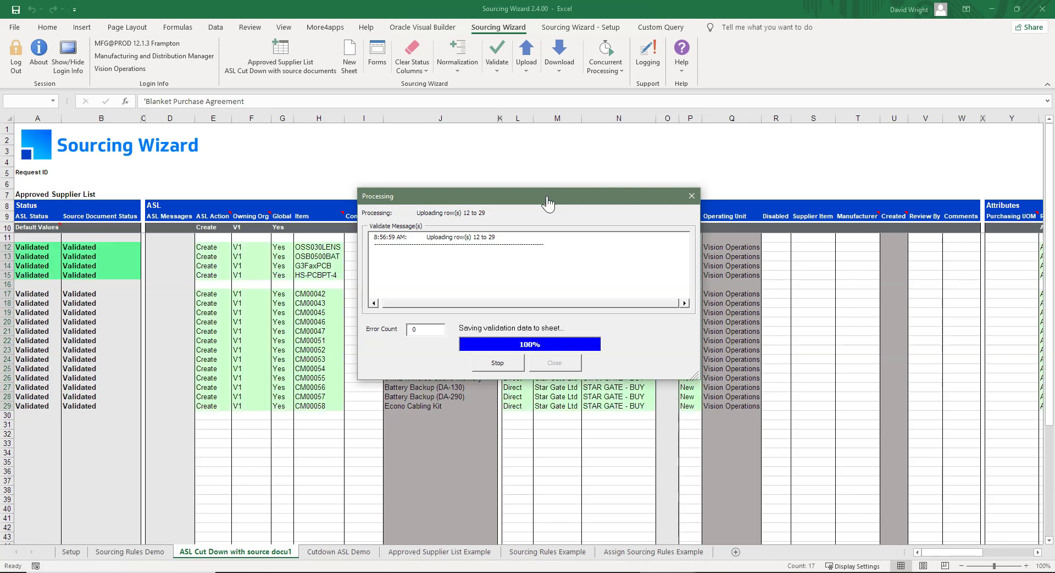
click(566, 362)
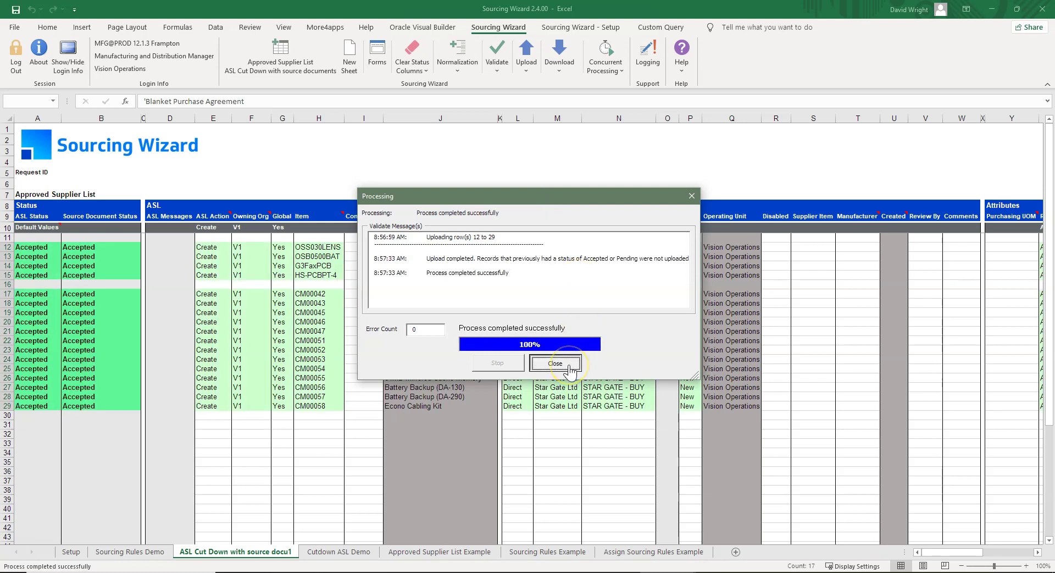
Create a new sheet, paste items CM00042 to CM00058 from the uploaded sheet into its Item column from H12, and widen that column.
click(355, 65)
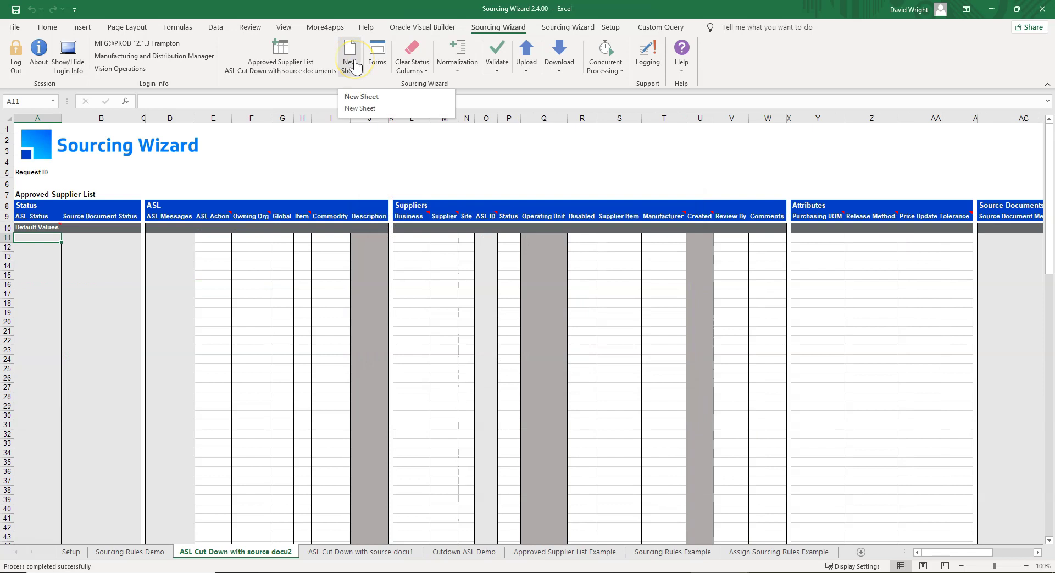
click(312, 554)
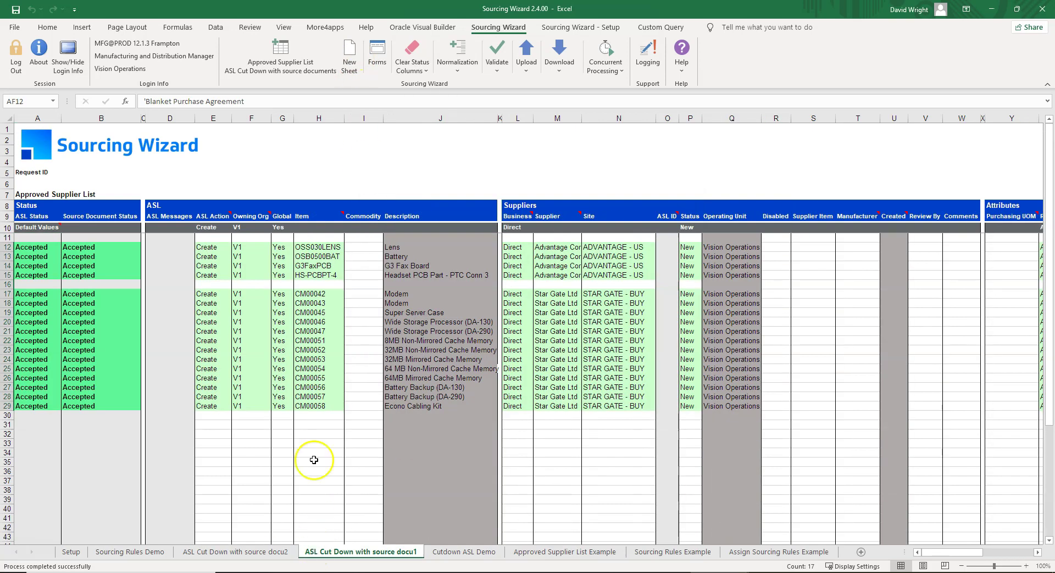
click(308, 284)
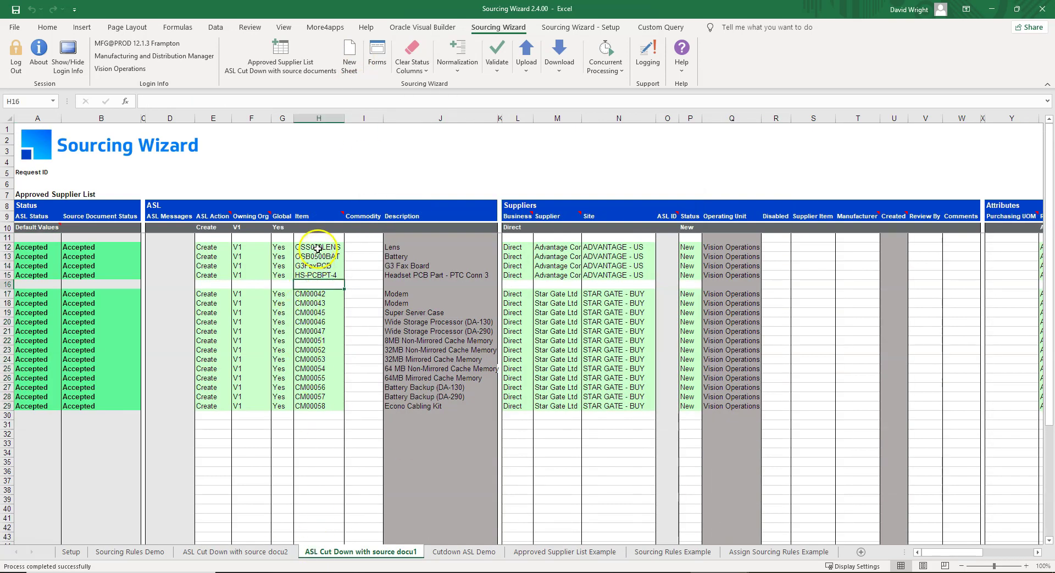
drag(323, 295, 314, 406)
key(ctrl+c)
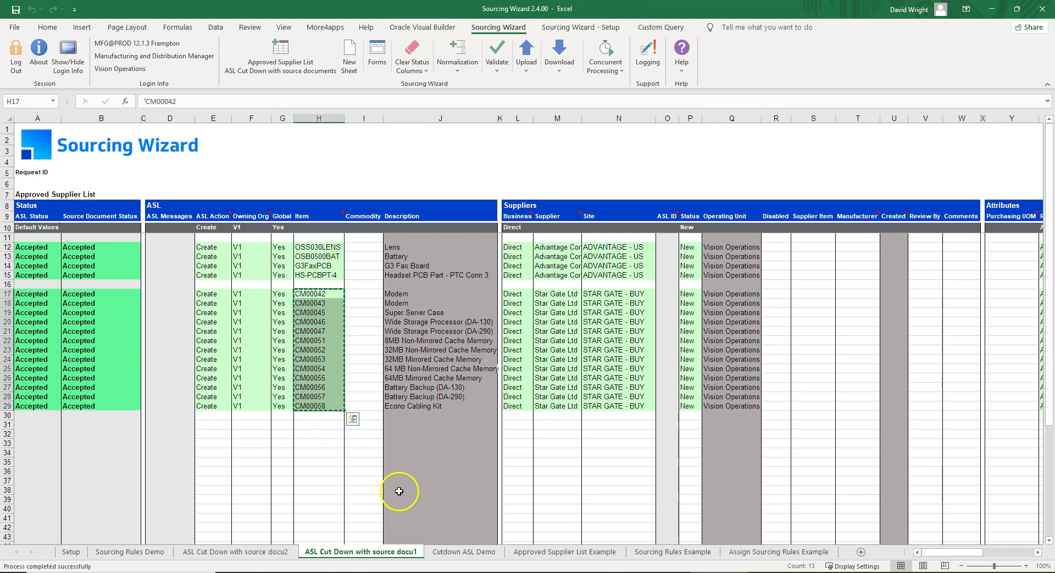
click(288, 552)
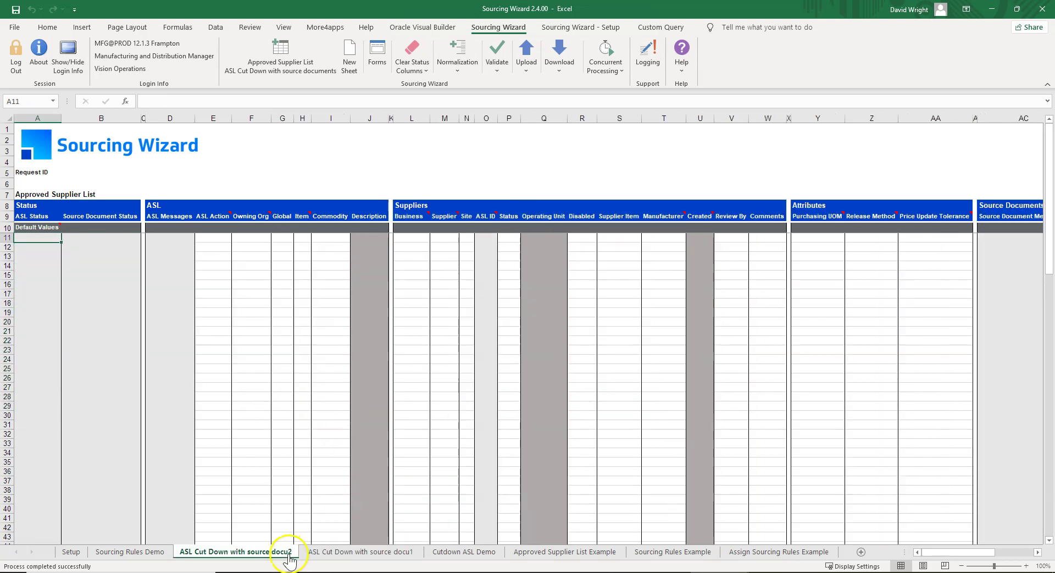
click(300, 246)
key(ctrl+v)
drag(311, 118, 333, 118)
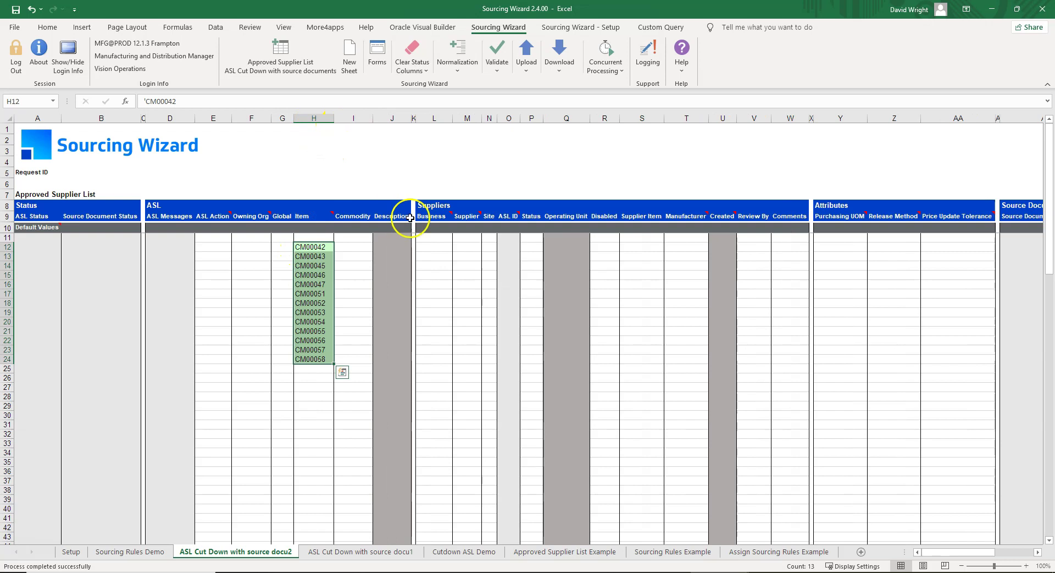
Download the supplier list records using the item numbers on the sheet, and widen the Supplier and Site columns.
click(561, 72)
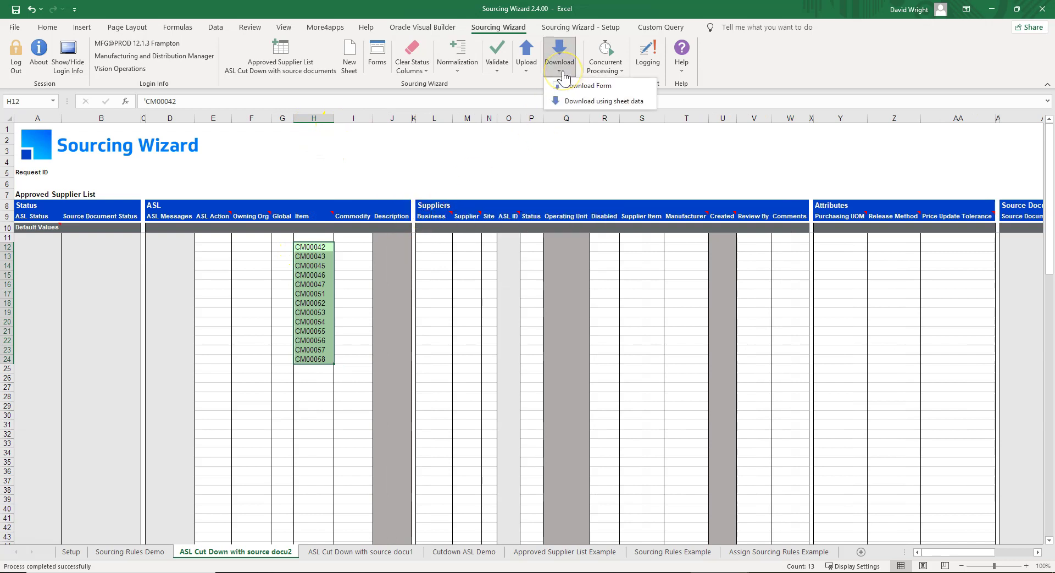
click(572, 101)
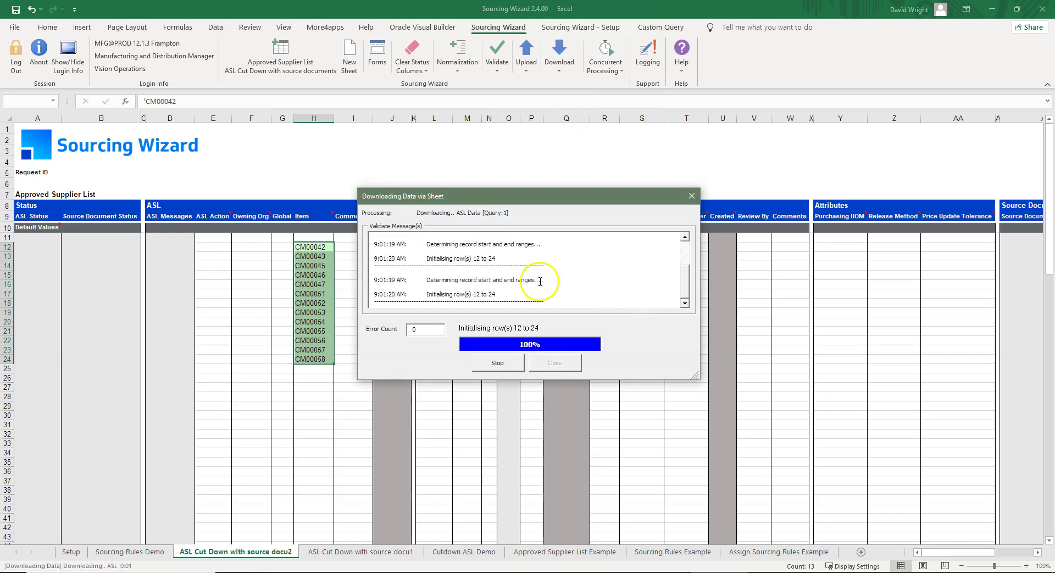
click(528, 332)
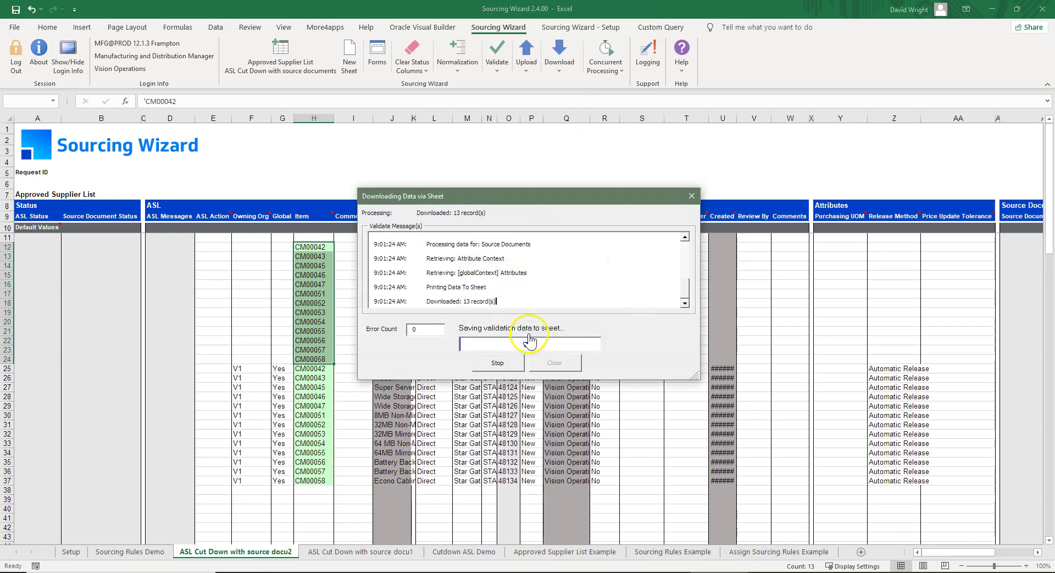
click(344, 404)
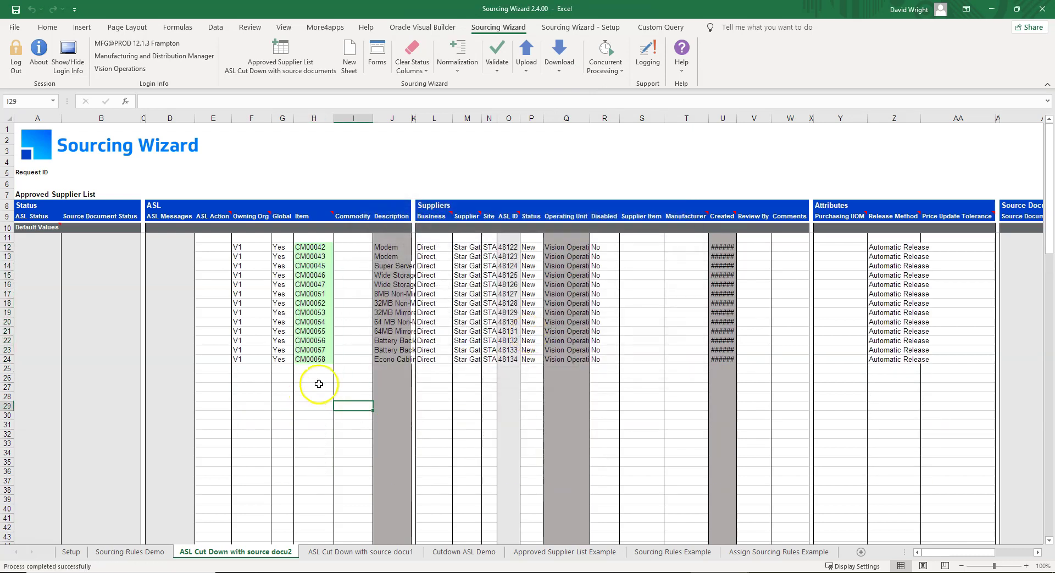
drag(482, 118, 505, 119)
drag(520, 119, 575, 118)
Set the Status of the first record to Approved through its form and fill it down through P24.
click(614, 247)
double_click(614, 248)
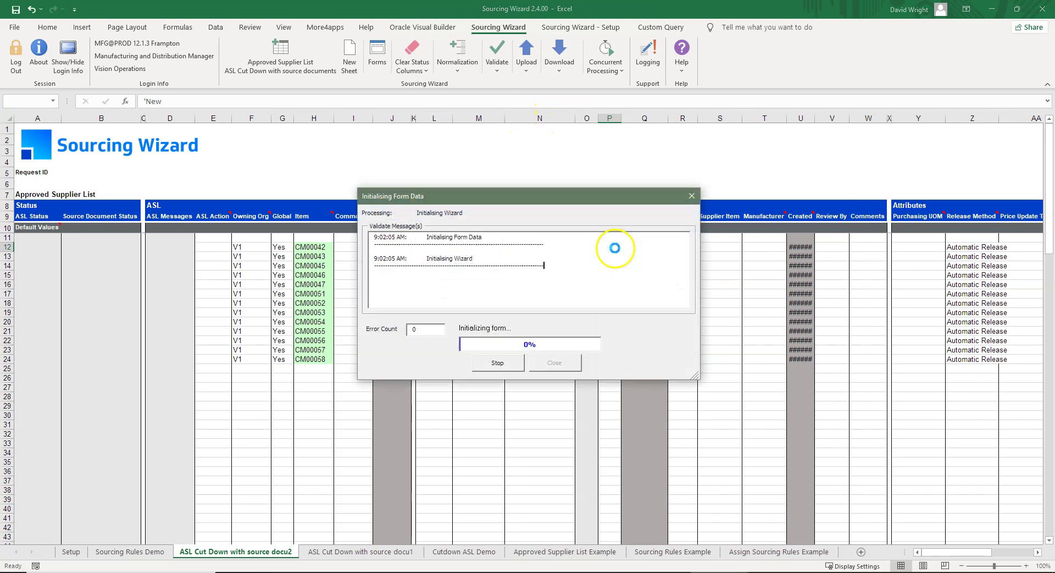
click(508, 195)
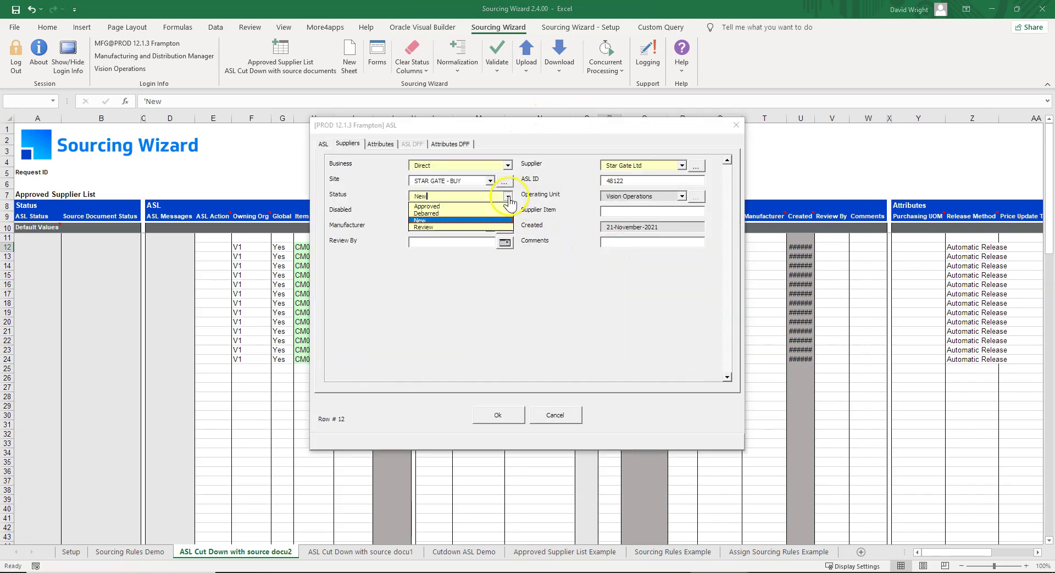
click(461, 205)
click(504, 419)
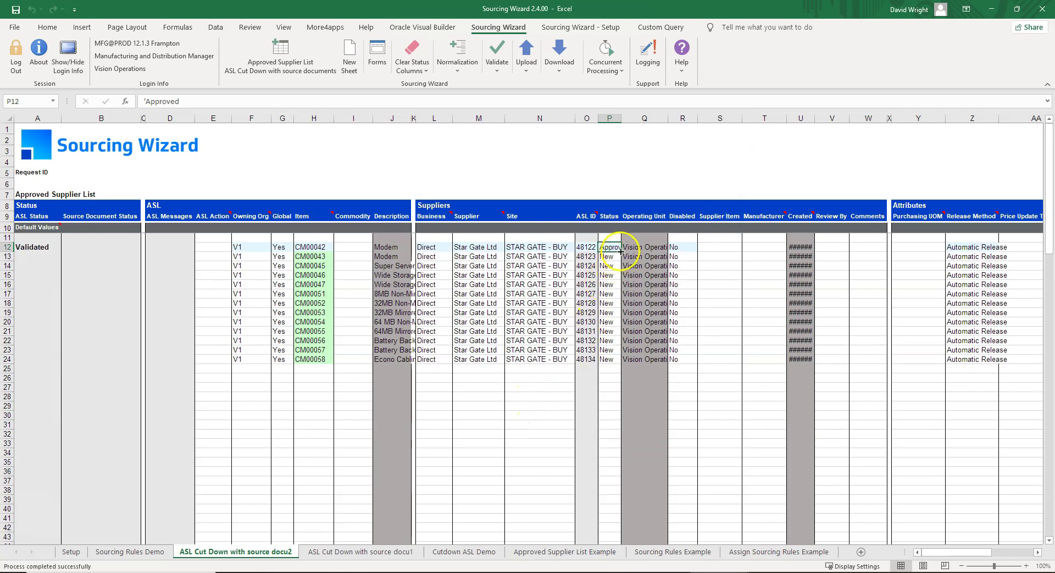
double_click(620, 251)
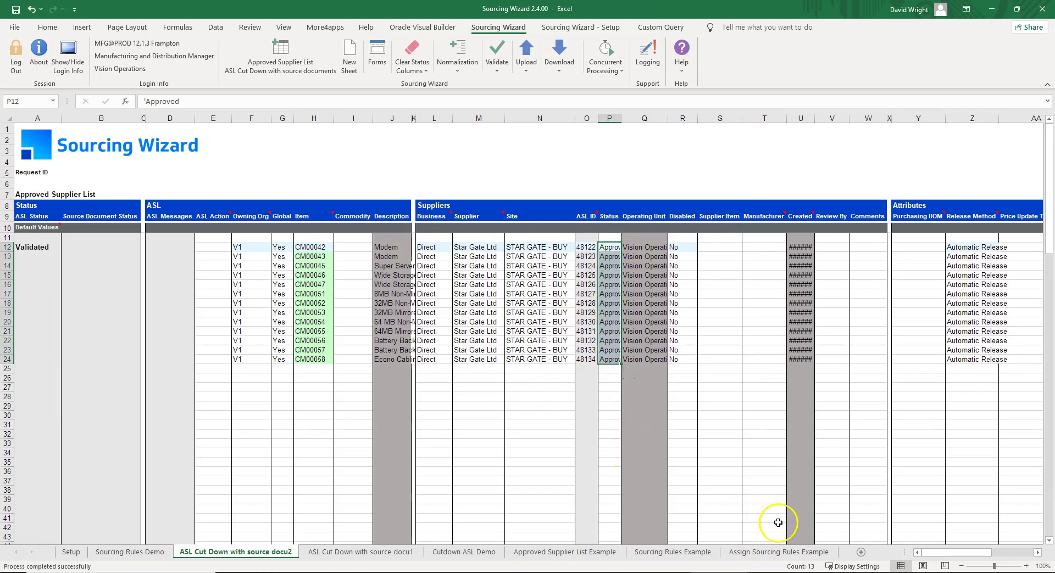
Insert a blank row 13 beneath the CM00042 record for an additional source document.
drag(928, 552, 986, 552)
click(668, 249)
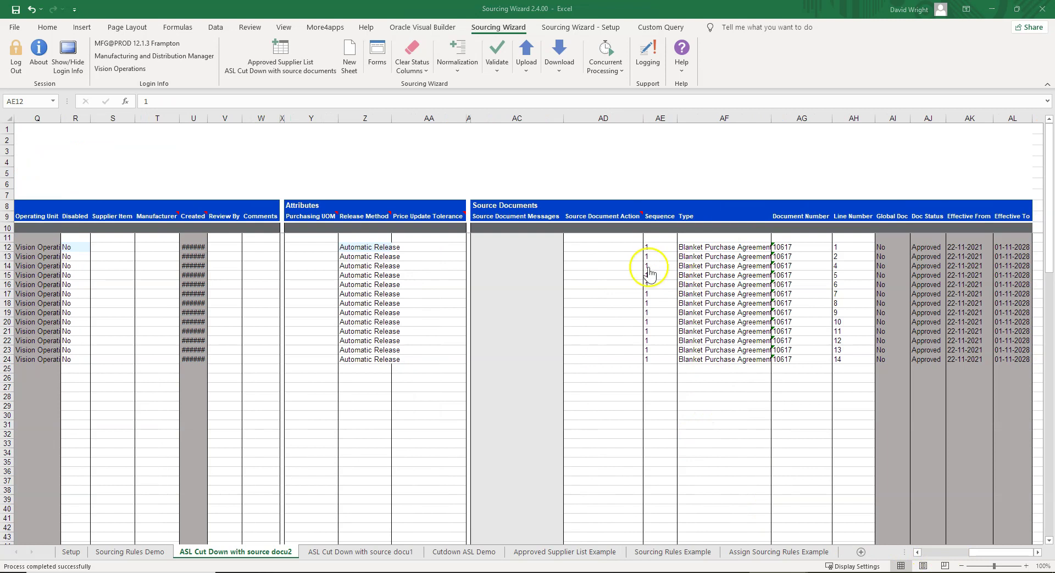
click(8, 256)
right_click(8, 257)
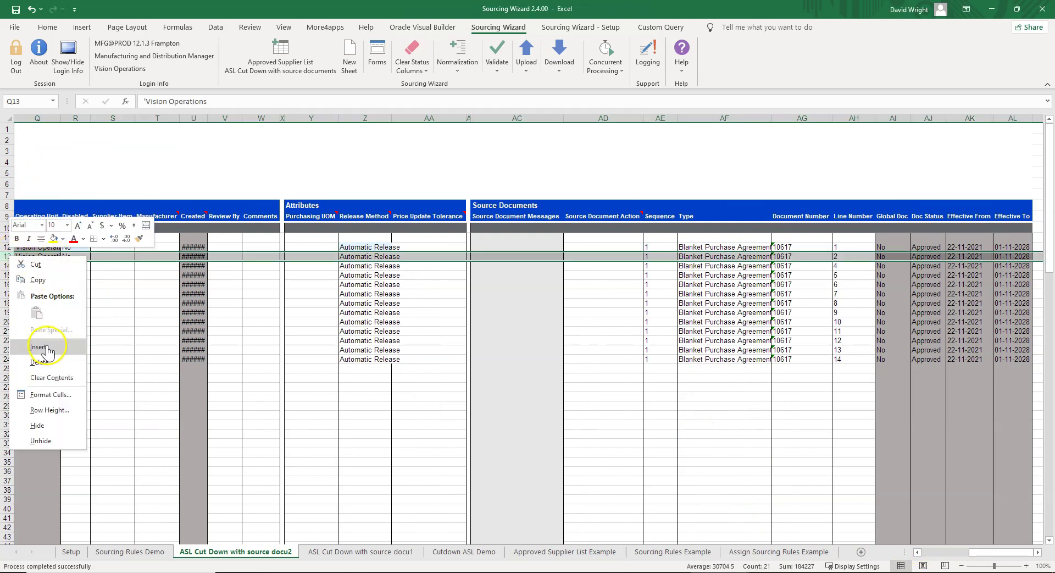
click(39, 341)
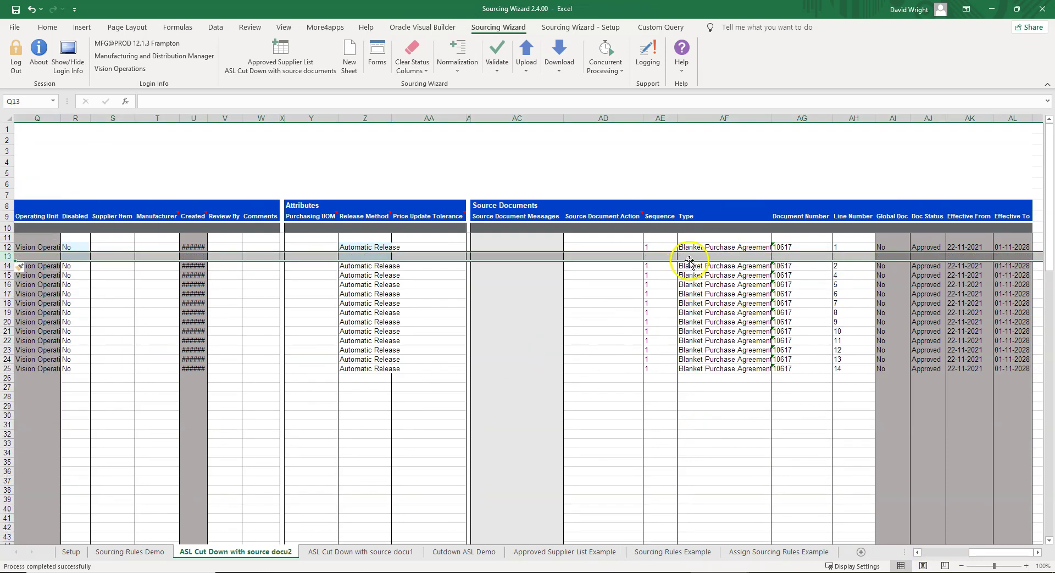
Enter a source document in row 13 with sequence 2, type Blanket Purchase Agreement, document number 10618 and line number 1.
click(663, 247)
drag(678, 251, 674, 259)
click(671, 258)
text(2)
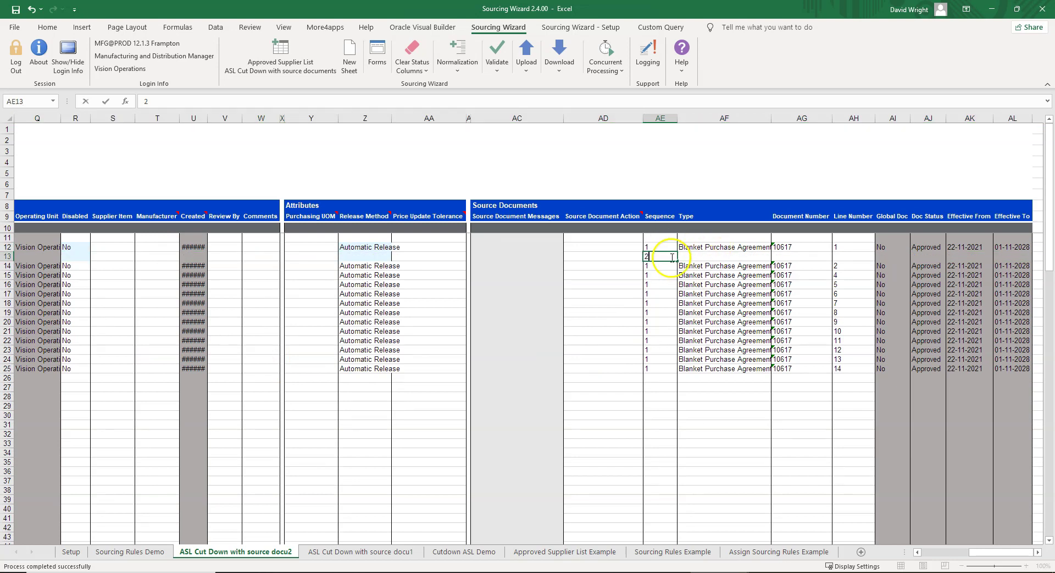
key(Tab)
text(Blanket Purchase Agreement)
click(784, 259)
text(106)
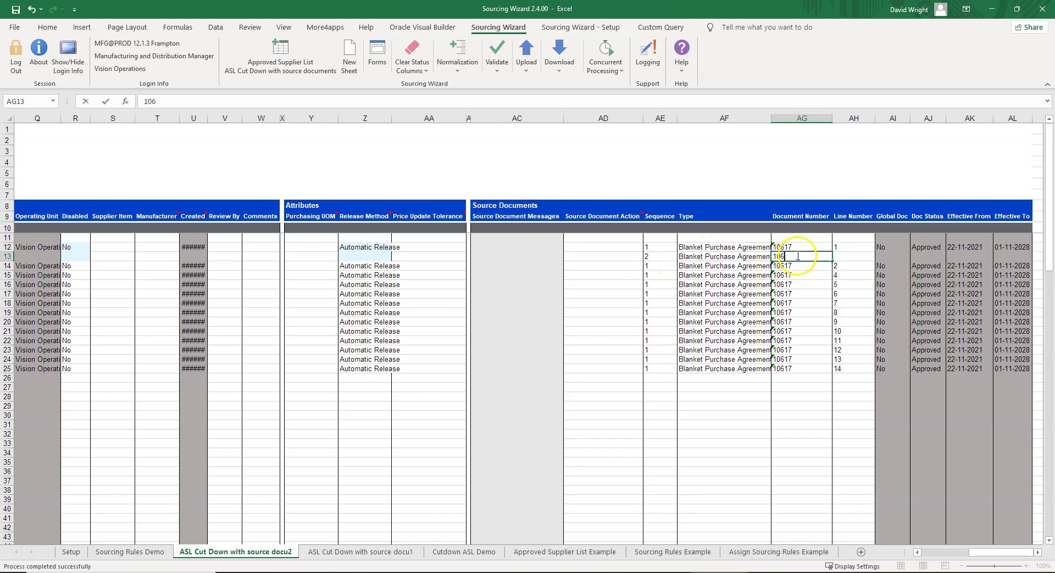
text(18)
key(Tab)
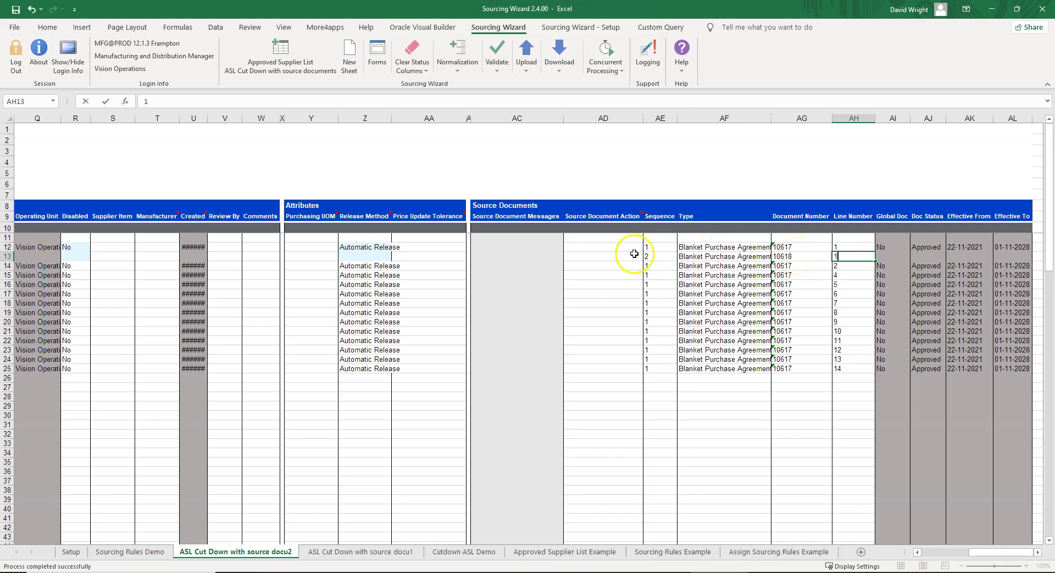
Set the Source Document Action to Create in AD13 and to Delete in AD14.
click(634, 255)
text(Create)
click(622, 266)
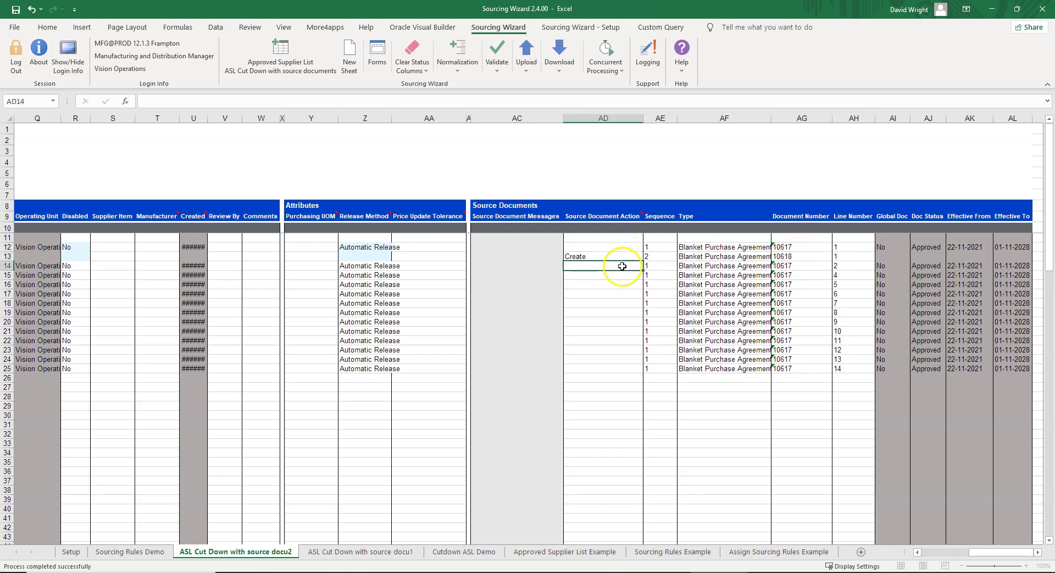
text(Delete)
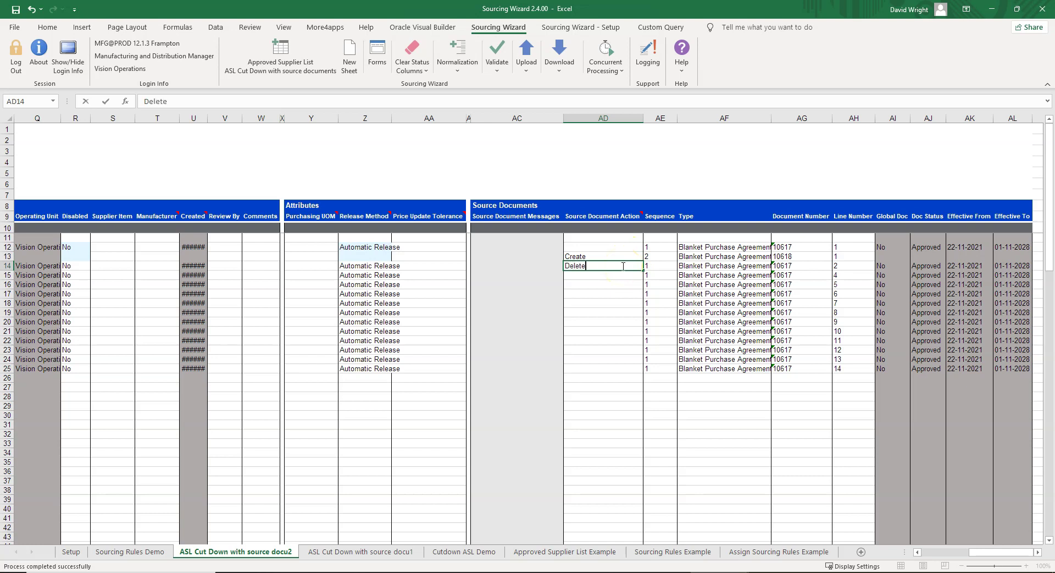
Upload the source document changes in rows 13 and 14, dismiss the processing report, and return to the status columns.
drag(620, 256, 619, 267)
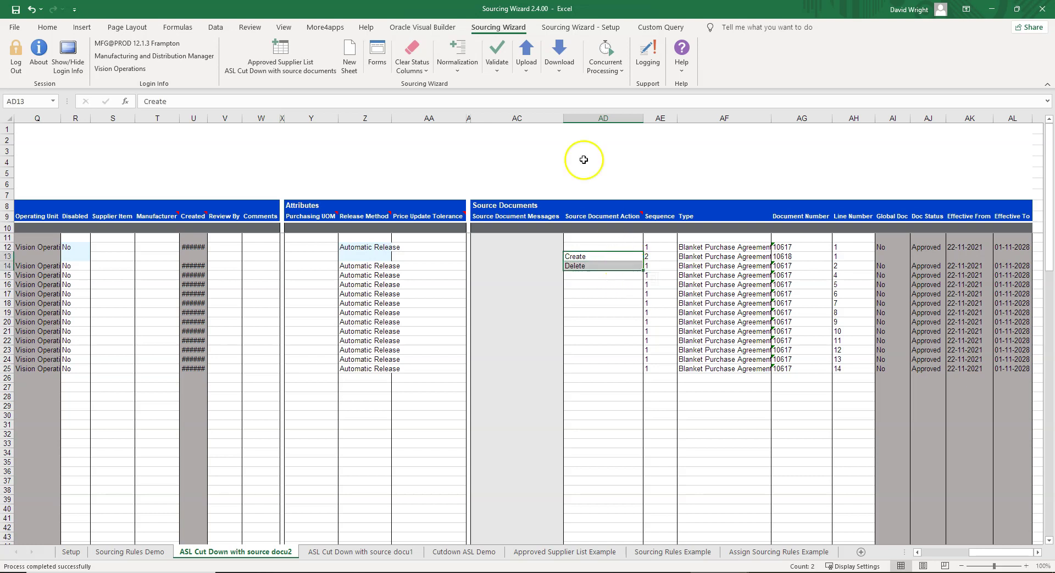
click(528, 80)
click(541, 91)
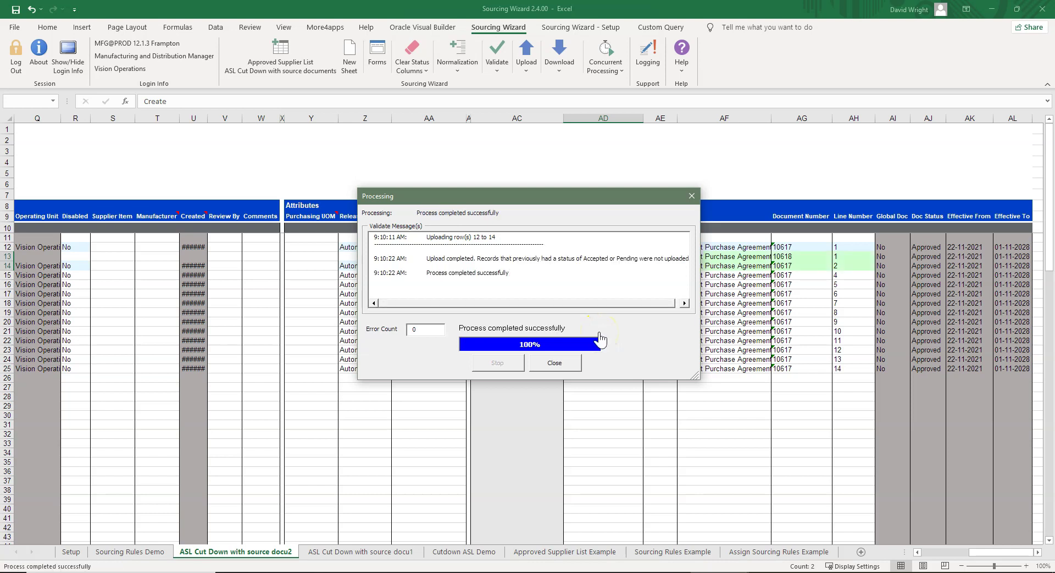
click(554, 363)
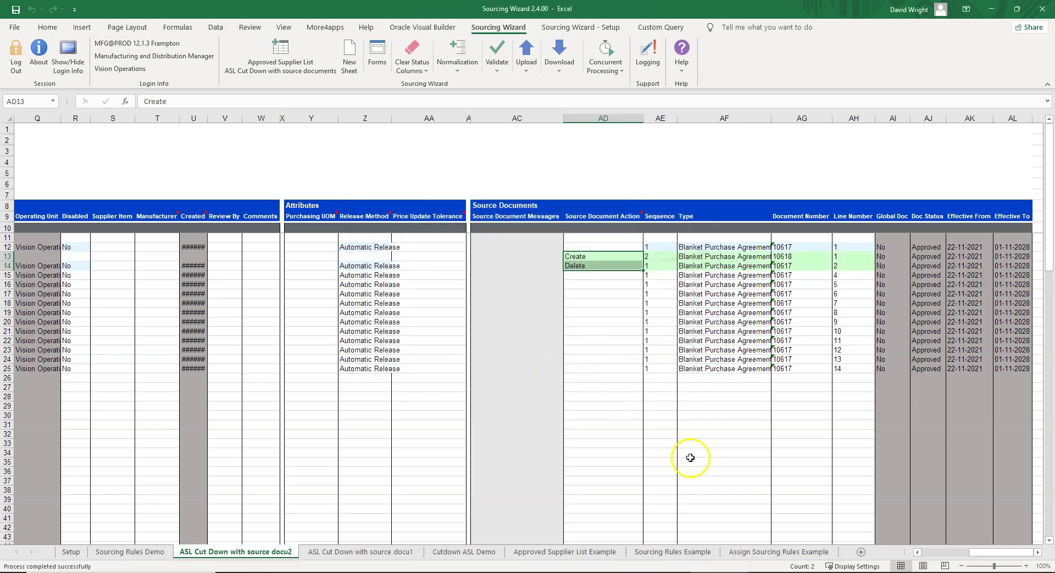
drag(970, 552, 898, 549)
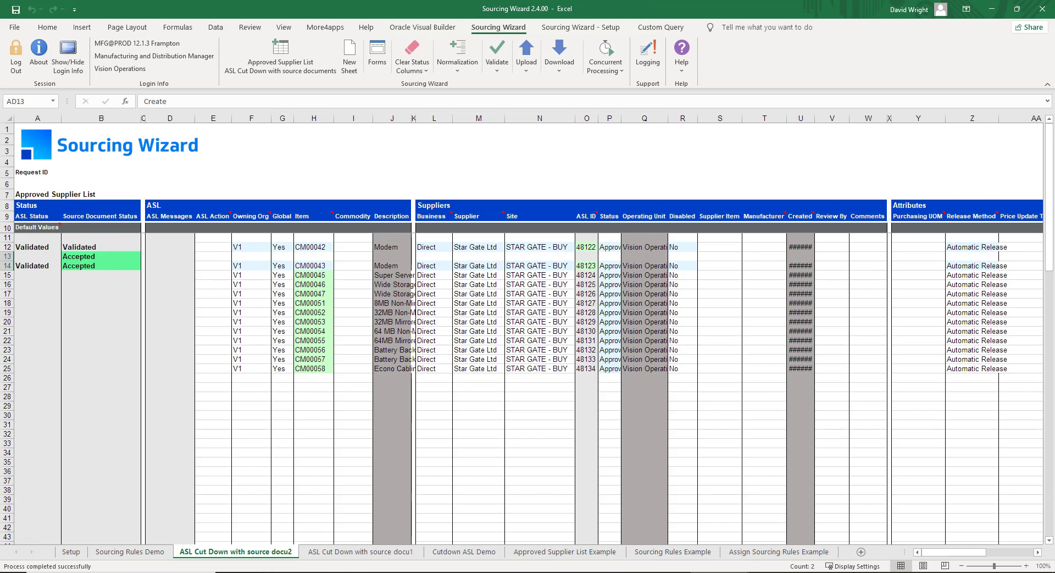
Copy rows 23 to 25, items CM00056 to CM00058, and paste them starting at row 27.
click(251, 396)
drag(7, 349, 8, 368)
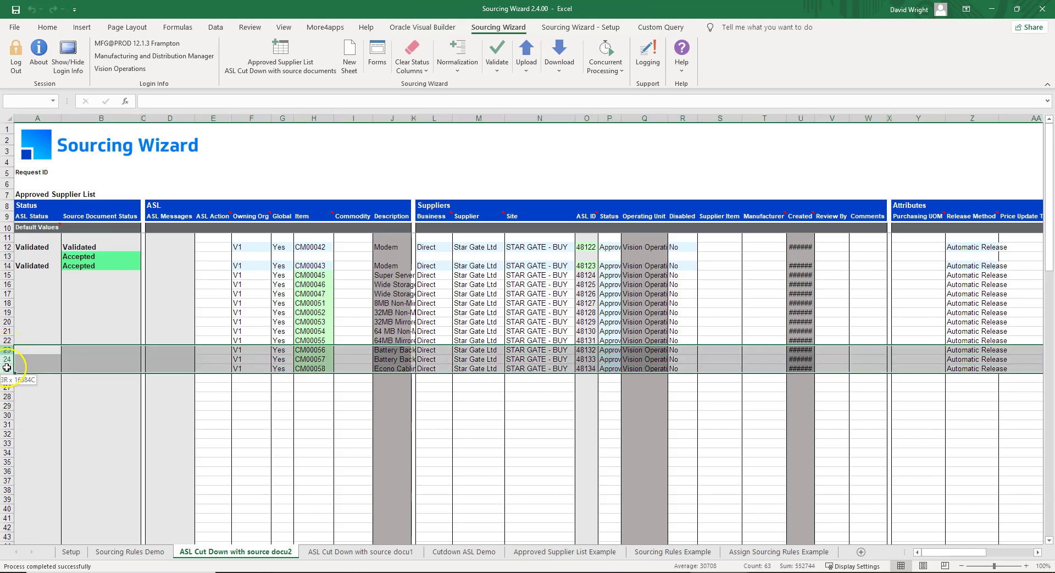
key(ctrl+c)
click(8, 387)
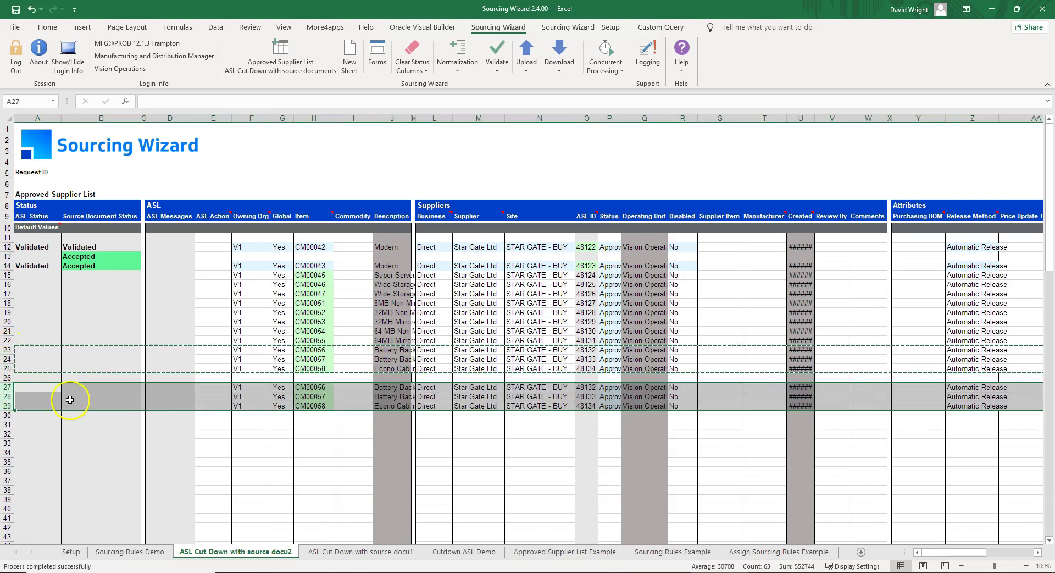
key(ctrl+v)
Change the Owning Org of the copied rows, F27 to F29, to M1.
click(249, 386)
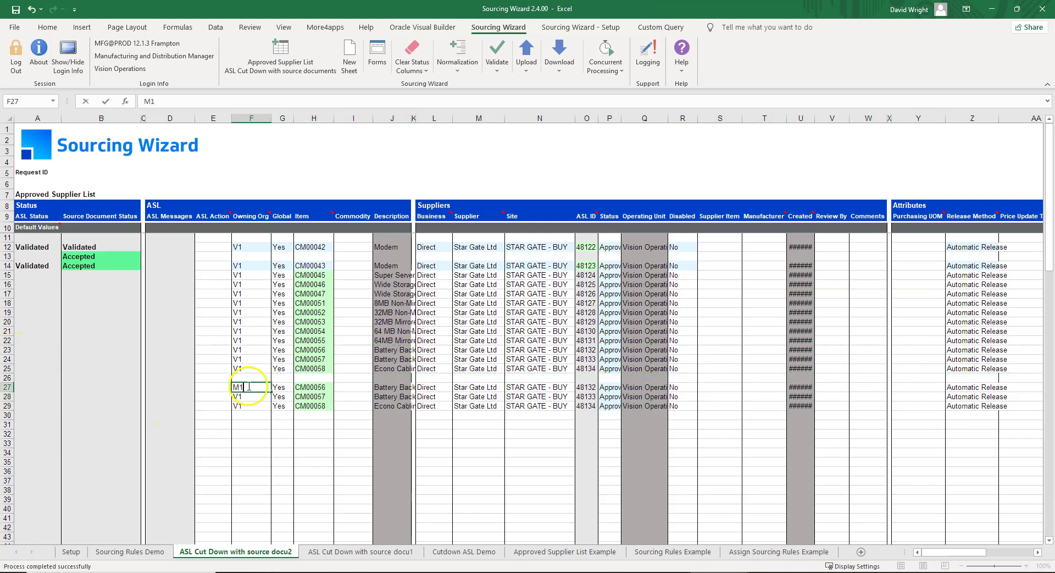
key(Return)
key(ctrl+c)
drag(250, 397, 261, 405)
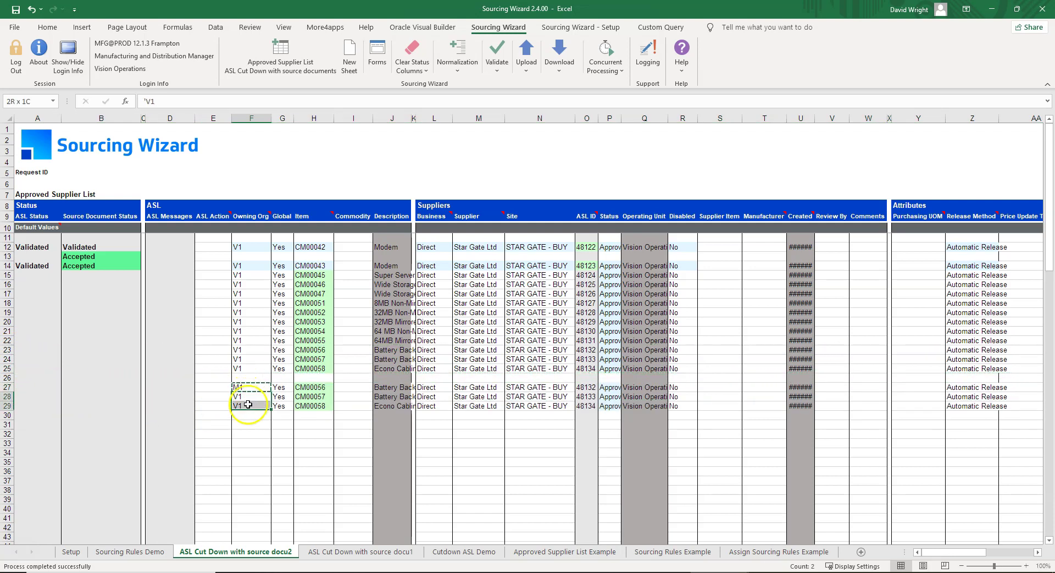
key(ctrl+v)
Set Global to No for the copied rows, G27 to G29.
click(283, 387)
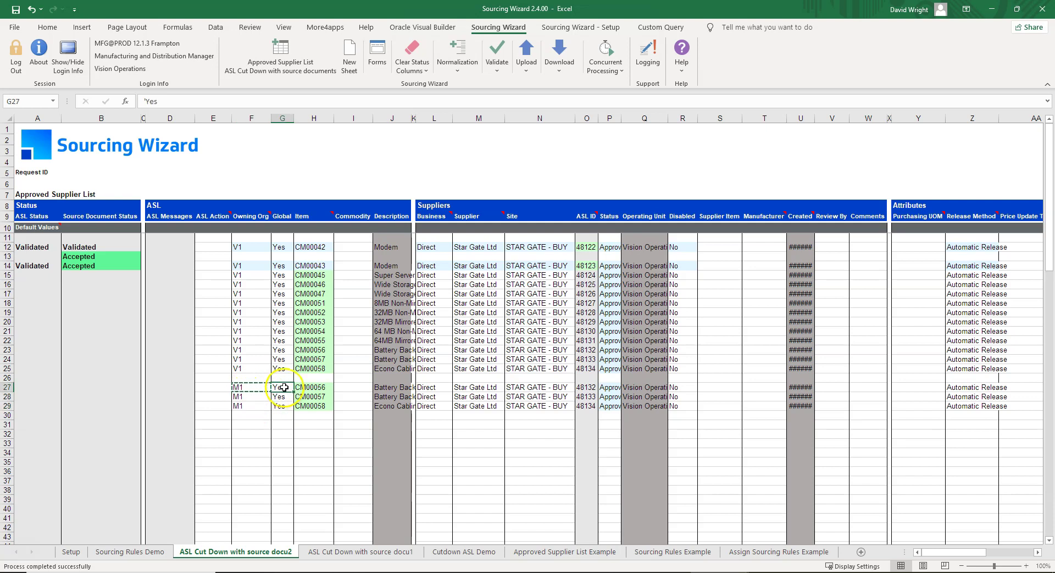
text(No)
key(ctrl+Return)
drag(293, 391, 291, 408)
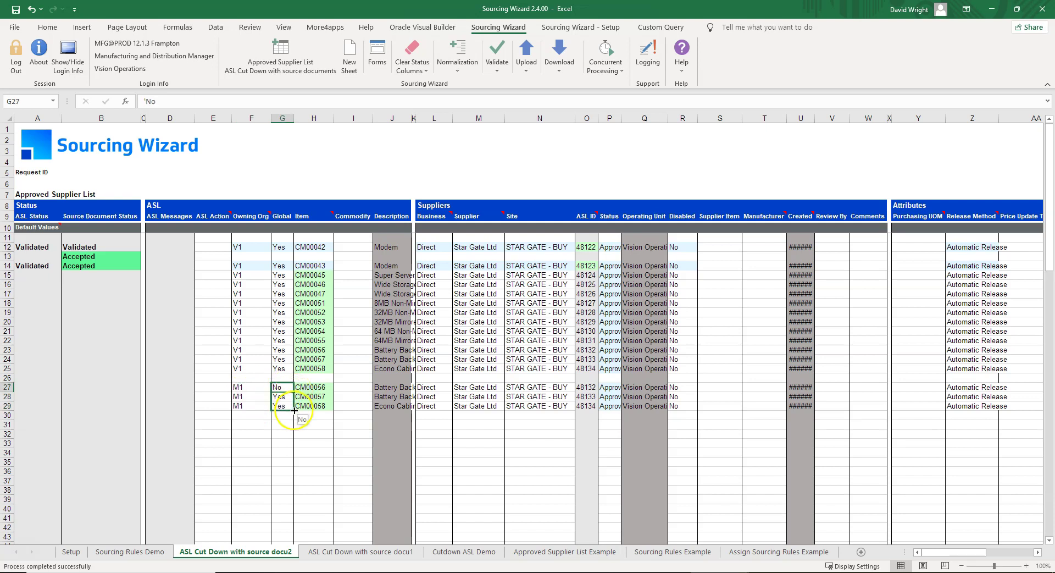
Clear the ASL ID values of the copied rows in O27 to O29.
drag(585, 388, 588, 405)
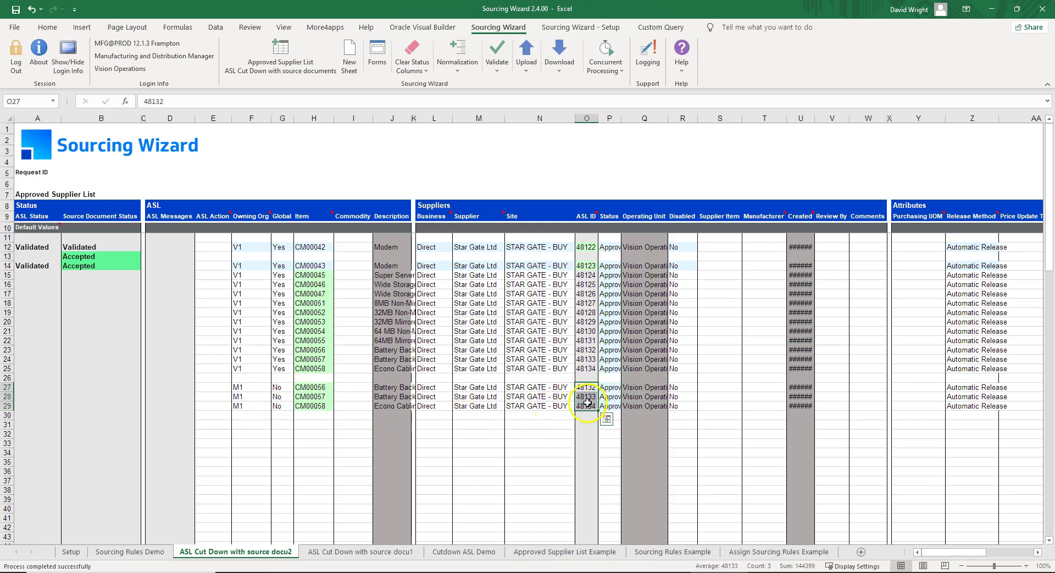
key(Delete)
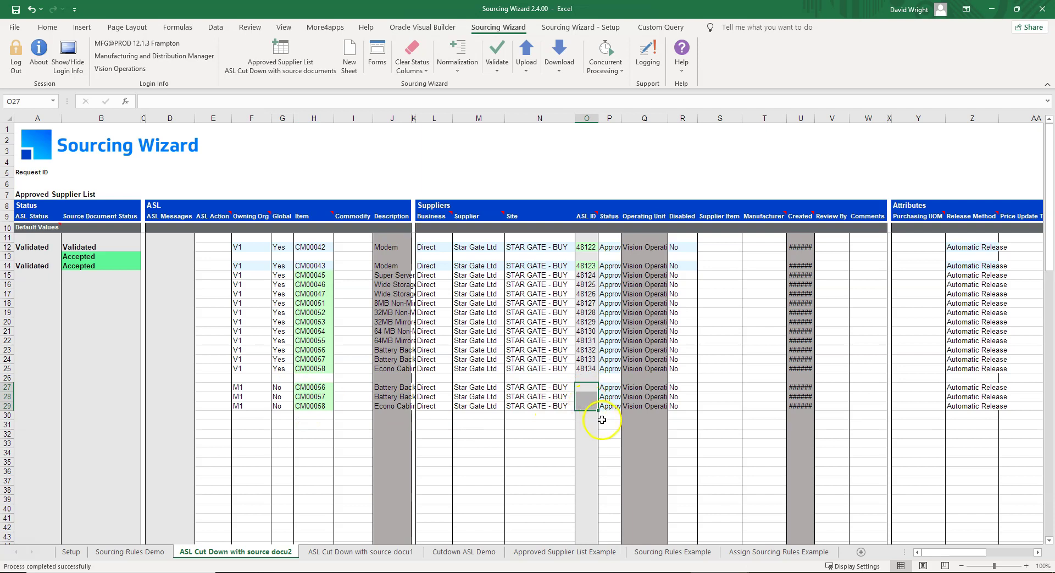
click(609, 388)
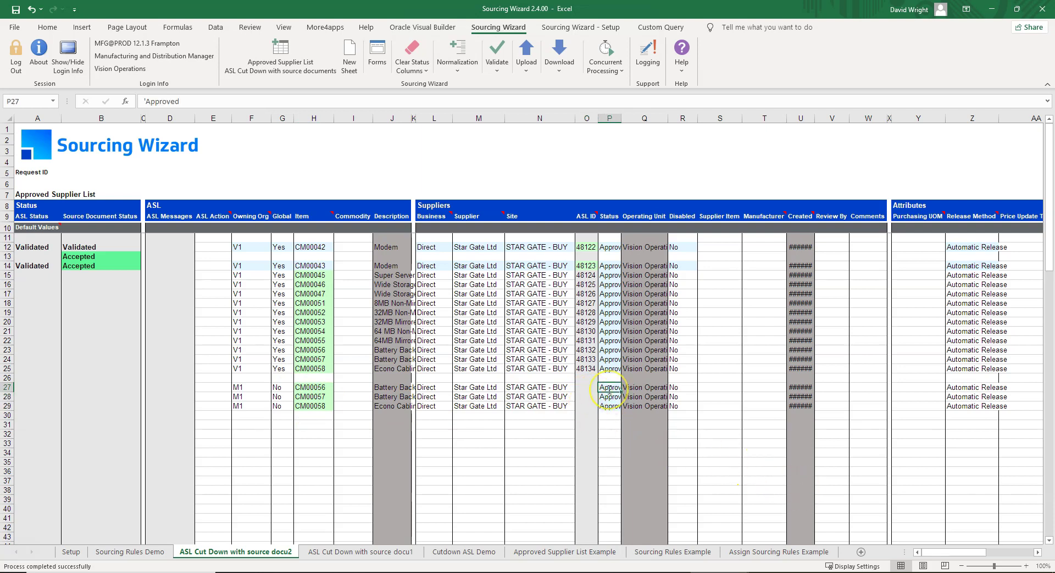
Set the Status of the copied rows, P27 to P29, to New.
text(New)
key(Return)
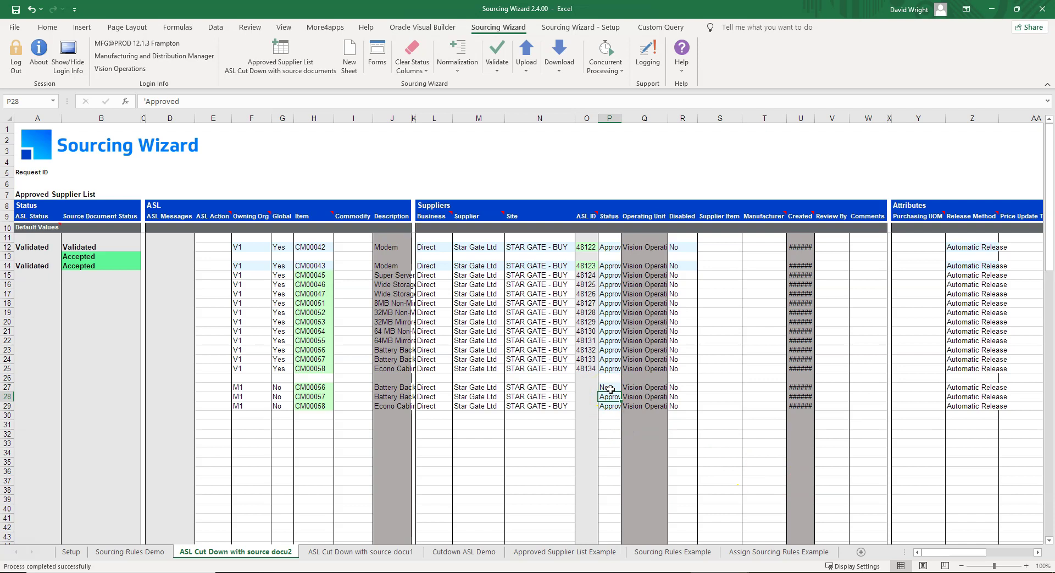
drag(620, 391, 620, 409)
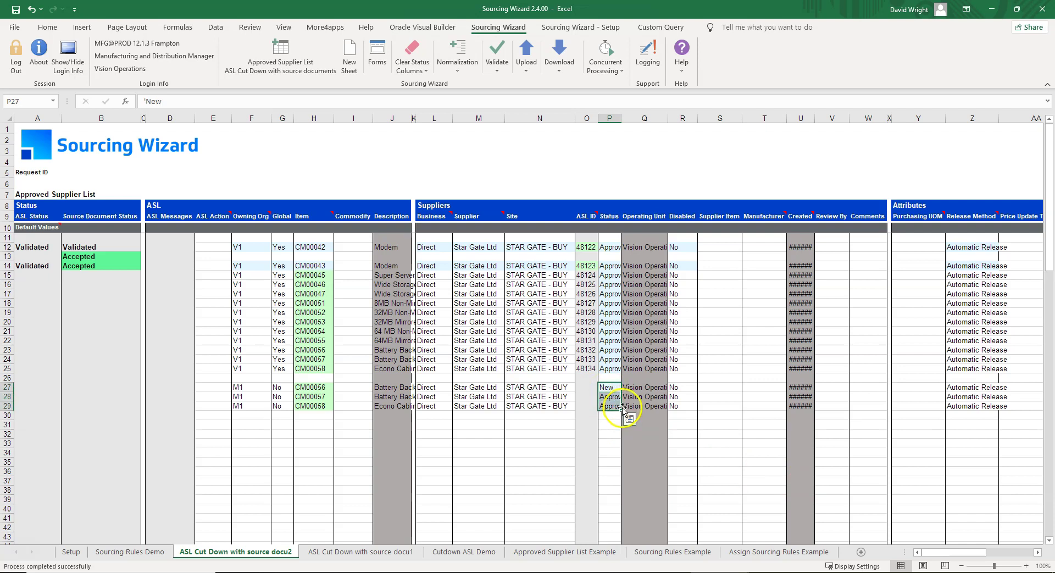
Clear the source document details of the copied rows in AD27 to AL29.
drag(934, 552, 987, 560)
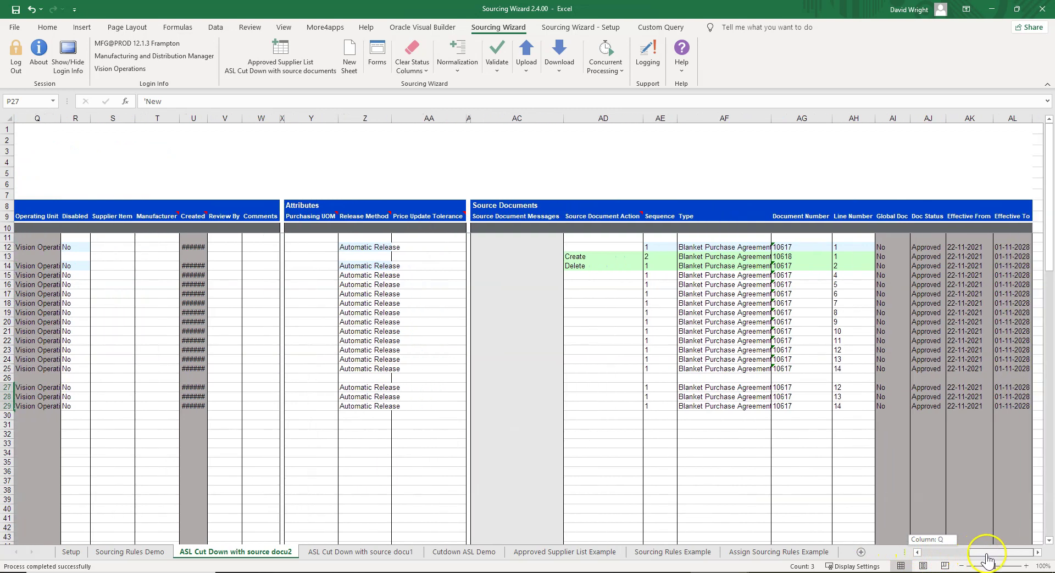
drag(632, 389, 1025, 408)
key(Delete)
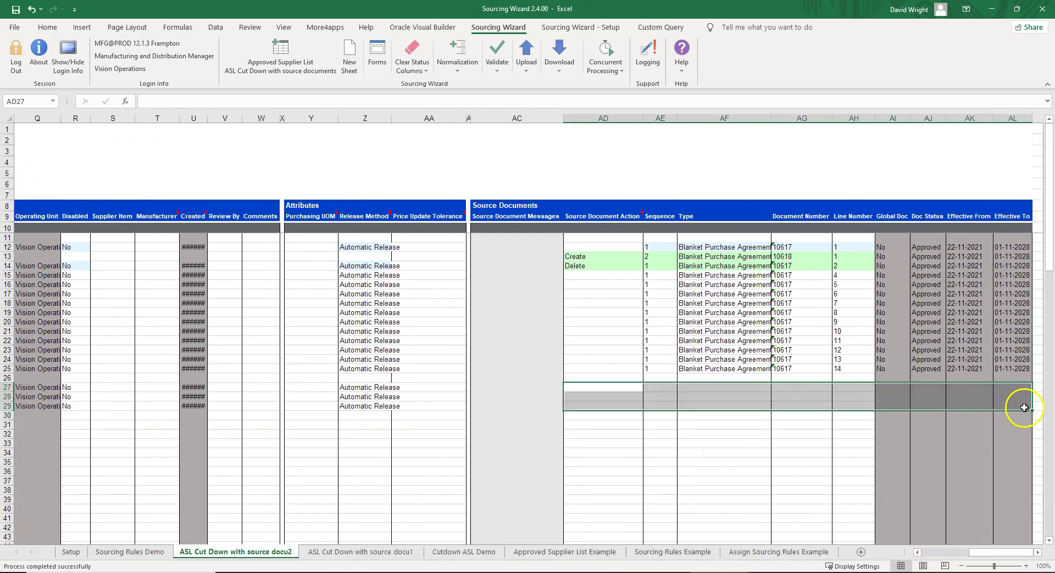
Set the ASL Action to Create for the copied rows, E27 to E29.
drag(994, 552, 922, 559)
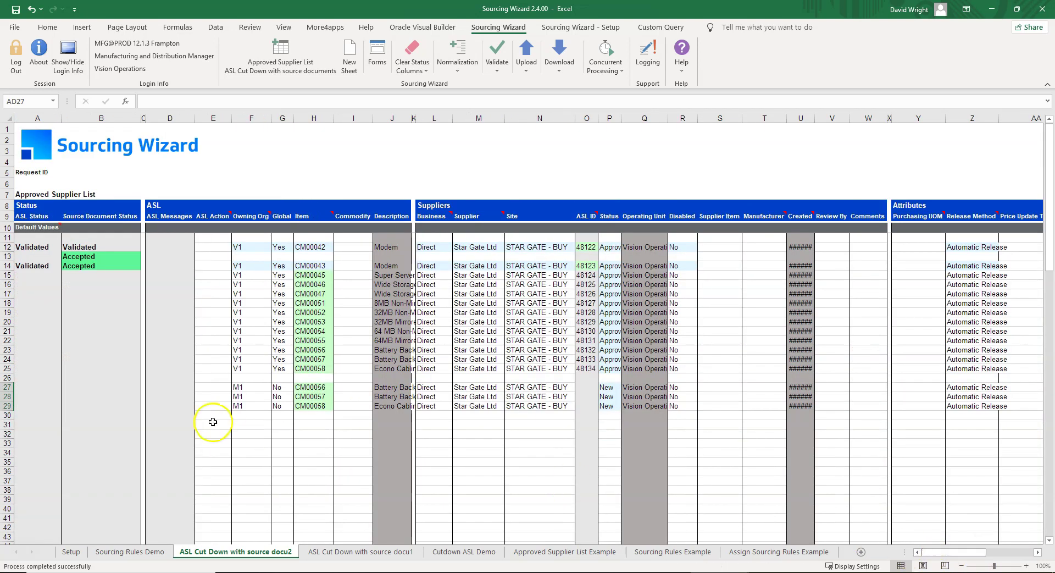
click(212, 388)
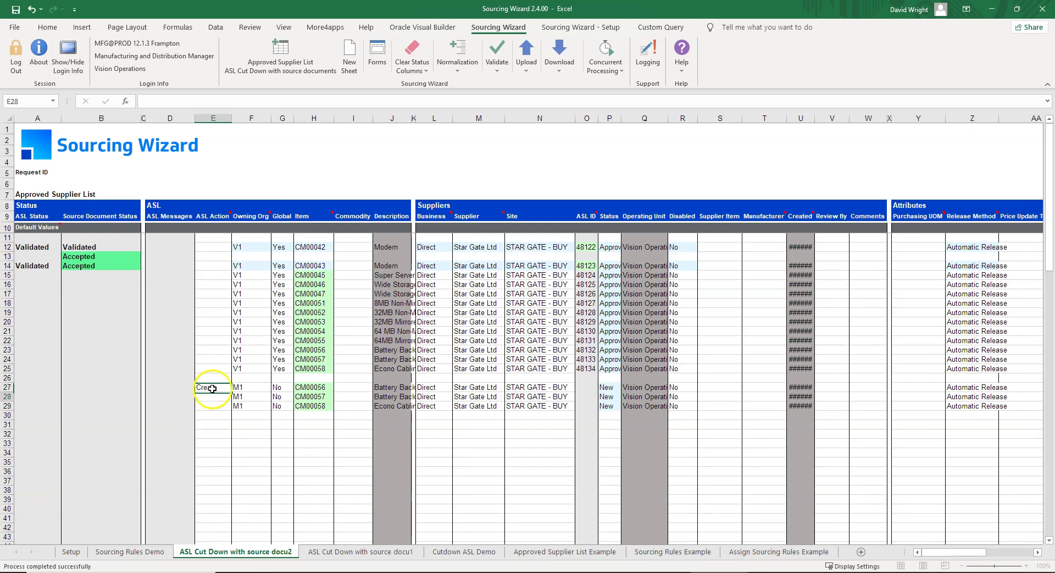
text(Create)
key(Return)
text(Create)
key(Return)
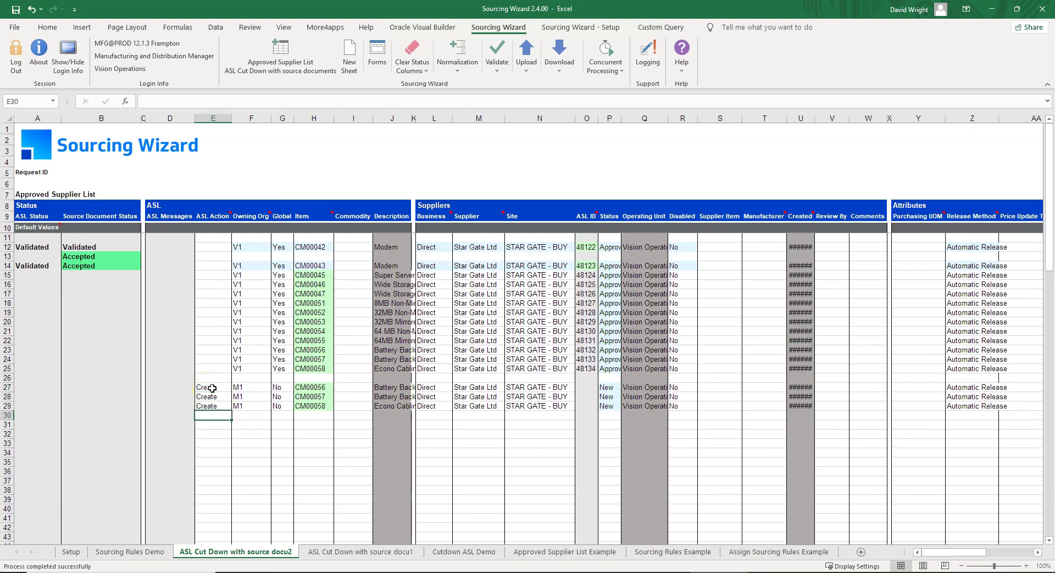
Upload rows 27 to 29 and close the processing results.
drag(212, 388, 212, 406)
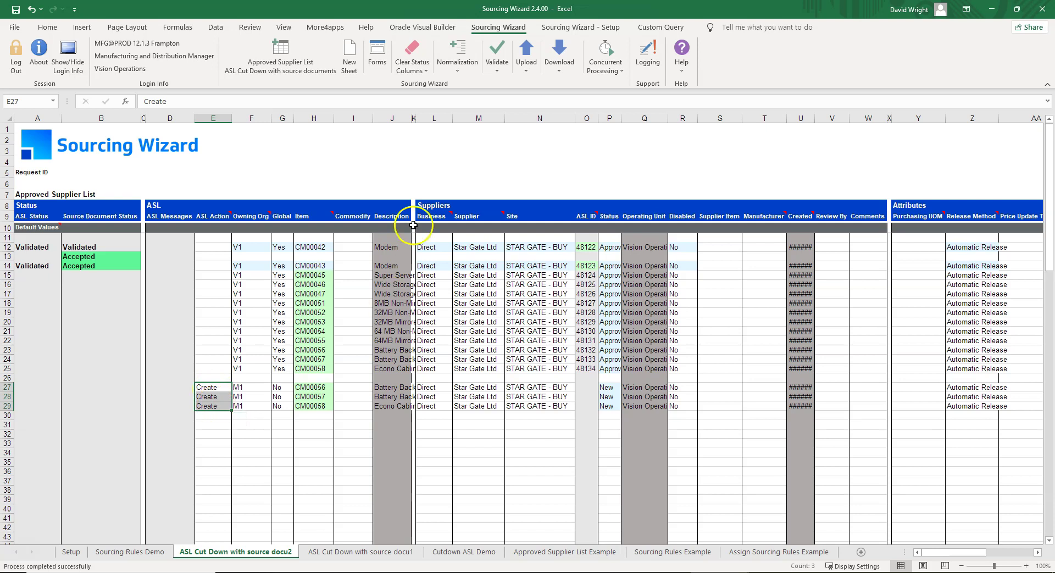
click(525, 77)
click(542, 83)
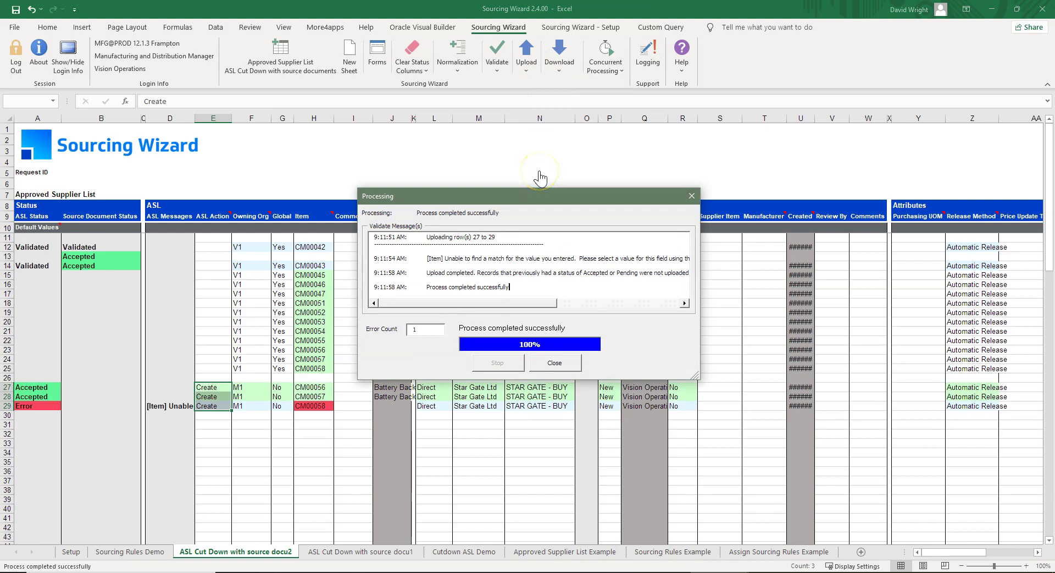
click(553, 363)
Change the Item in H29 to CM00055.
click(309, 406)
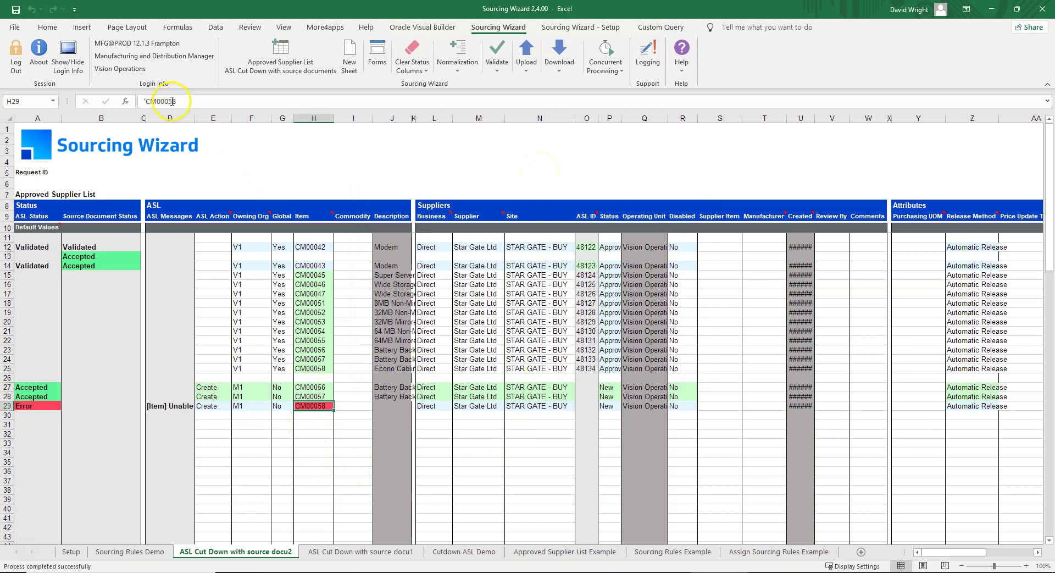
drag(172, 101, 178, 102)
text(5)
key(Return)
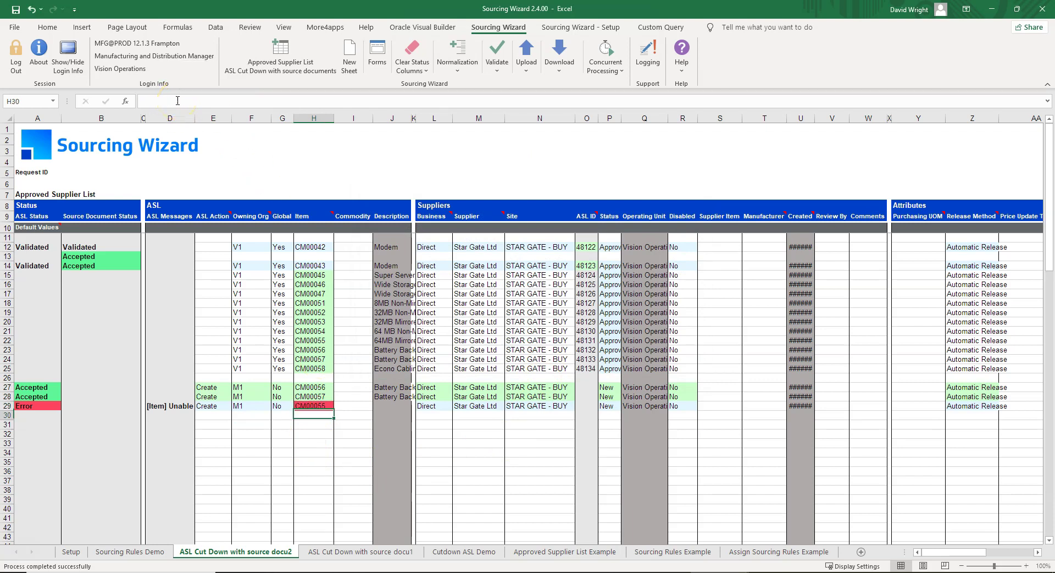
Upload row 29 again with the corrected item and close the processing results.
click(207, 407)
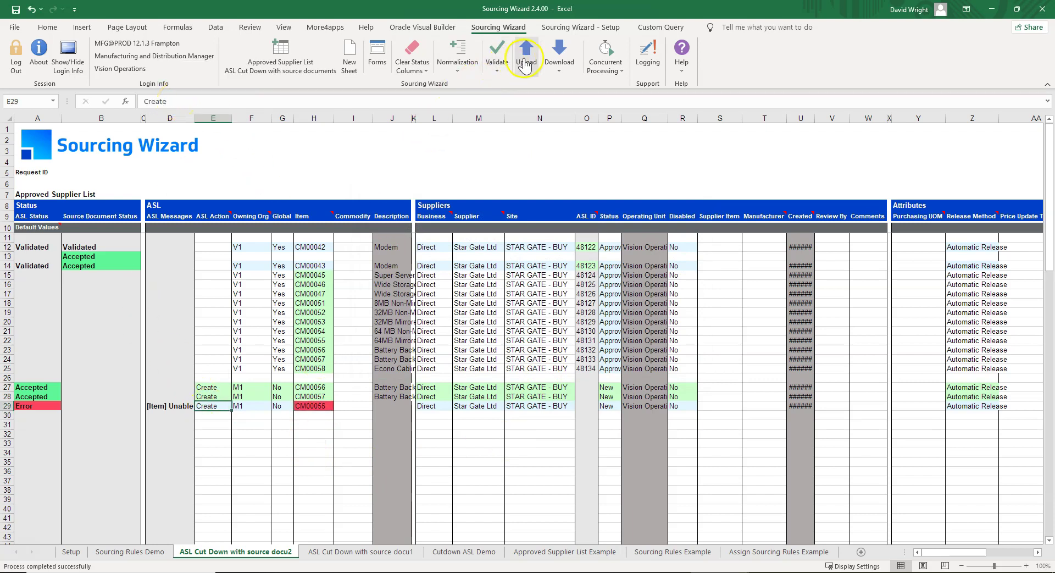
click(526, 62)
click(546, 92)
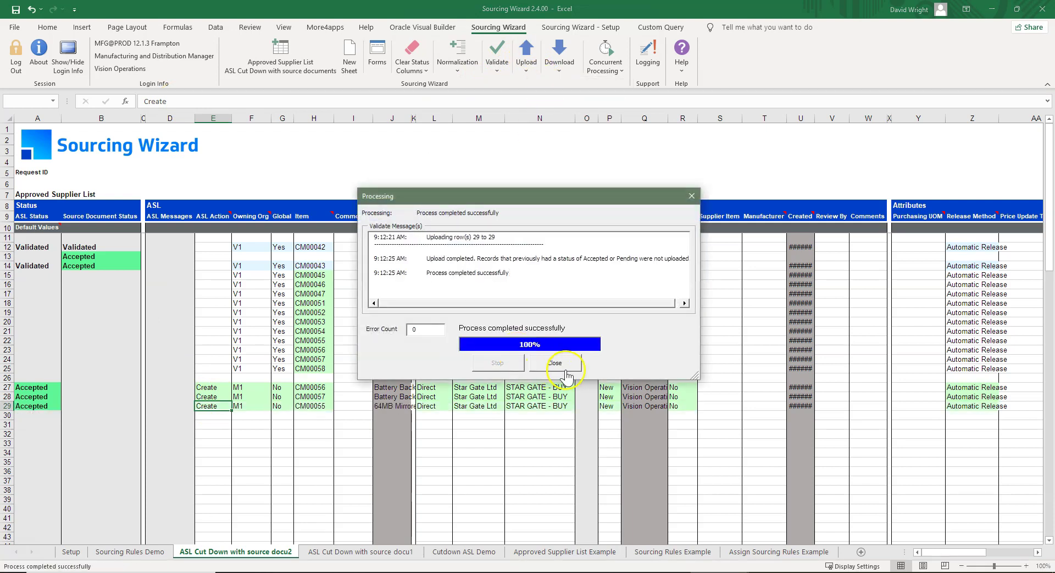
click(554, 362)
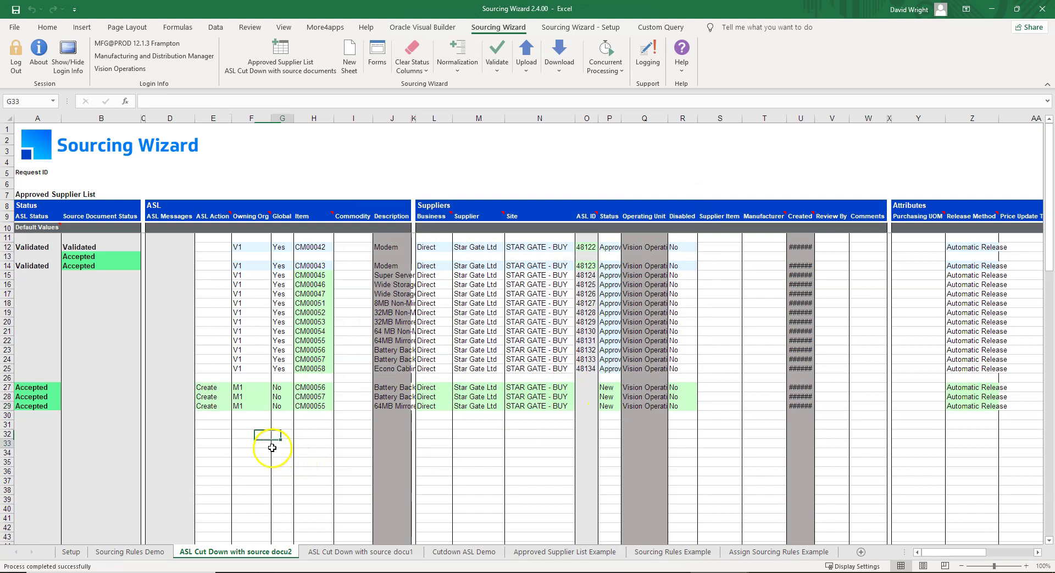
Copy rows 14 to 16, items CM00043, CM00045 and CM00046, and paste them starting at row 31.
drag(9, 268, 9, 286)
key(ctrl+c)
click(8, 424)
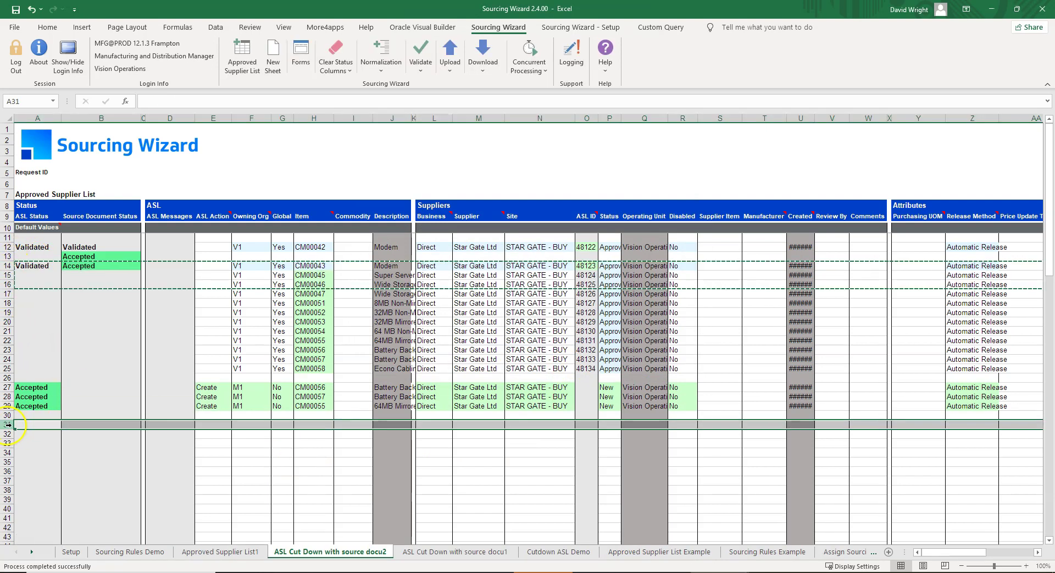
key(ctrl+v)
Copy the Create action and M1 owning org values from E27 to F29 into E31 to F33.
drag(211, 387, 248, 405)
key(ctrl+c)
click(235, 424)
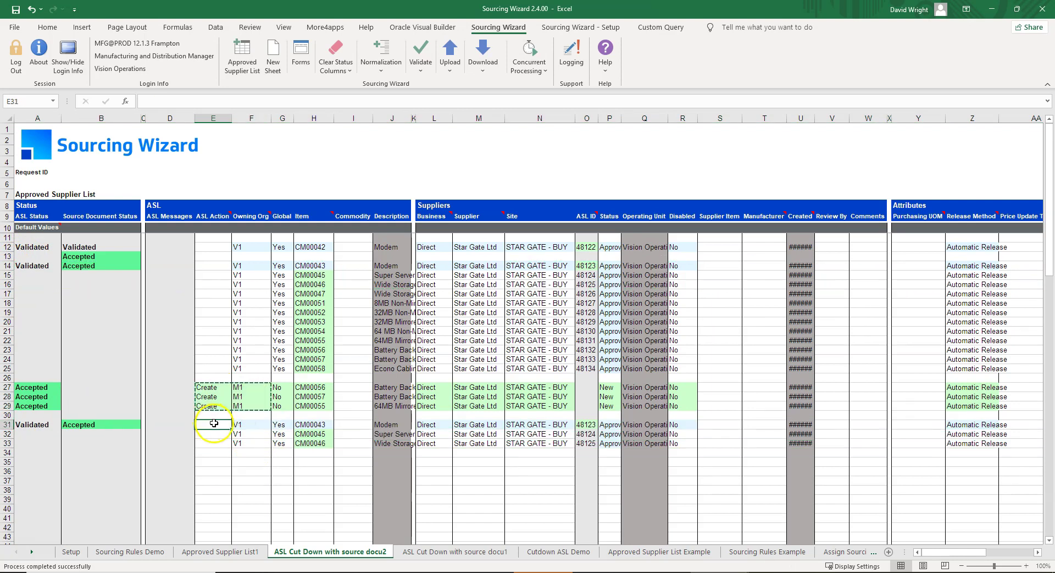
key(ctrl+v)
Set Supplier to 3M Health Care and Site to CORP HQ for rows 31 to 33, and clear their ASL IDs.
click(480, 426)
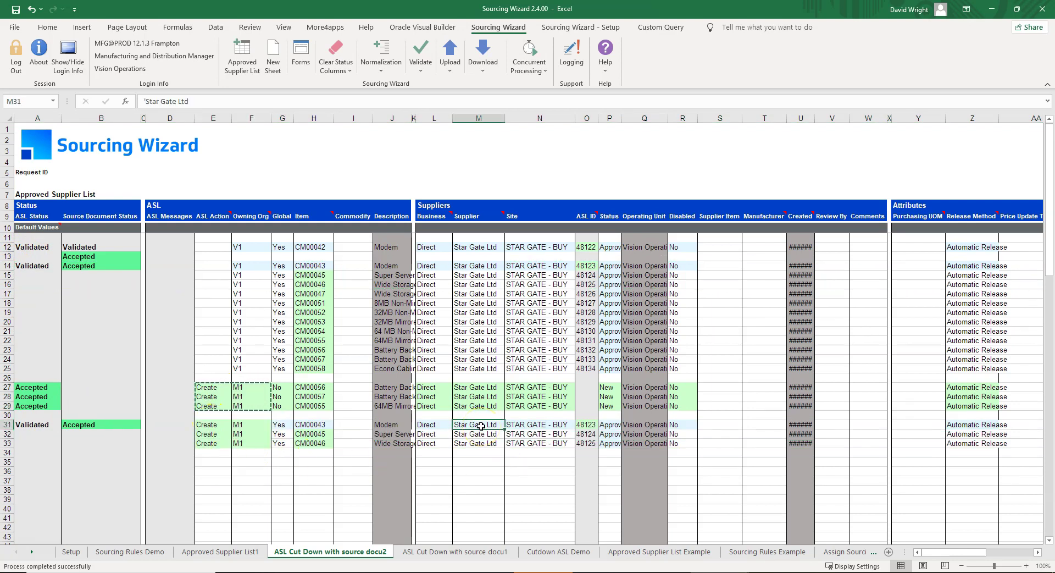
text(3M Health Care)
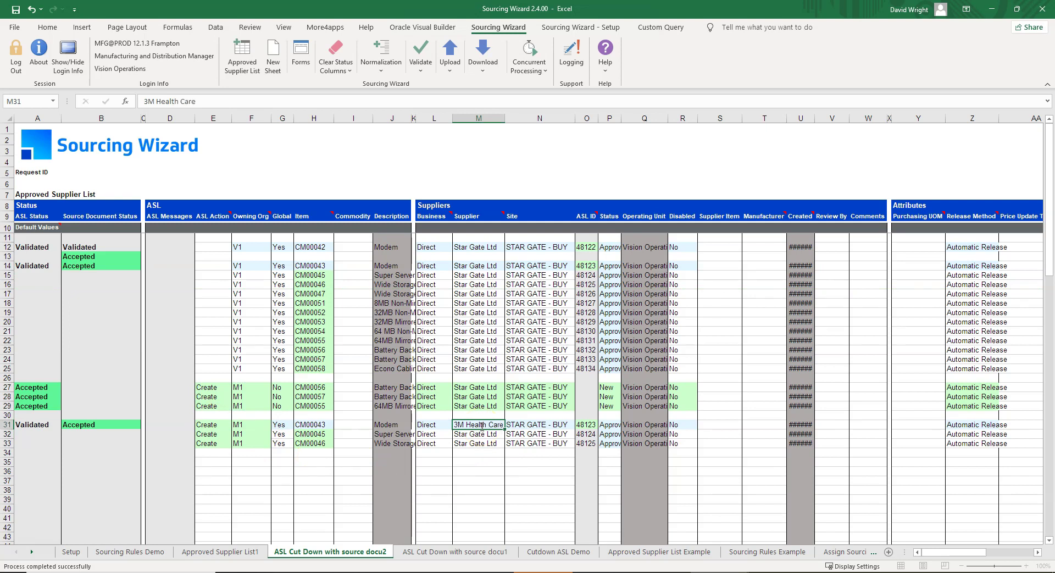
key(Tab)
text(COR)
drag(481, 426, 593, 443)
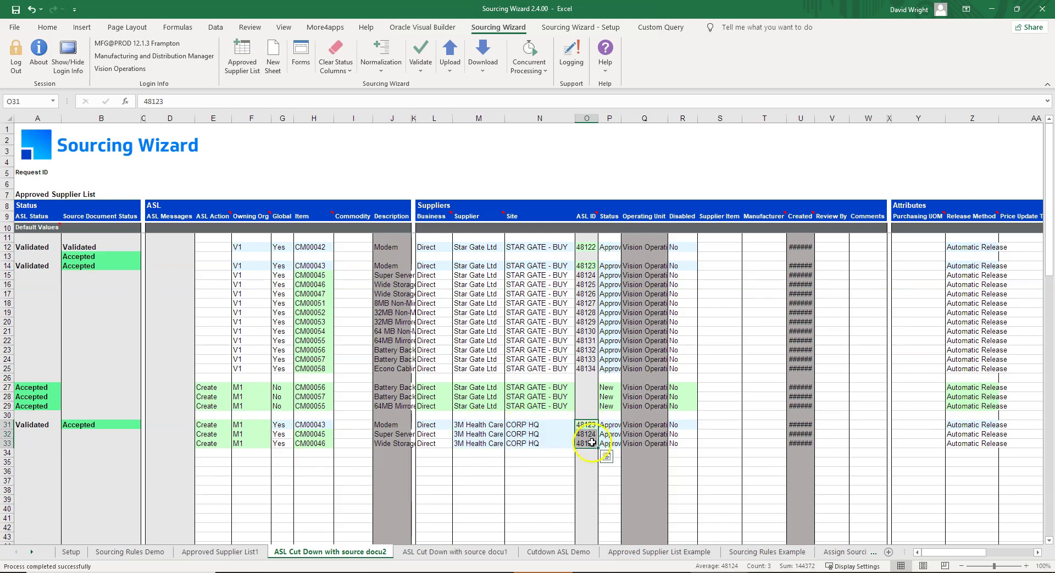
Clear the Source Document Action value in AD31.
drag(929, 553, 983, 563)
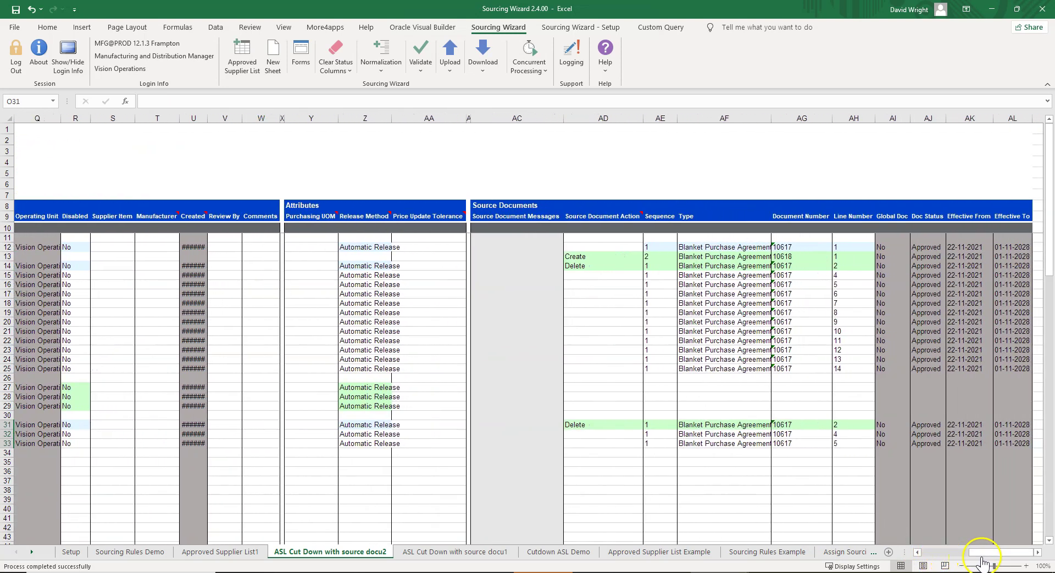
click(624, 426)
key(Delete)
Set the source Document Number to 10619 for rows 31 to 33, AG31 to AG33.
click(791, 427)
text(10619)
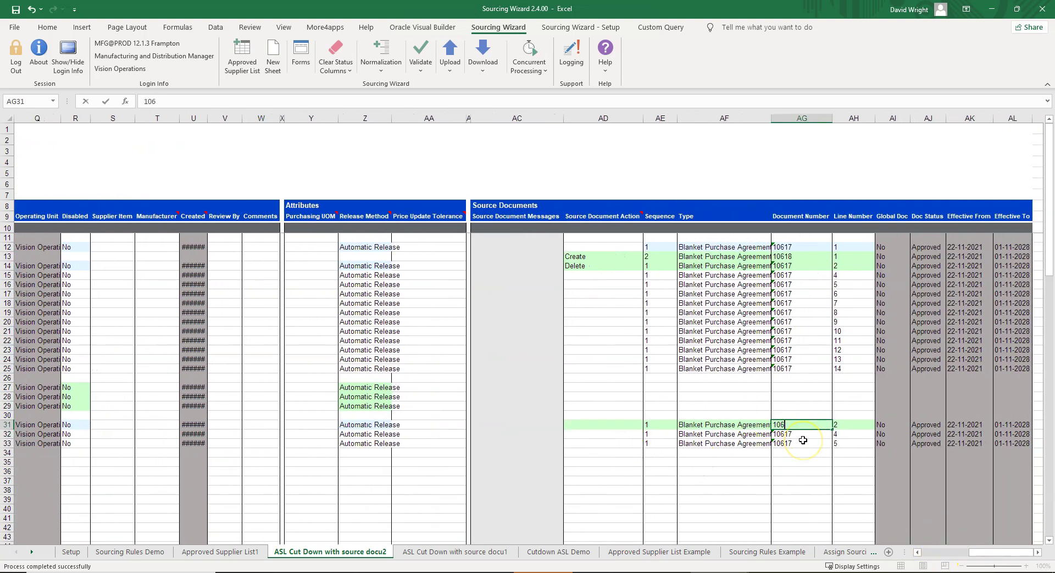
key(Return)
click(811, 427)
key(ctrl+c)
drag(805, 434, 807, 443)
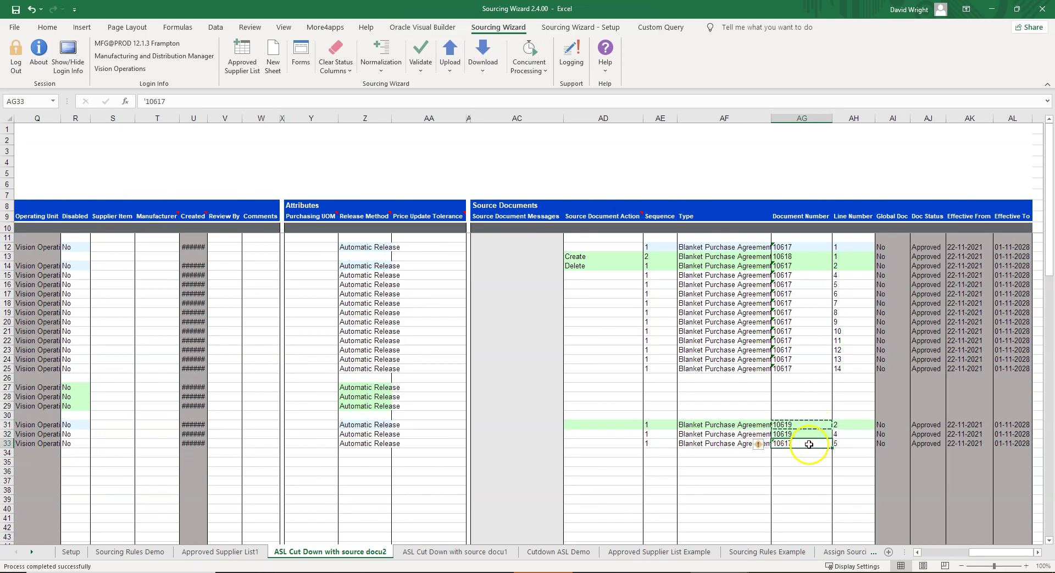
key(ctrl+v)
click(855, 434)
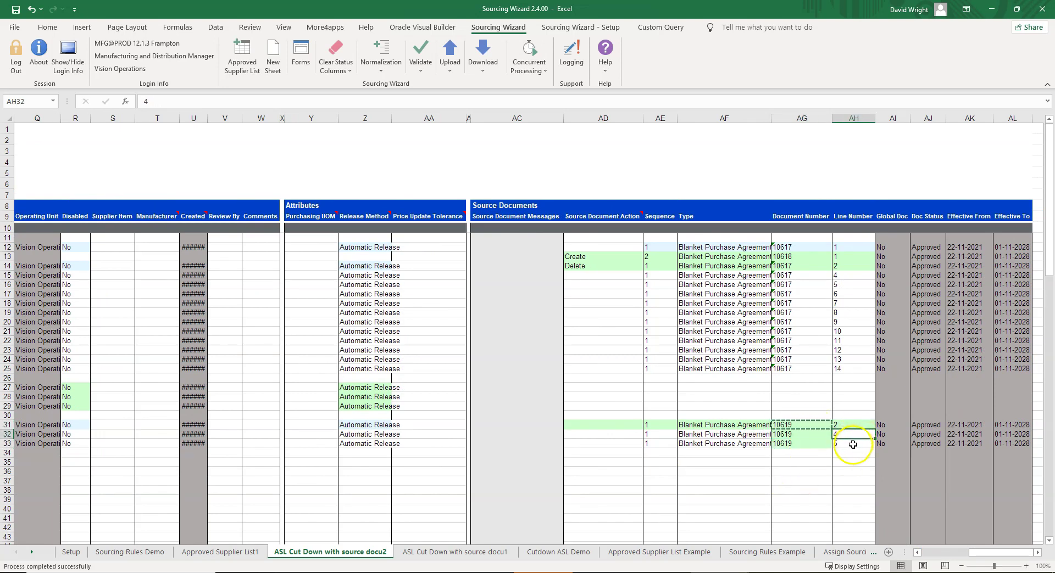
Clear the ASL Status and Source Document Status values in A31 to B33.
drag(972, 551, 925, 552)
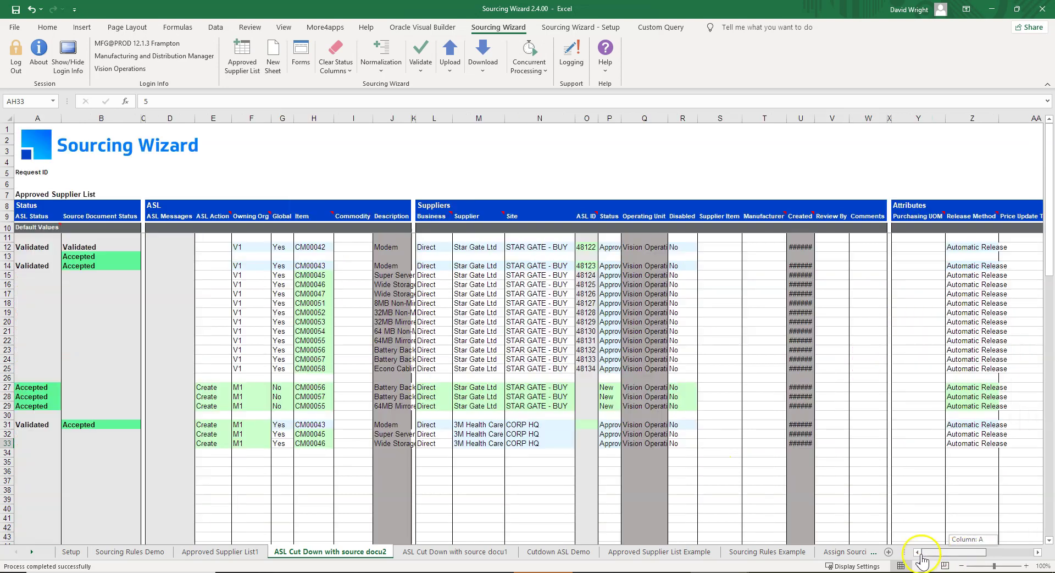
drag(33, 424, 104, 443)
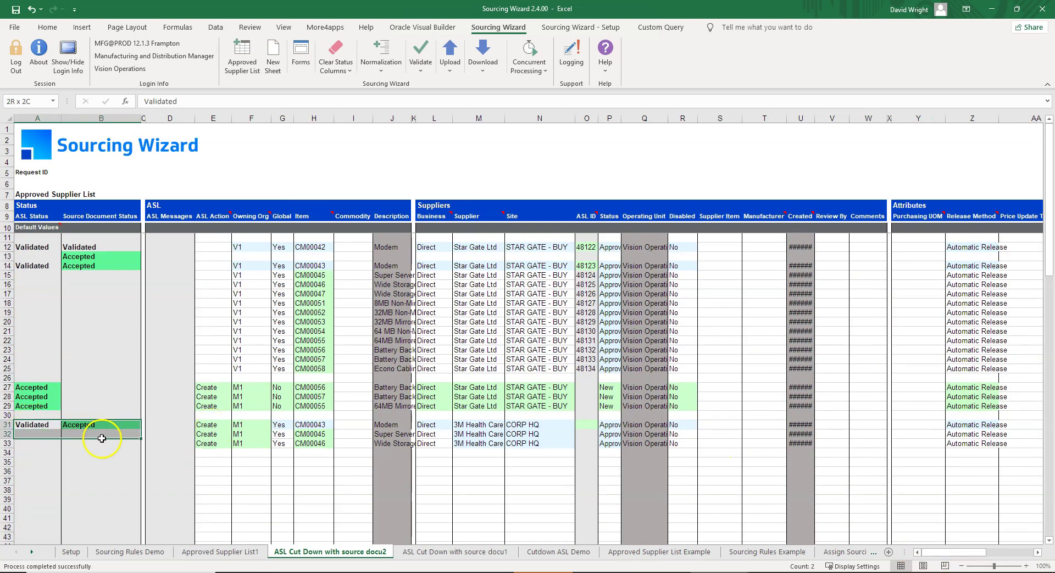
key(Delete)
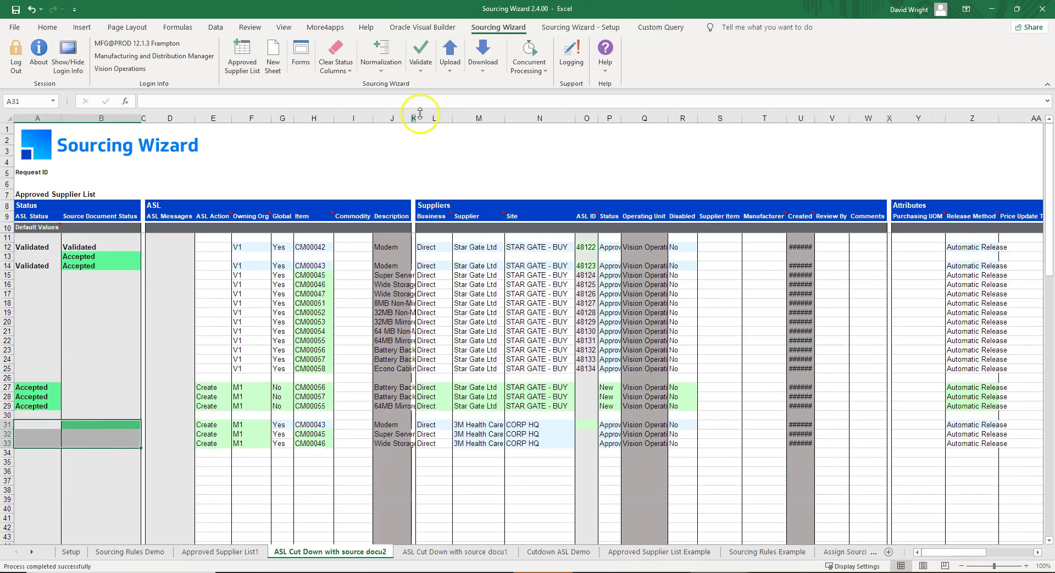
Upload rows 31 to 33 and close the processing results.
click(449, 64)
click(455, 88)
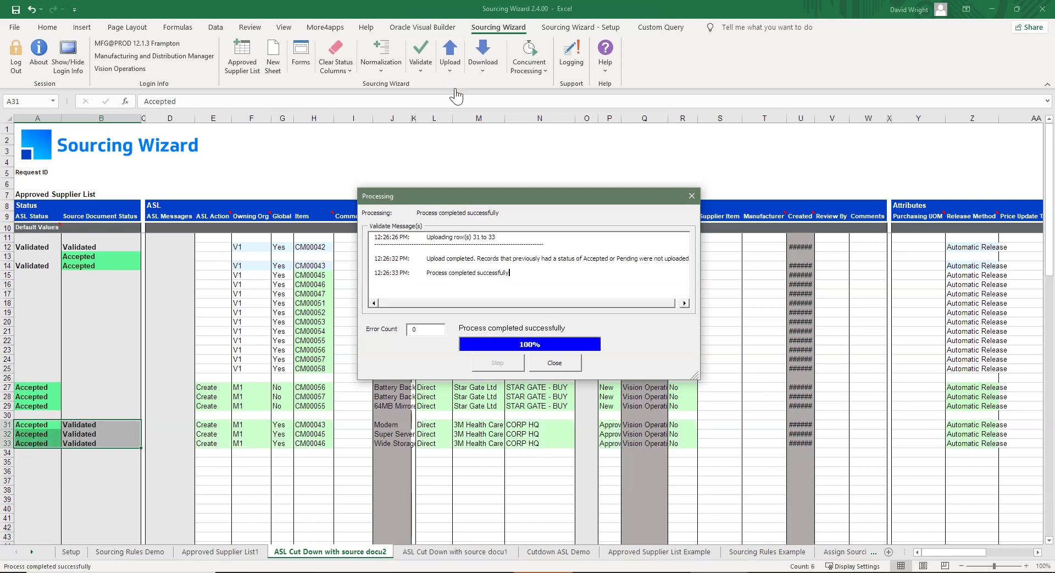
click(543, 361)
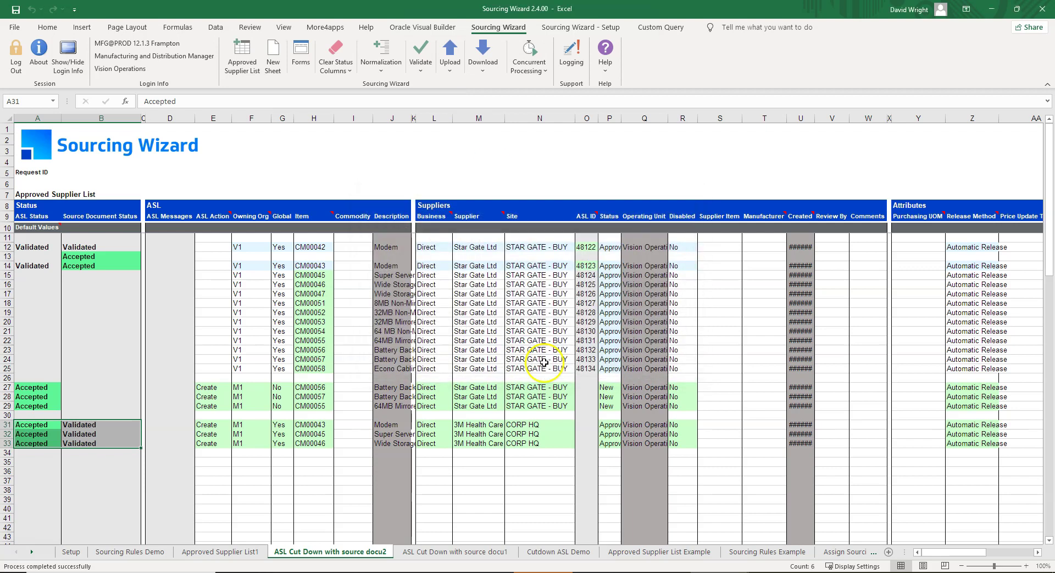
click(290, 488)
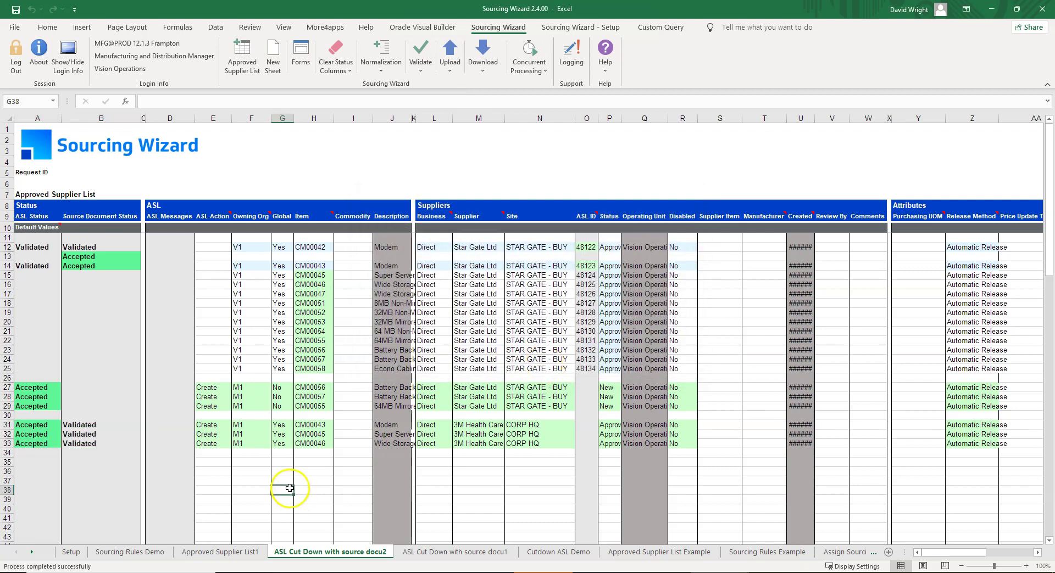
Copy item CM00046 into H36, download its supplier list records to the sheet, and check the first record's supplier and owning org.
click(308, 444)
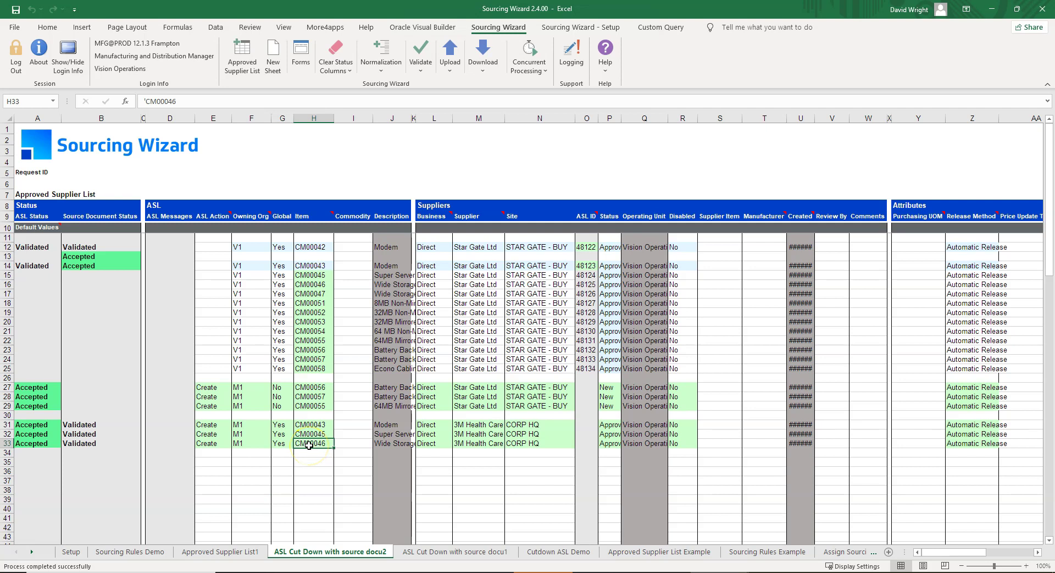
key(ctrl+c)
click(310, 469)
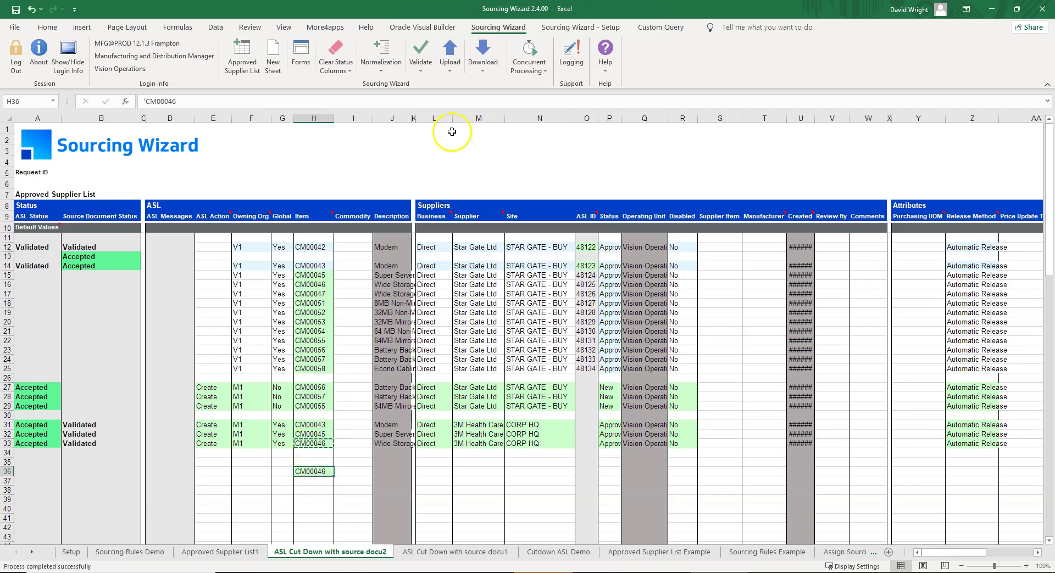
click(483, 65)
click(498, 101)
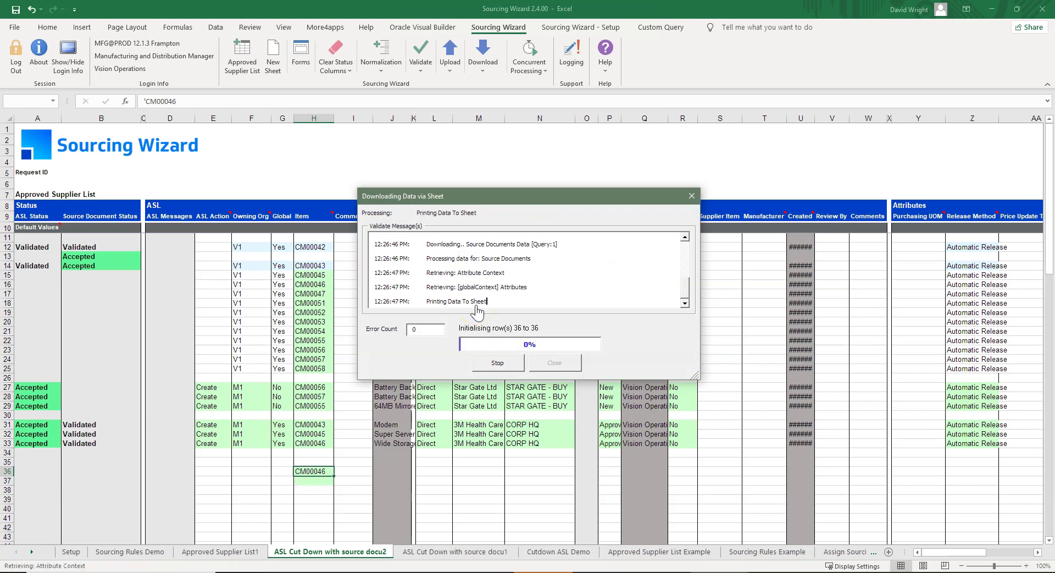
click(486, 272)
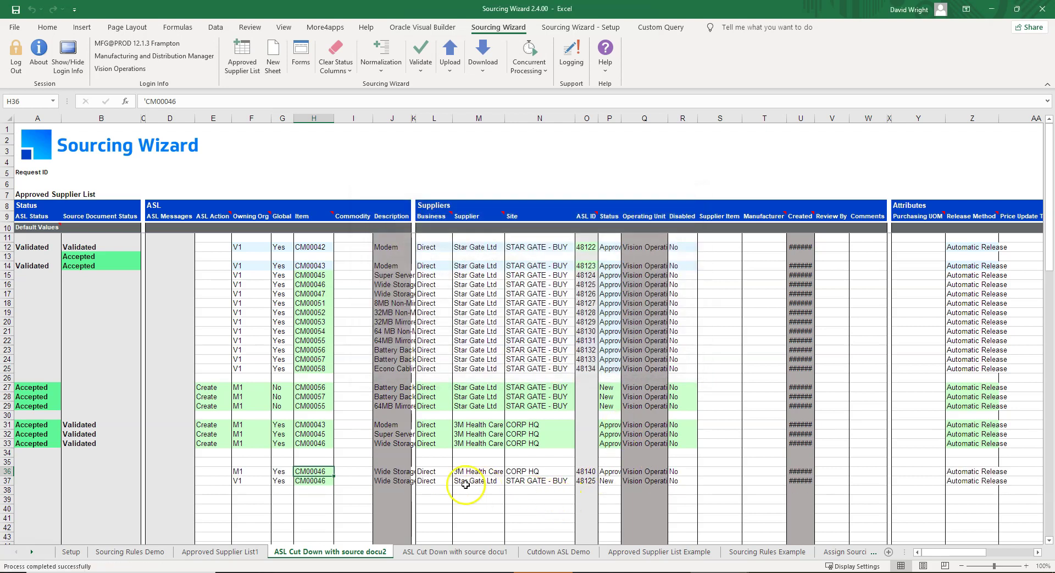
click(472, 472)
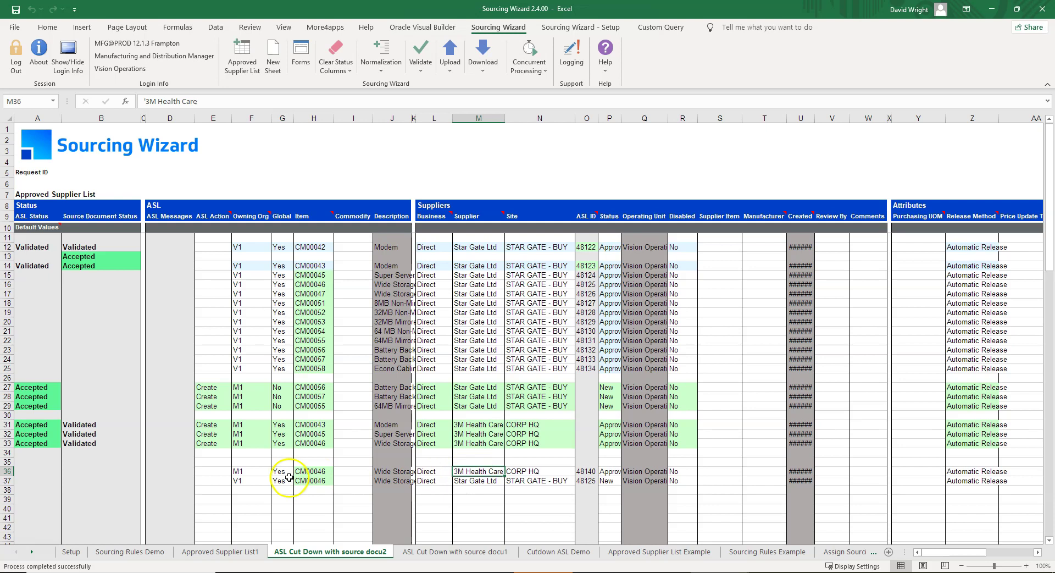
click(247, 473)
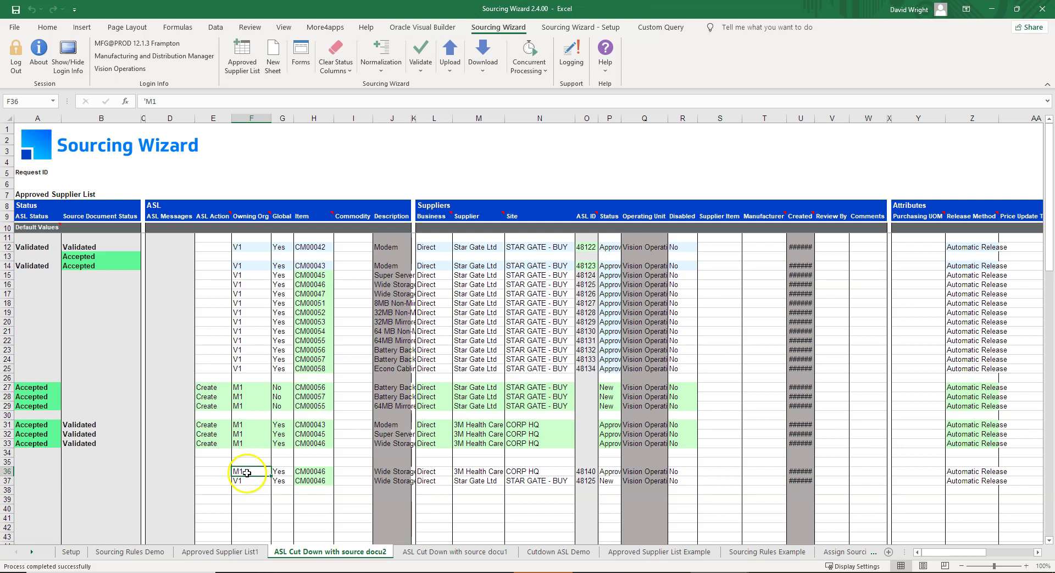
On the Approved Supplier List1 sheet, enter item CM00055 in K12, download its records using sheet data, and clear the download criteria.
key(ctrl+Page_Up)
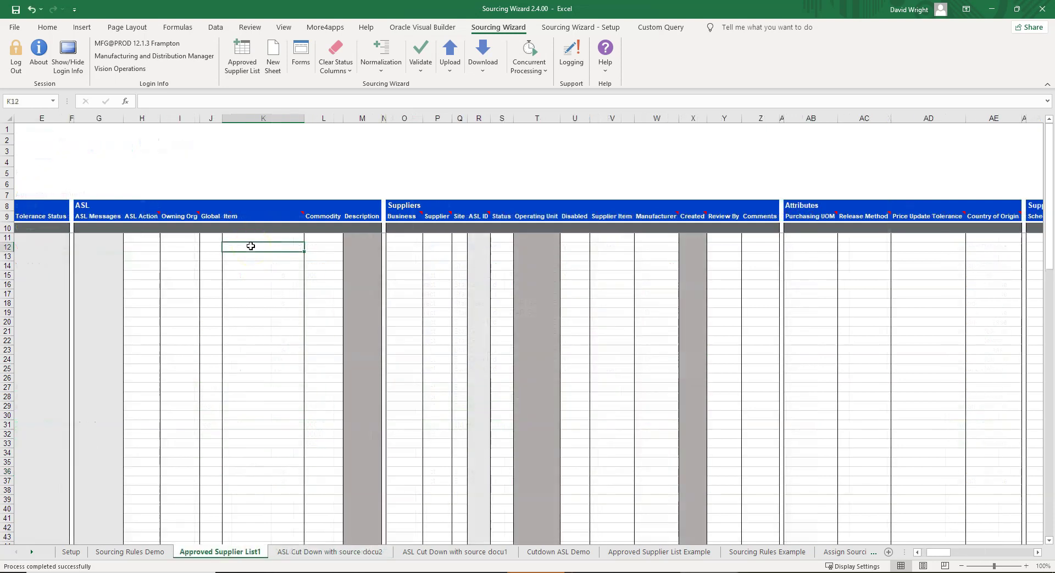
click(215, 247)
click(482, 68)
click(504, 109)
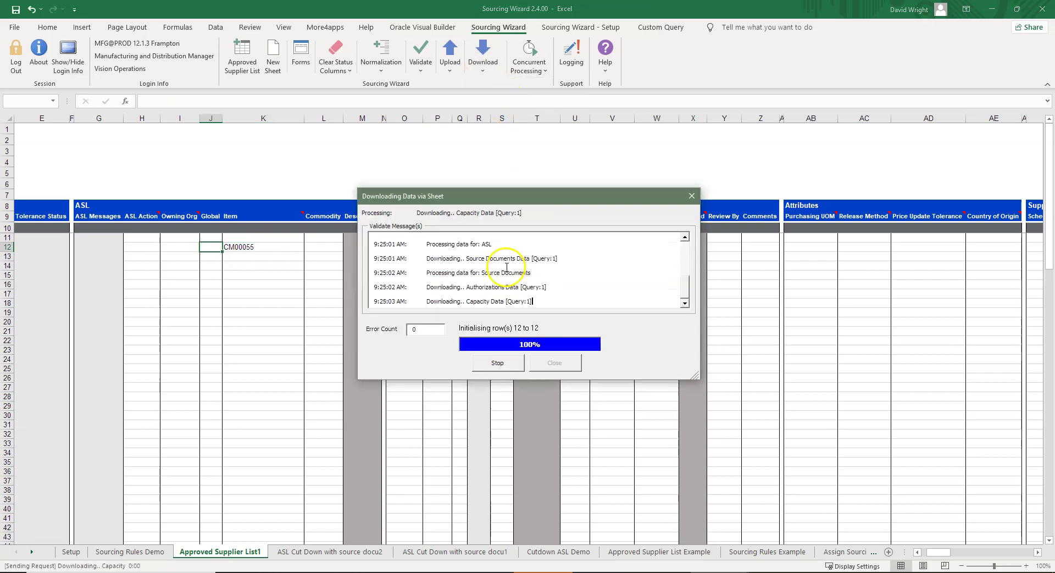
click(523, 332)
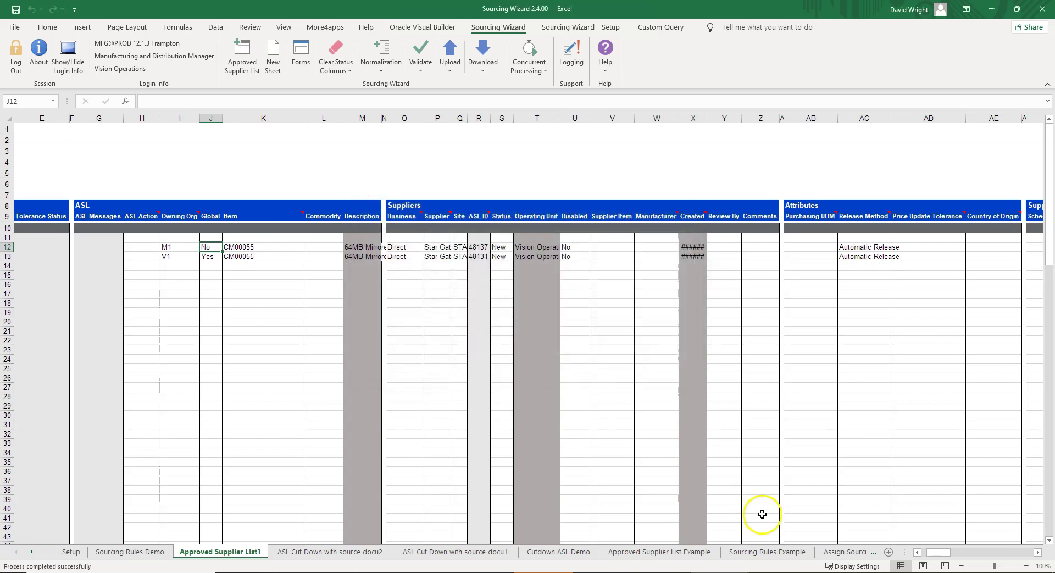
Set the Purchasing UOM of the M1 record in row 12 to Each.
drag(937, 552, 961, 553)
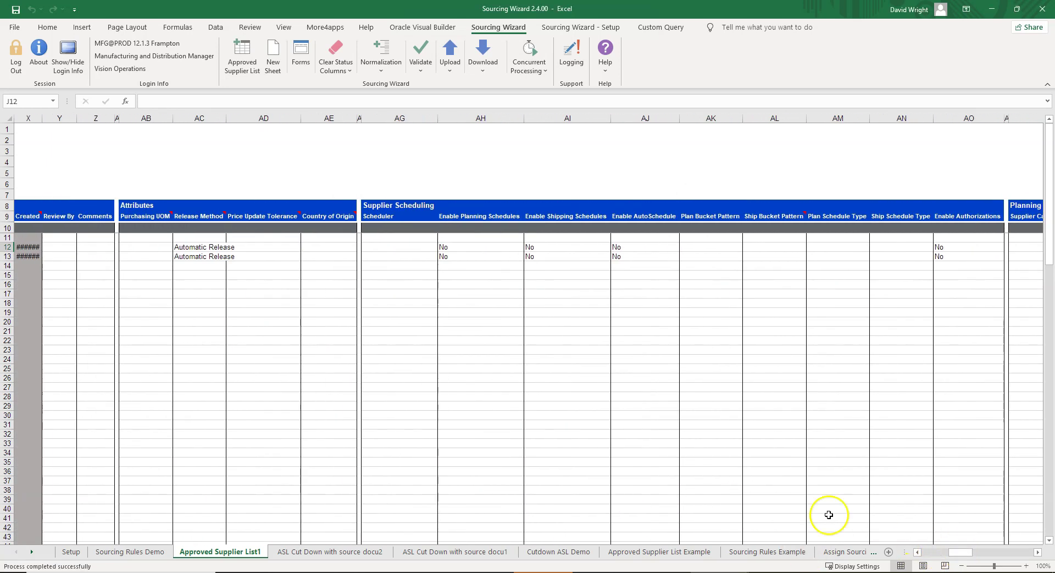
click(163, 245)
text(Each)
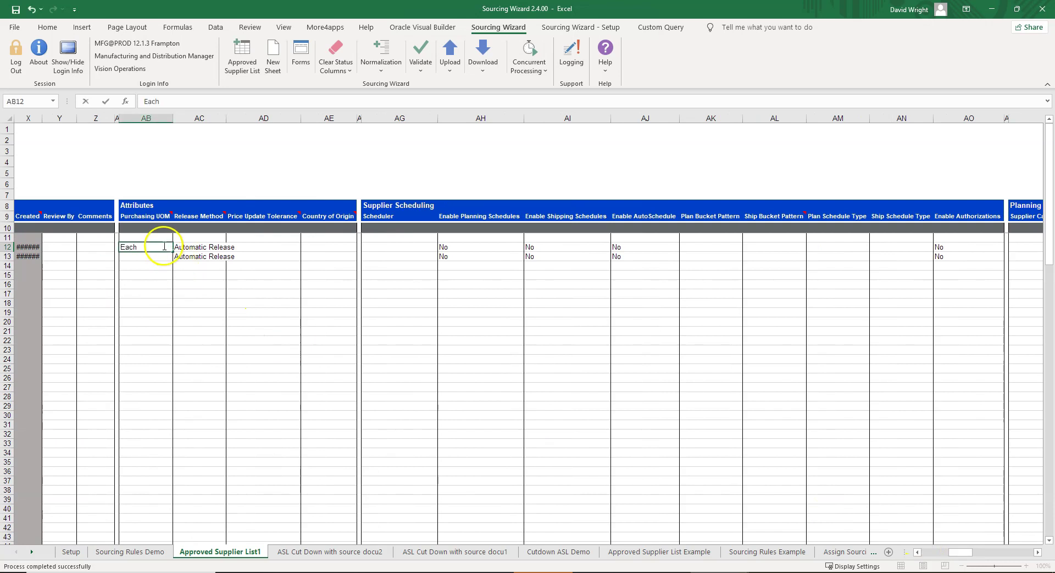
key(Tab)
In row 12's supplier scheduling form, choose a scheduler and set Enable Planning Schedules and Enable Shipping Schedules to Yes.
click(426, 246)
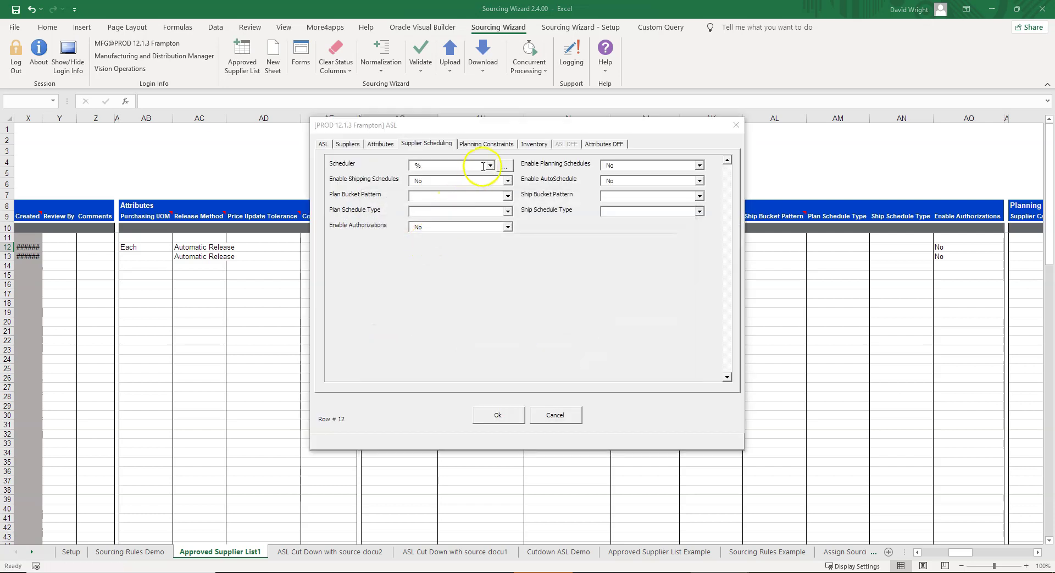
click(504, 166)
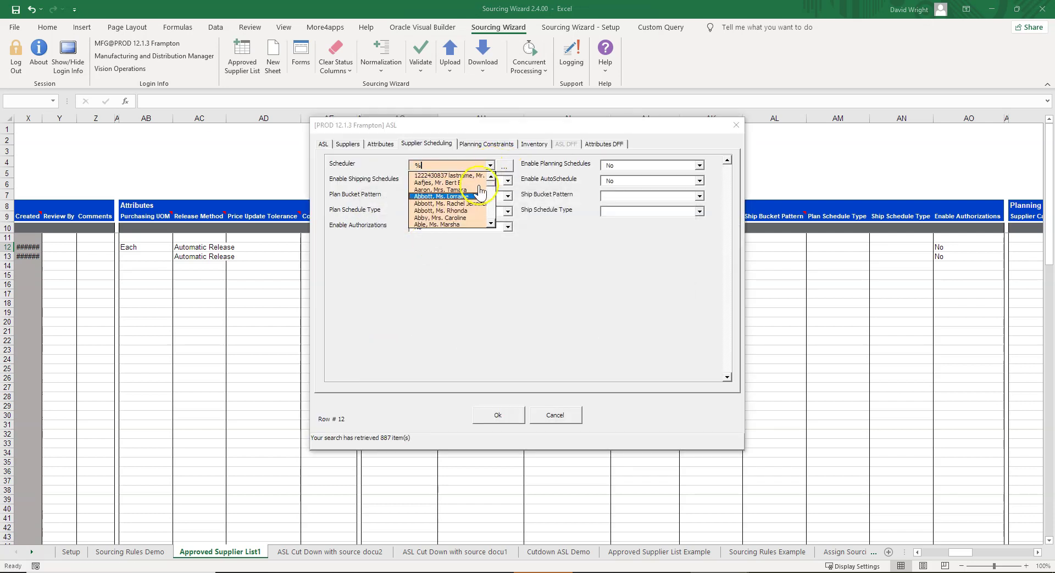
click(463, 223)
click(698, 164)
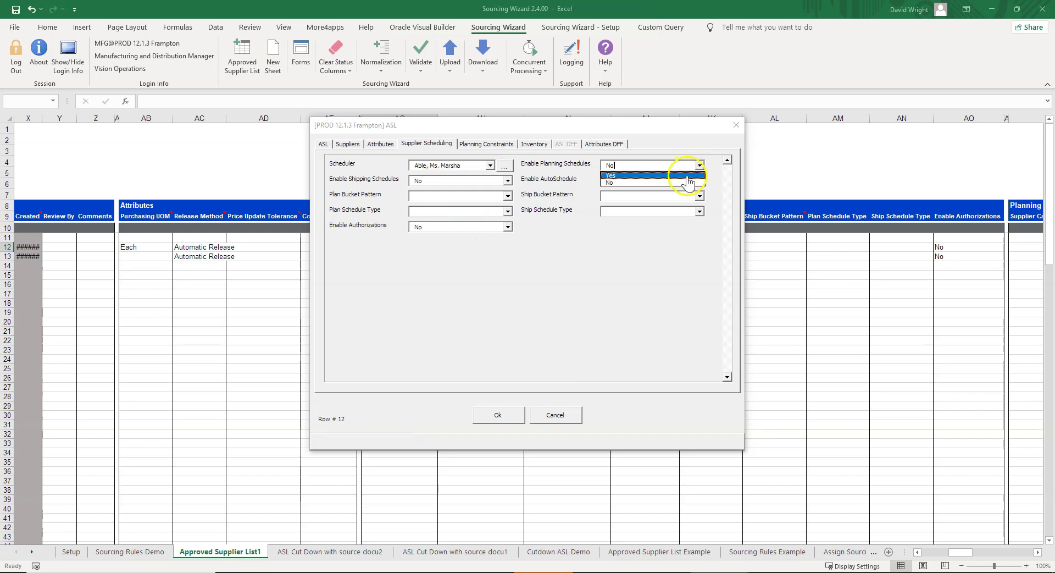
click(690, 176)
click(478, 183)
click(507, 182)
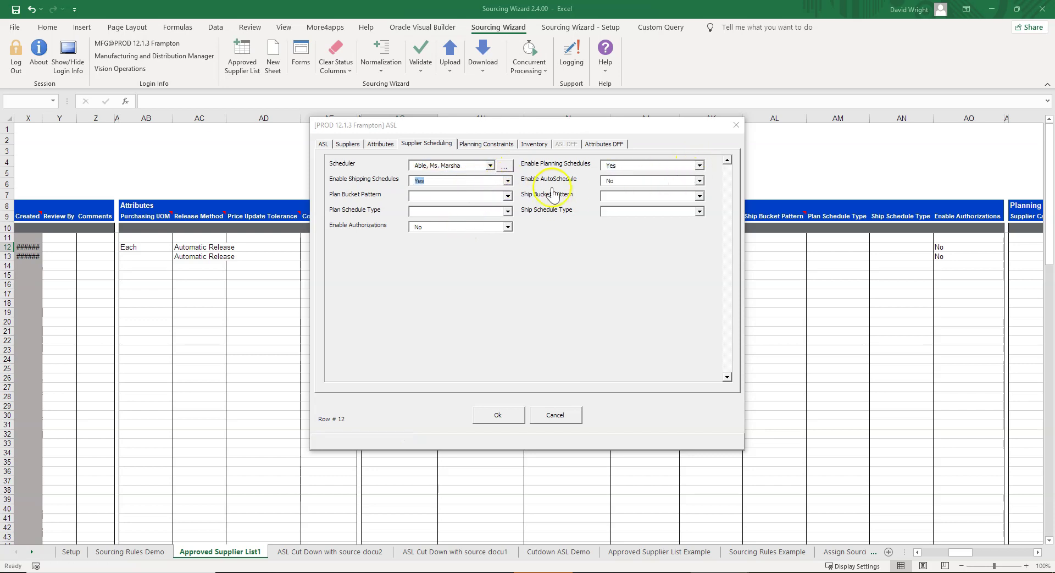
click(497, 202)
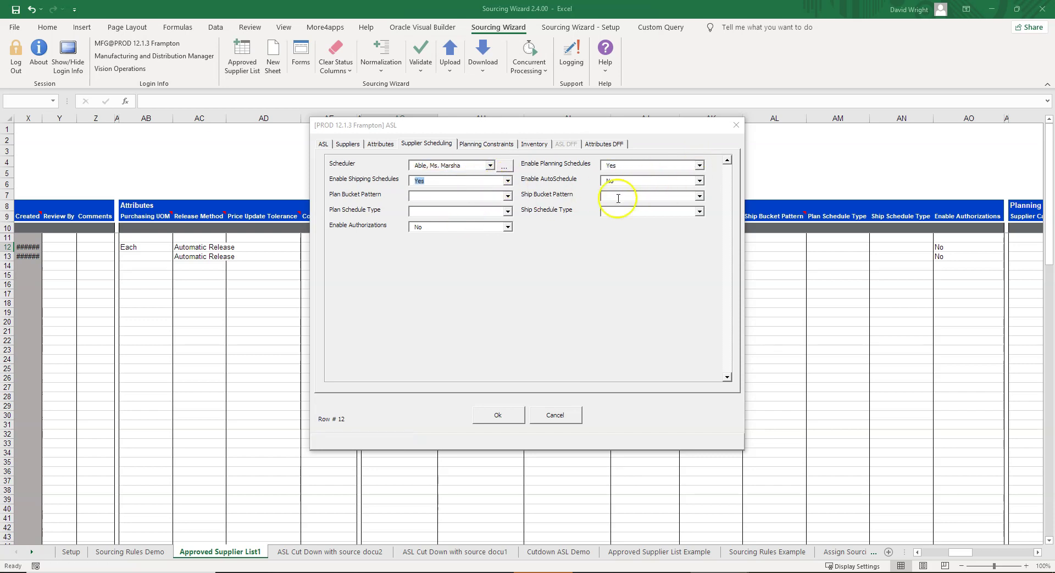
Check the supplier capacity calendars, set Minimum Order Quantity to 10 and Fixed Lot Multiple to 5 for row 12, and accept the form.
click(479, 146)
click(507, 165)
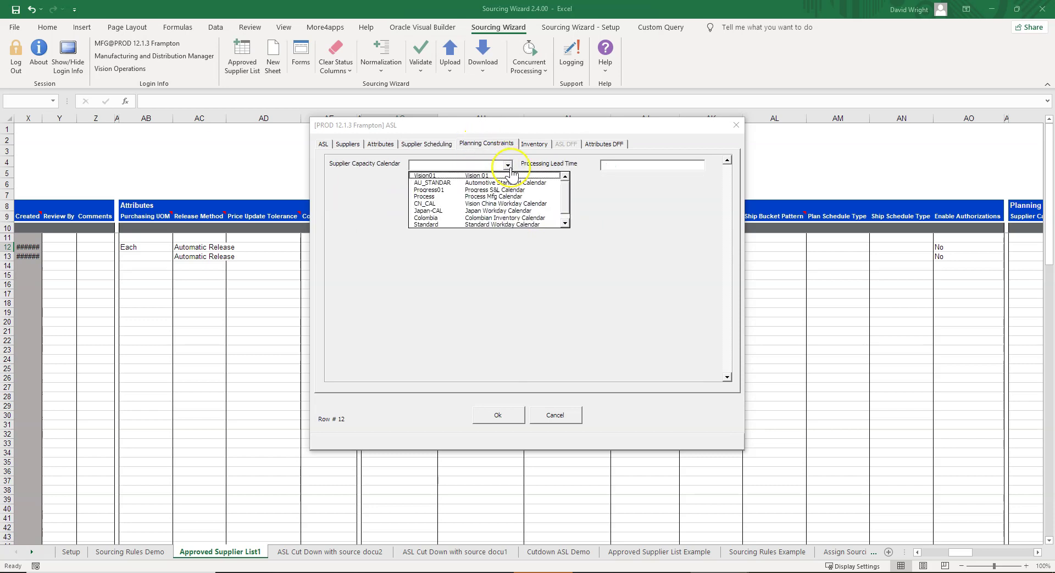
click(510, 167)
click(534, 144)
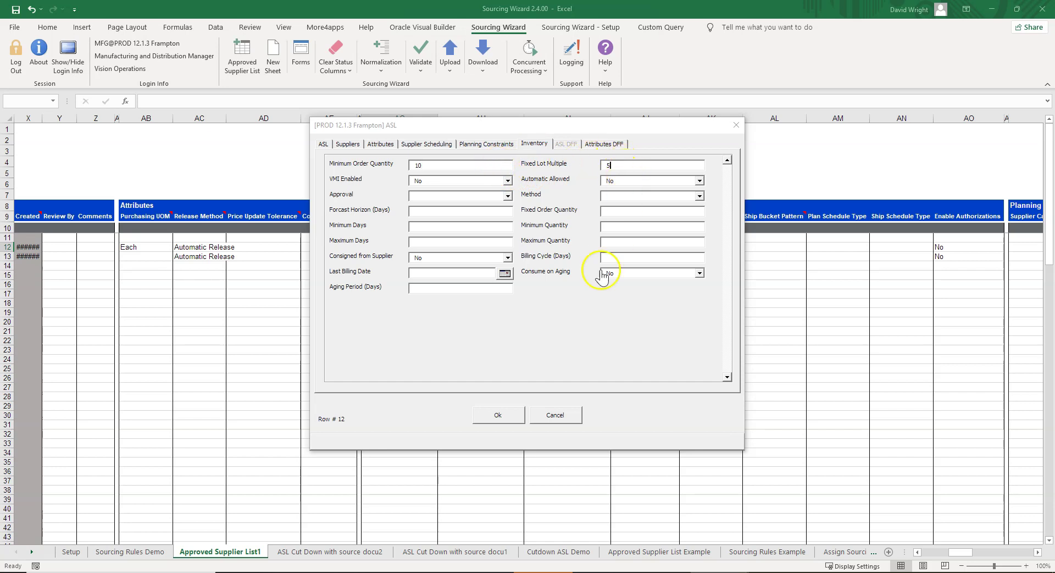
click(498, 415)
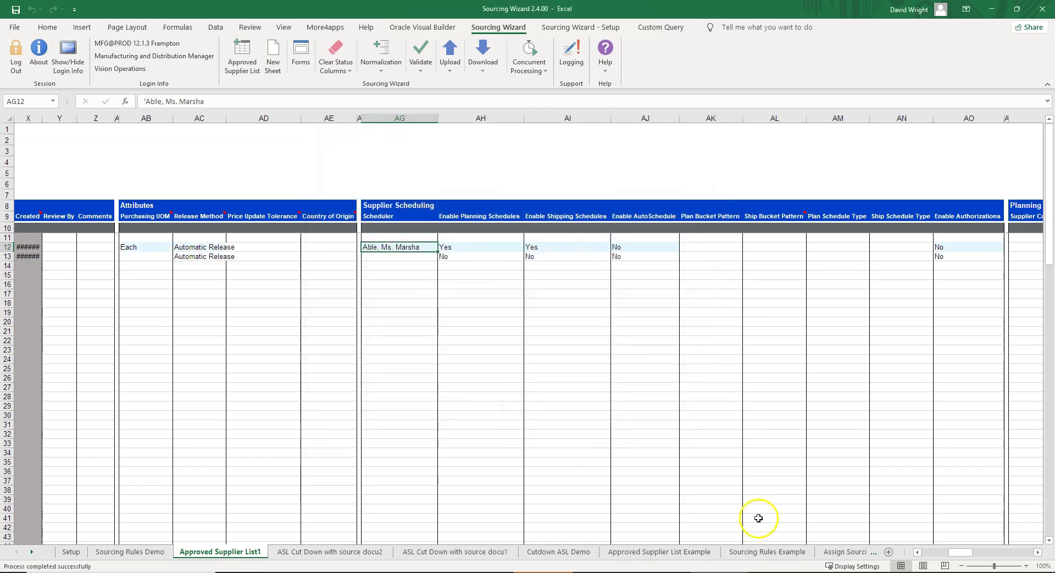
Set the ASL Action in H12 to Update, upload row 12, and close the processing results.
scroll(947, 550, left, 8)
click(384, 247)
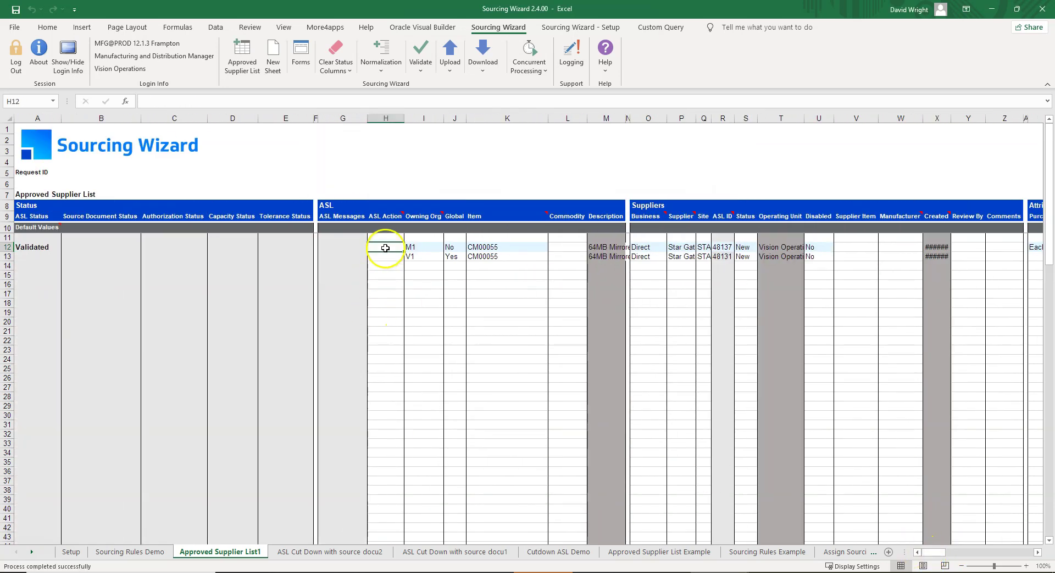
text(Update)
key(Return)
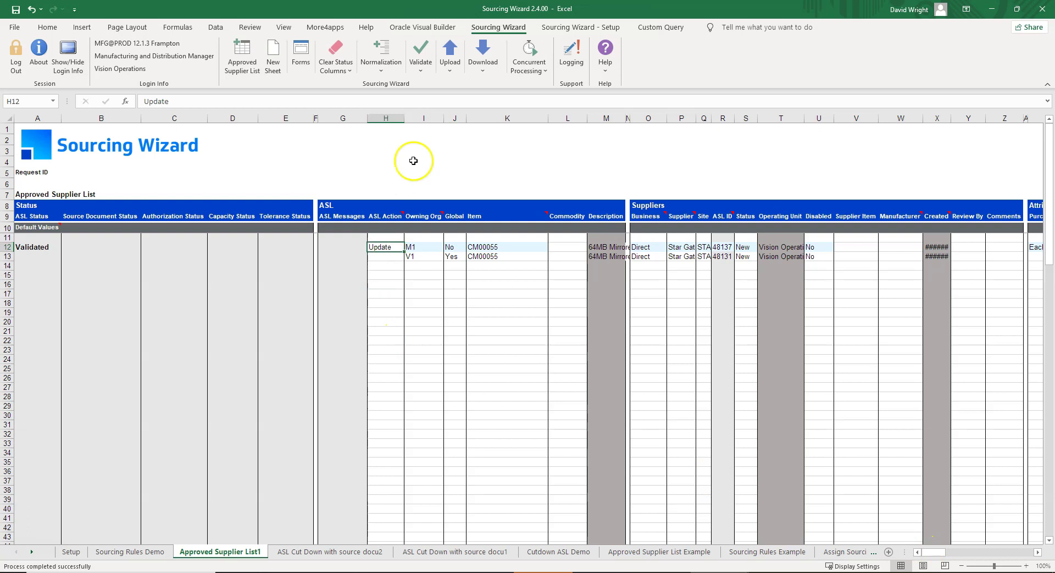
click(450, 70)
click(450, 85)
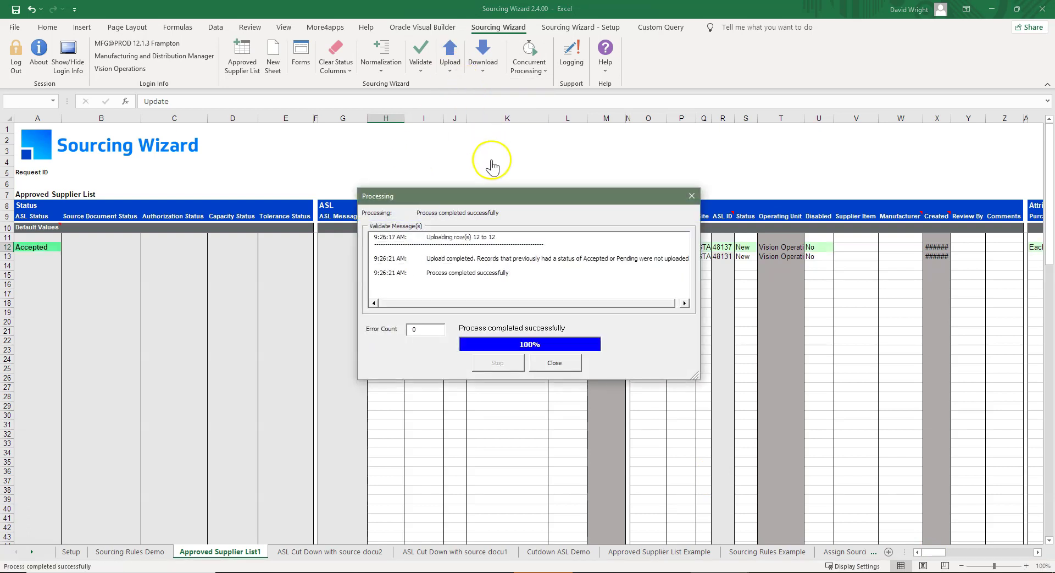
click(554, 362)
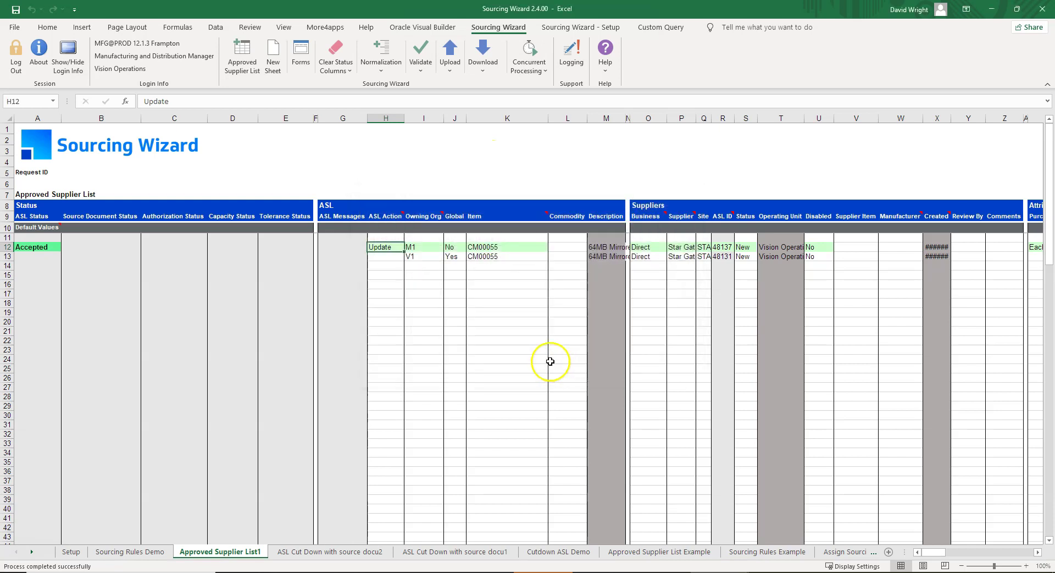
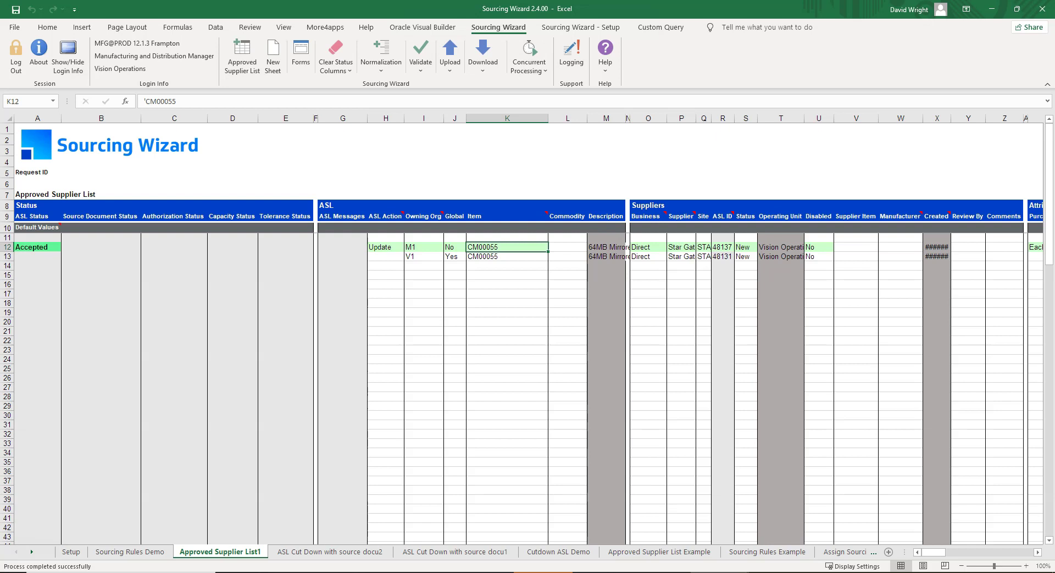
Copy the M1, No and CM00055 values from row 12 to row 17, download using sheet data, and clear the download criteria.
key(ctrl+c)
click(424, 293)
key(ctrl+v)
click(451, 294)
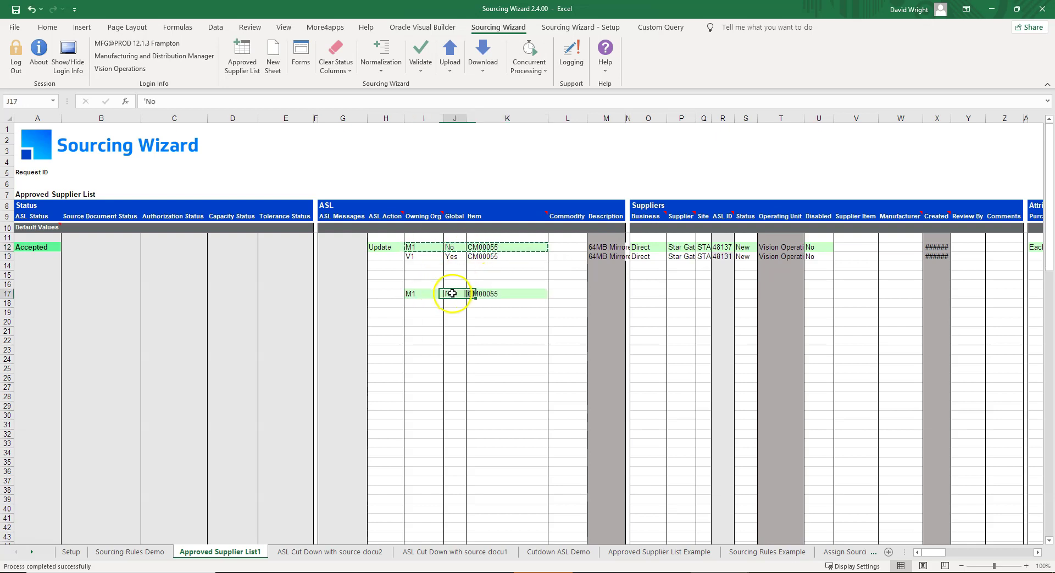
click(484, 72)
click(499, 103)
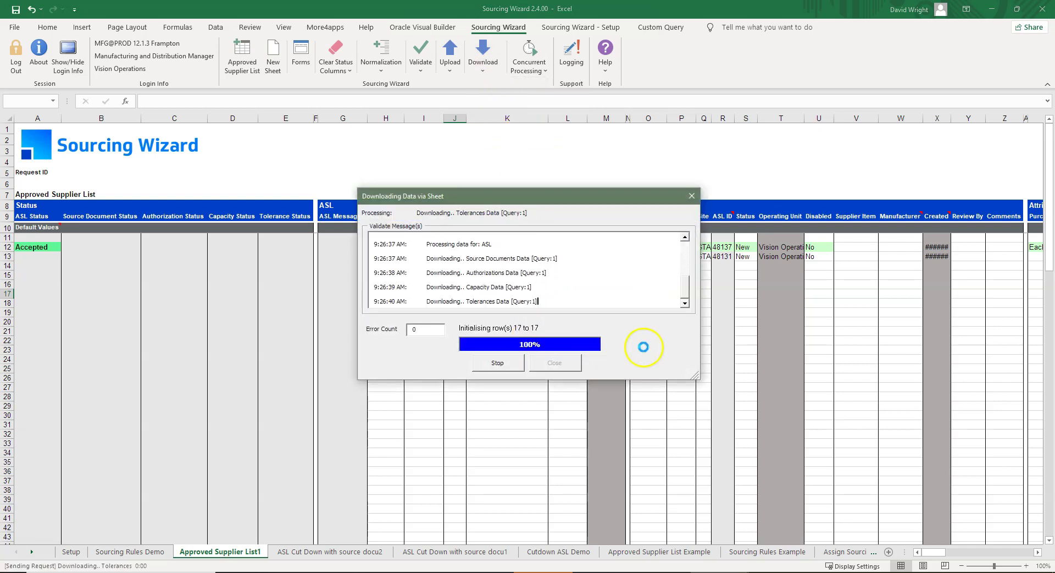
click(525, 331)
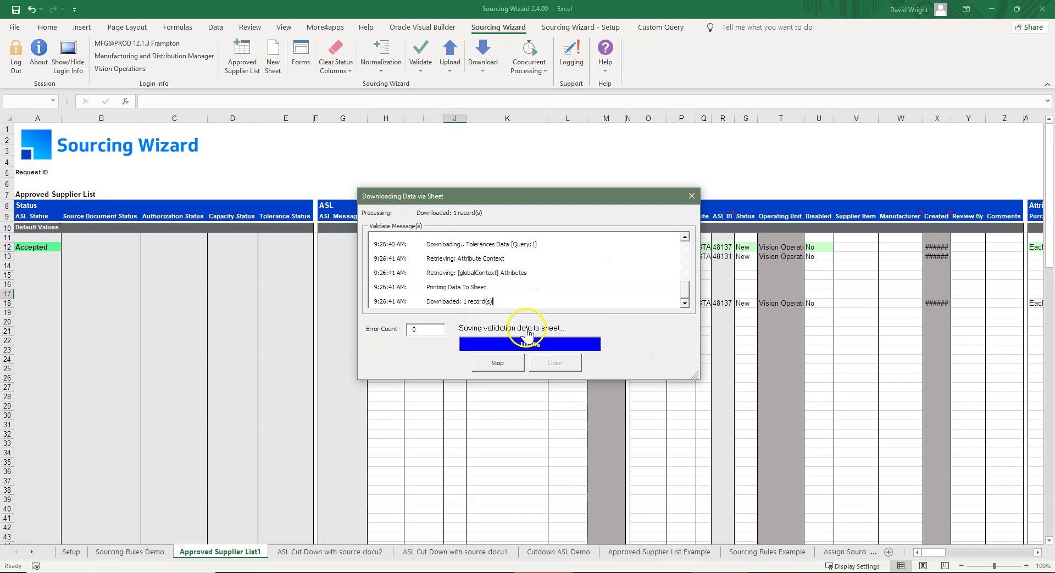
Set row 17's Authorization Action to Create and Authorization Sequence to 1 in BX17 and BY17.
click(1037, 552)
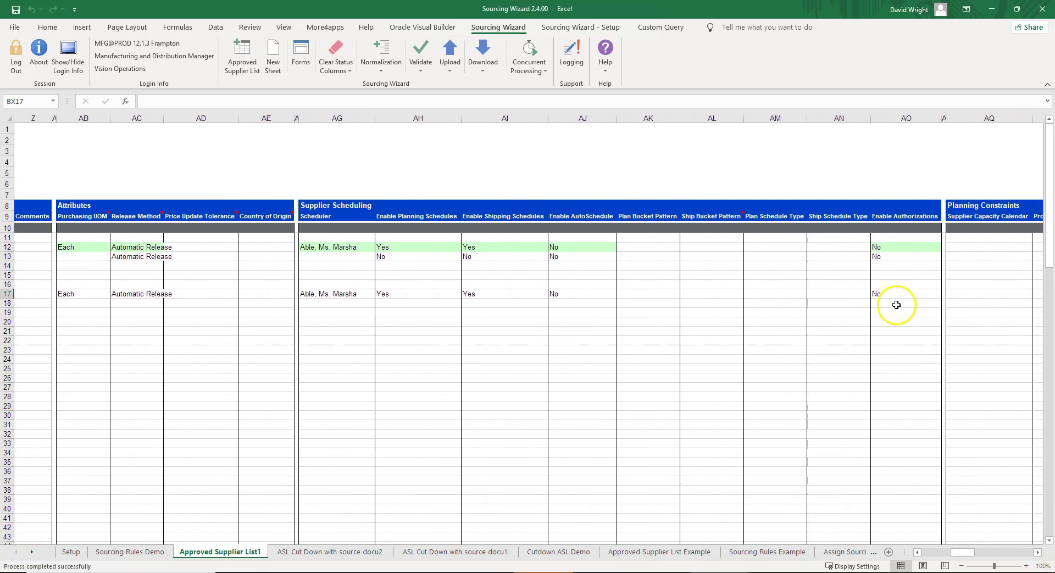
click(900, 294)
key(Tab)
drag(959, 552, 1002, 553)
click(805, 265)
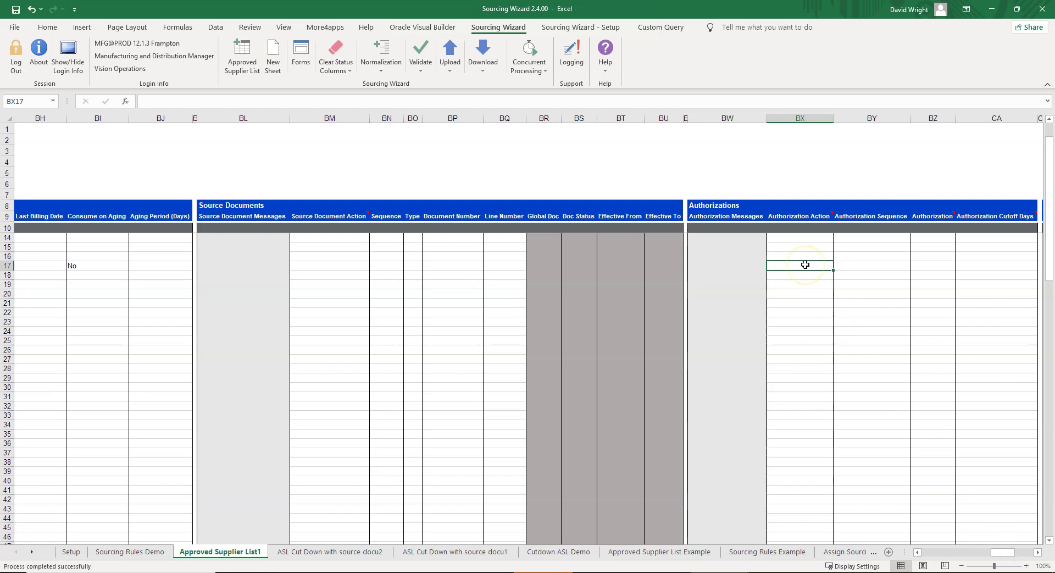
key(Tab)
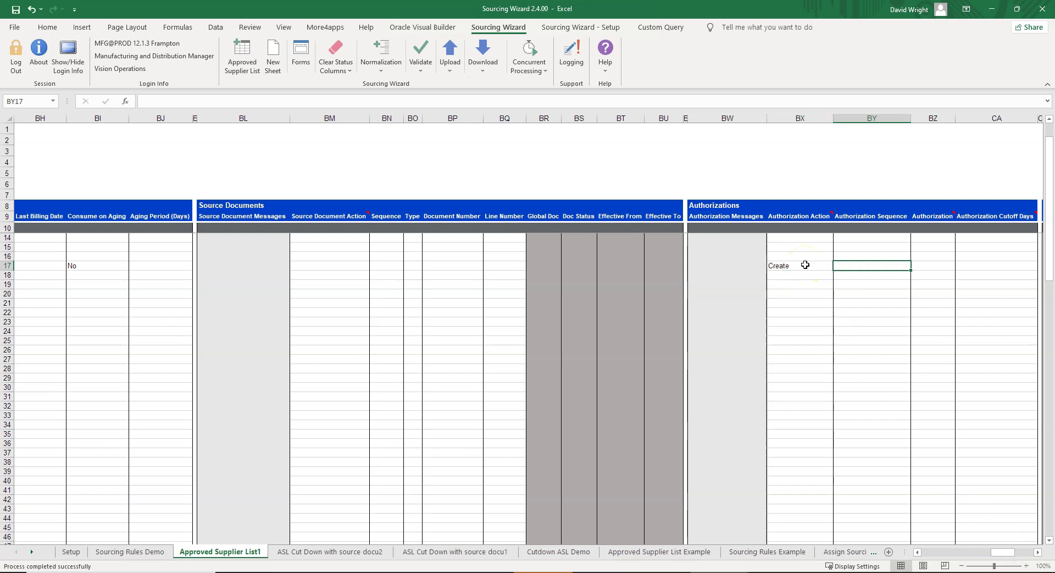
text(1)
key(Tab)
In row 17's authorizations form, set Authorization to Finished Goods and Authorization Cutoff Days to 10, and accept the form.
click(805, 265)
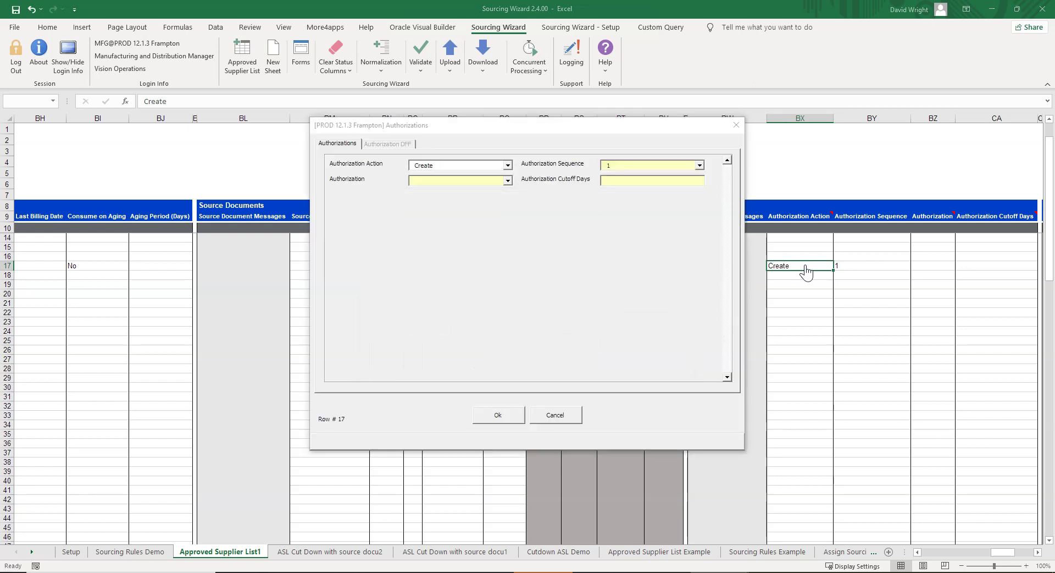
click(508, 181)
click(483, 191)
click(623, 179)
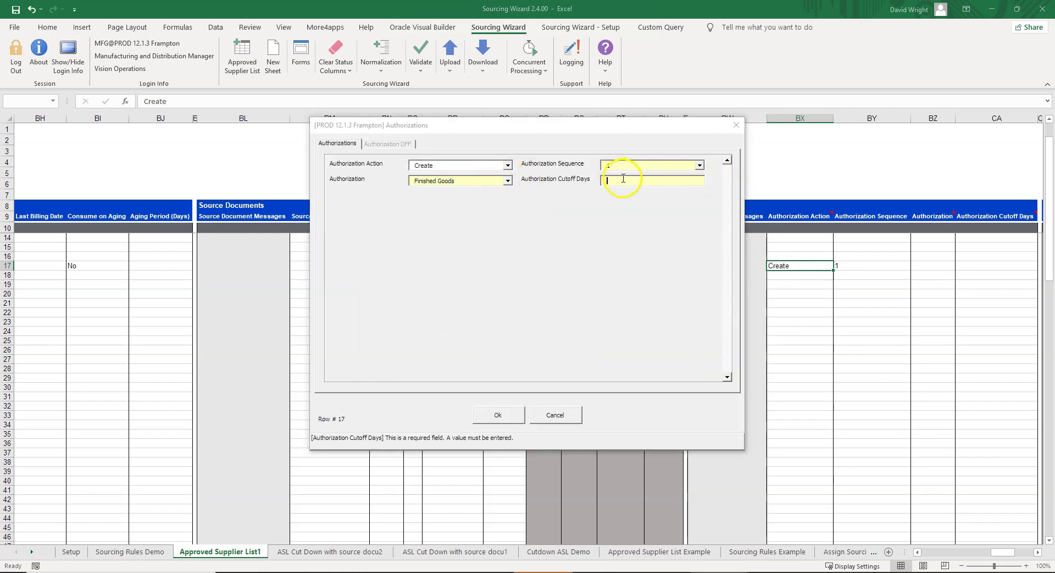
click(496, 415)
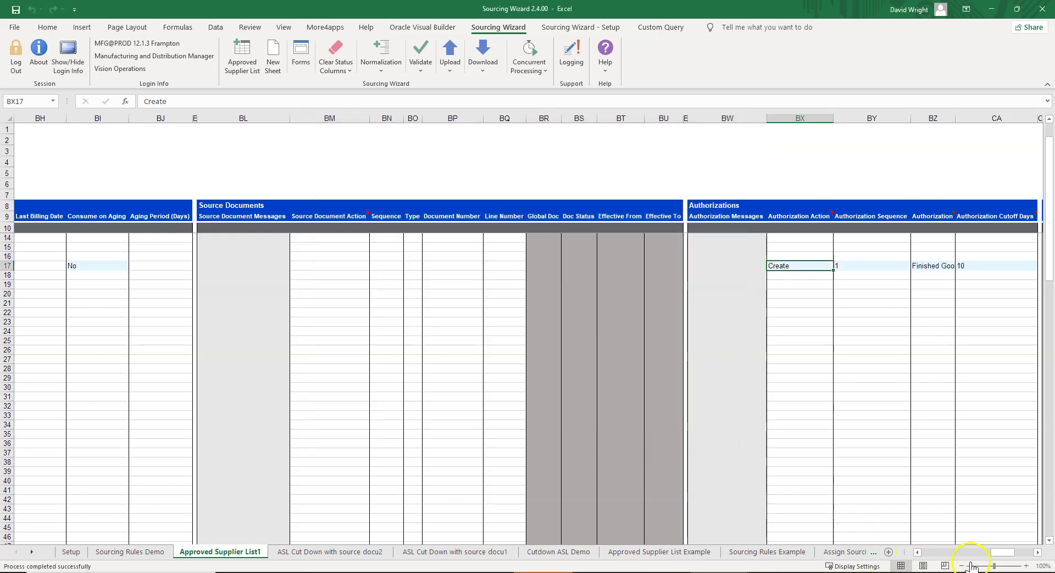
Set the ASL Action in H17 to Update, upload row 17, and close the processing results.
click(381, 266)
text(Upd)
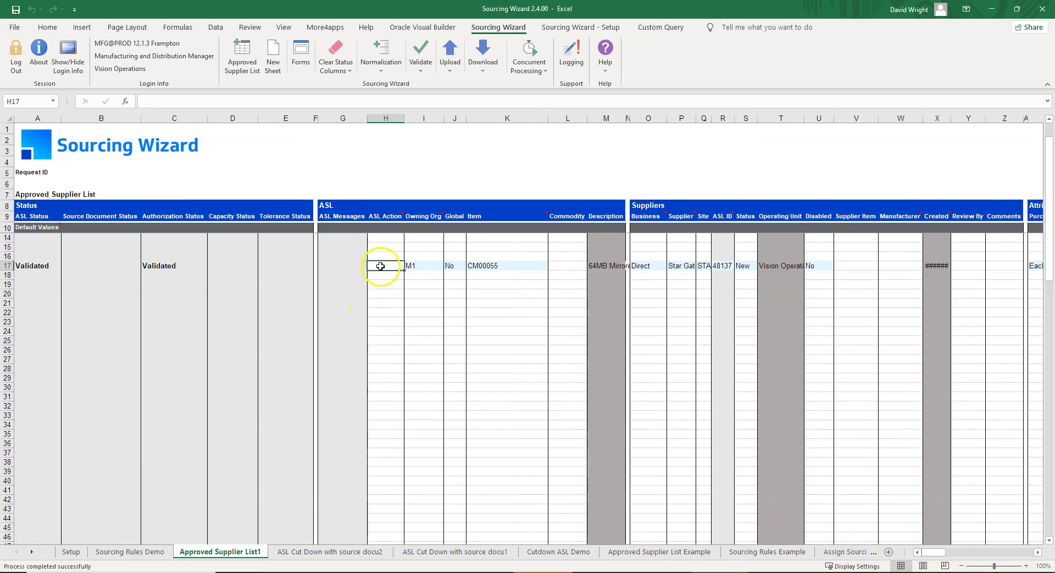
text(ate)
key(ctrl+Return)
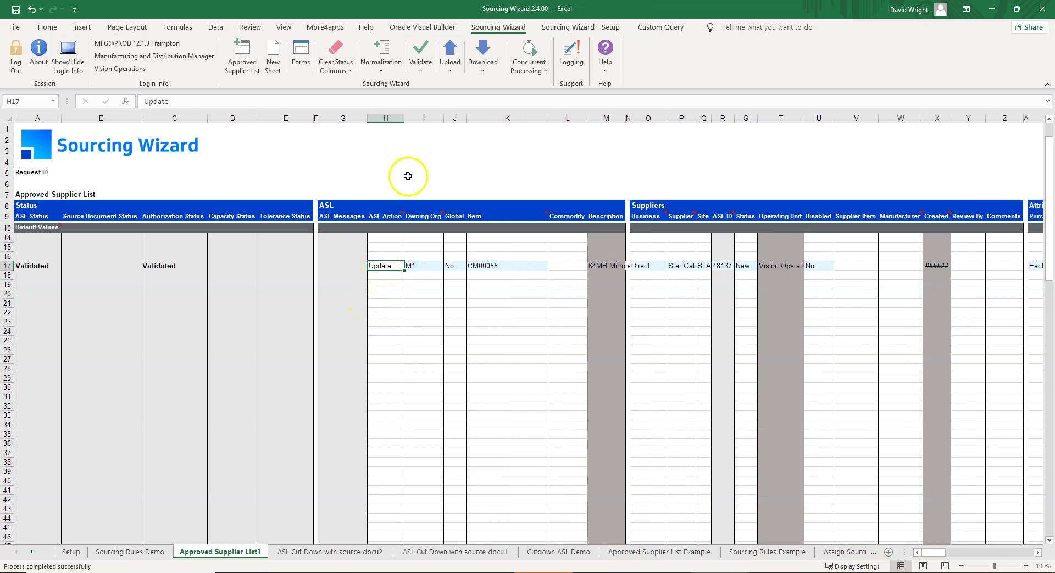
click(450, 65)
click(471, 90)
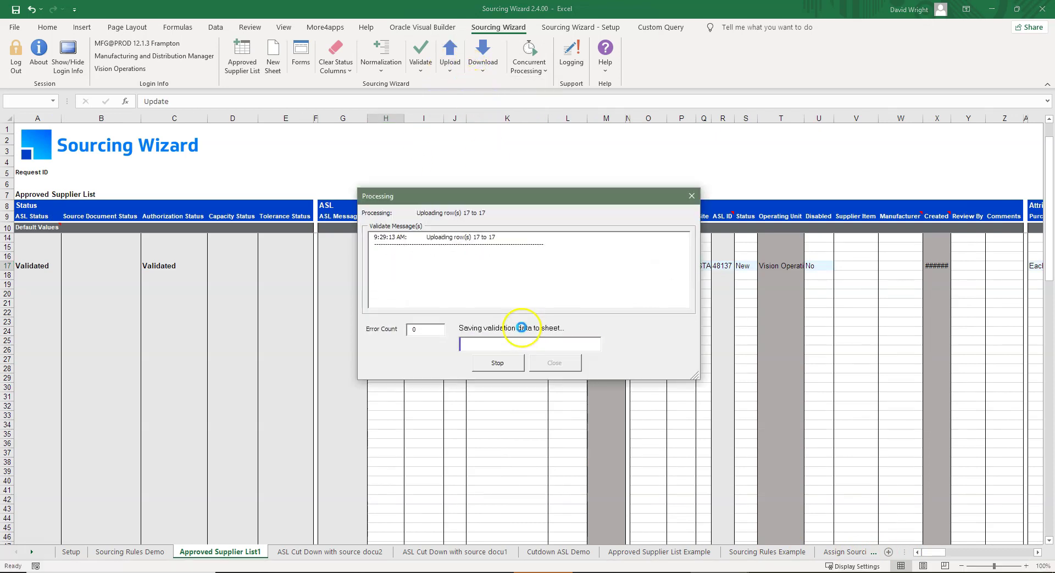
click(555, 364)
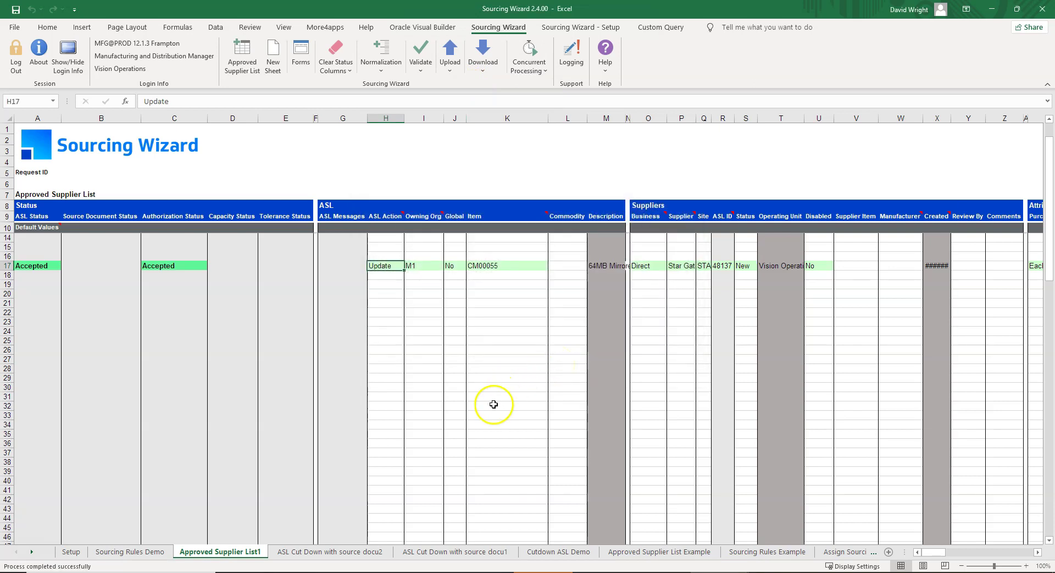
Copy the Global and Item values from J13:K13 to J21, download using sheet data, and clear the download criteria.
drag(452, 256, 478, 256)
key(ctrl+c)
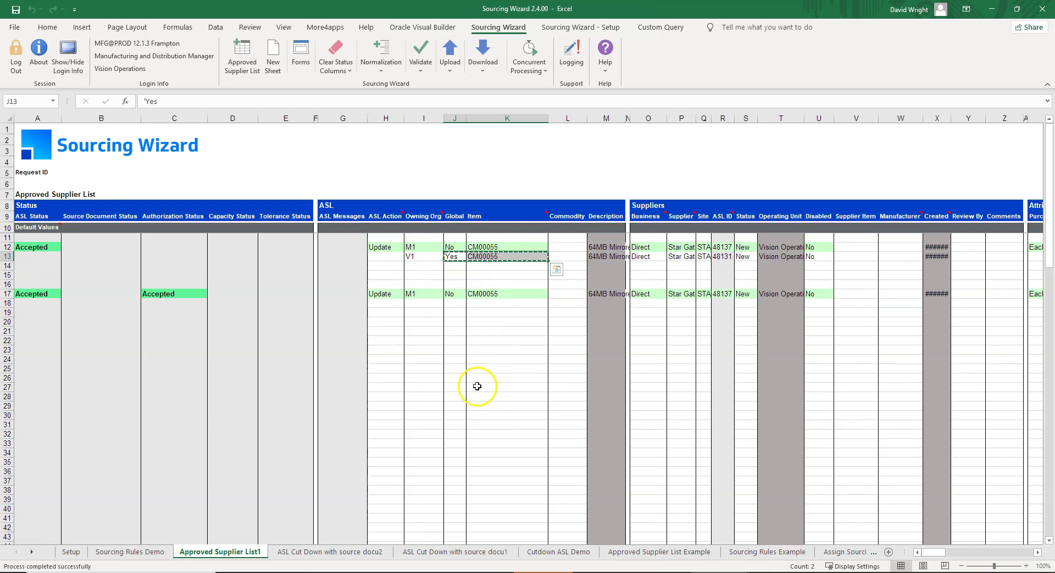
click(449, 330)
key(ctrl+v)
click(481, 71)
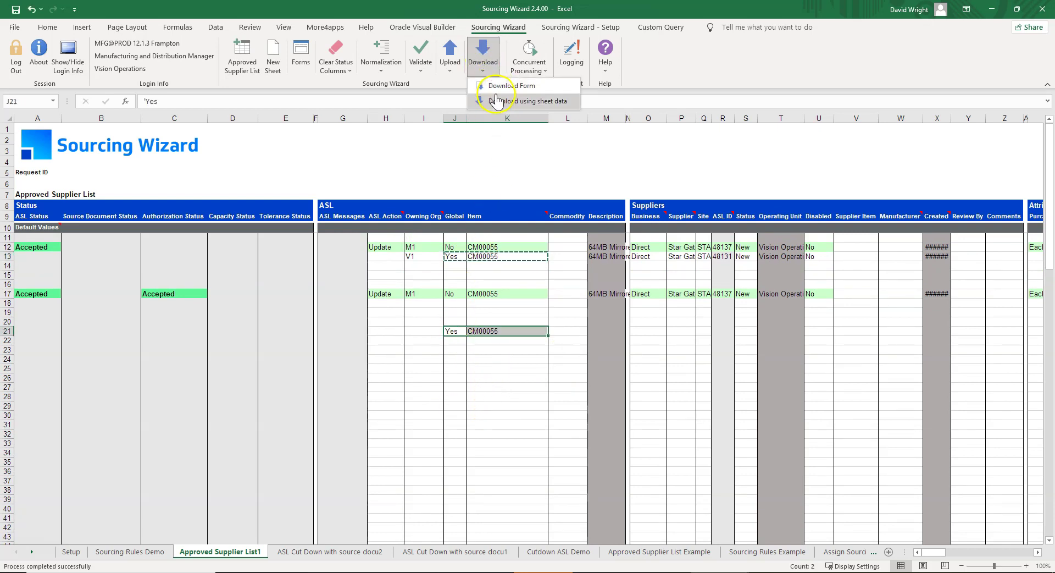
click(493, 99)
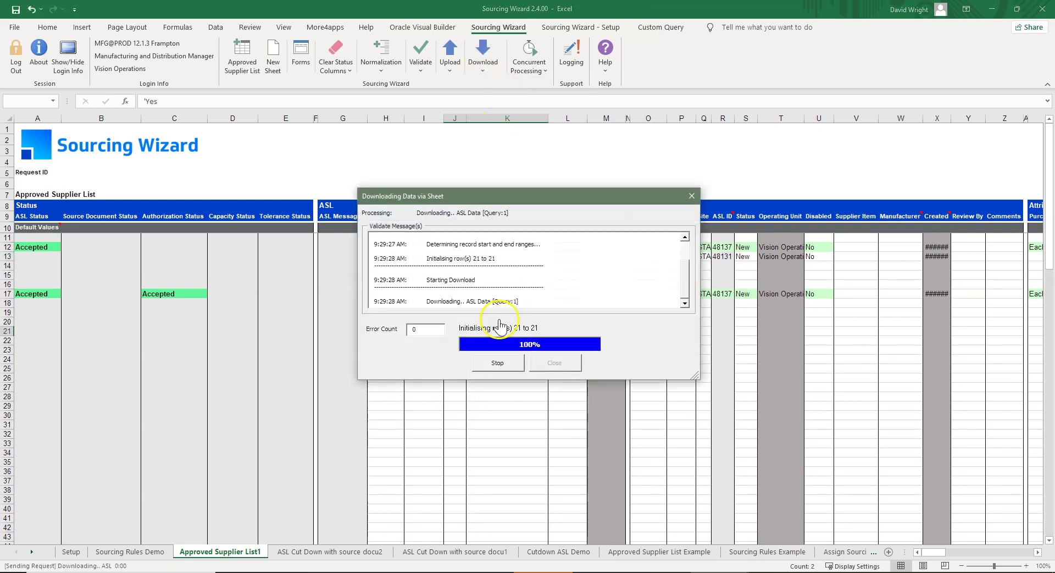
click(510, 333)
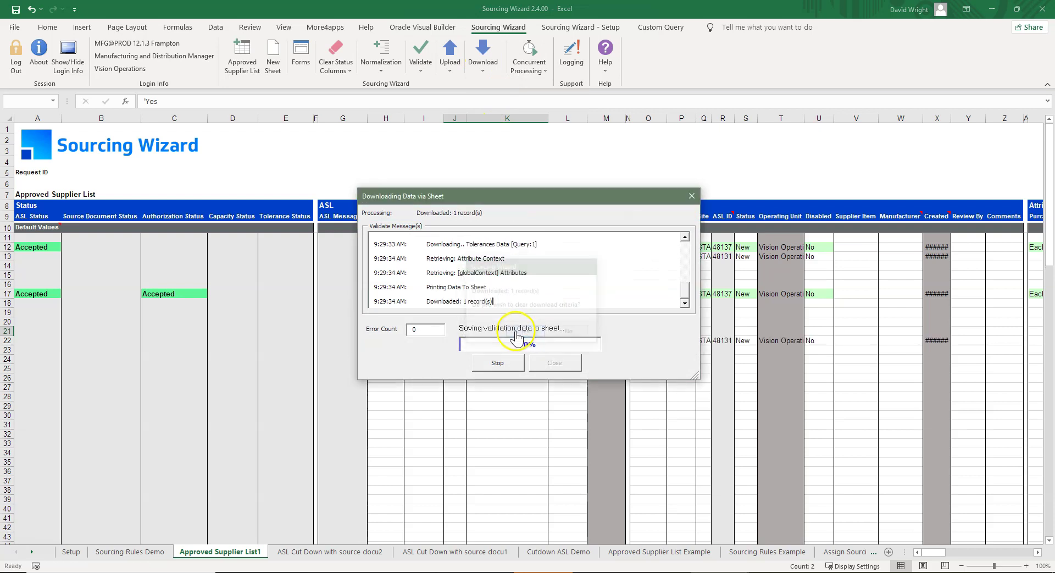
In row 21's Capacity section, set the action to Create, From Date 12-12-2021, To Date 12-12-2022 and Capacity per Day 100.
drag(929, 553, 1014, 559)
click(615, 330)
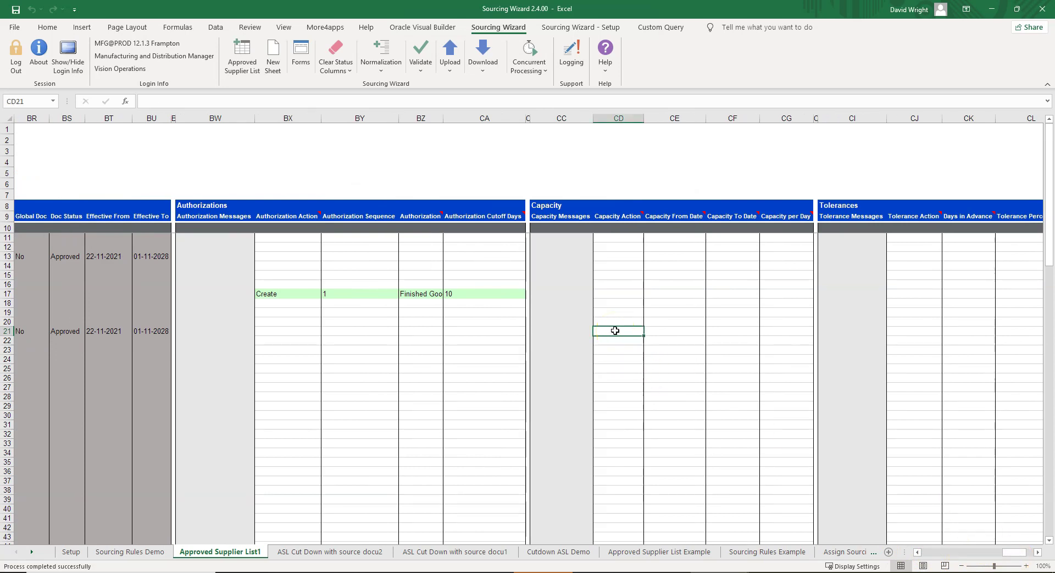
text(Create)
key(Tab)
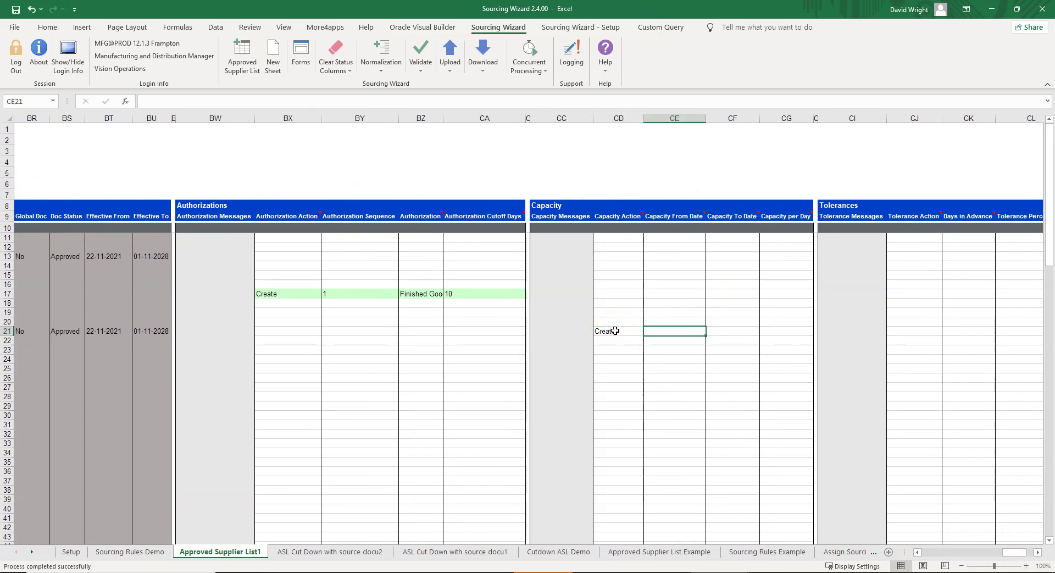
text(12/12)
key(Tab)
text(12/12/22)
key(Tab)
text(100)
key(Tab)
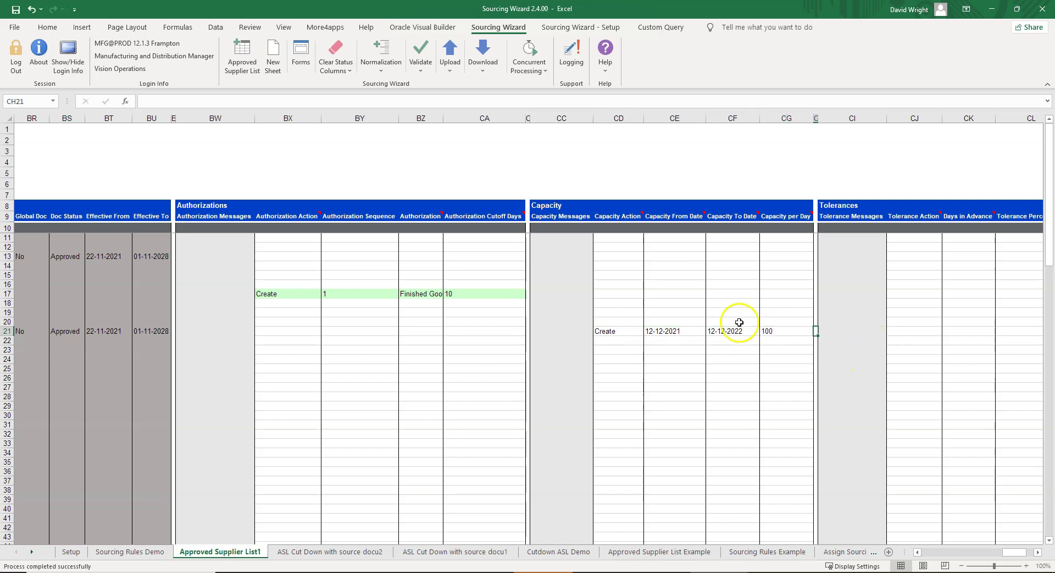
Set the ASL Action in H21 to Update, upload row 21, and close the processing results.
key(Home)
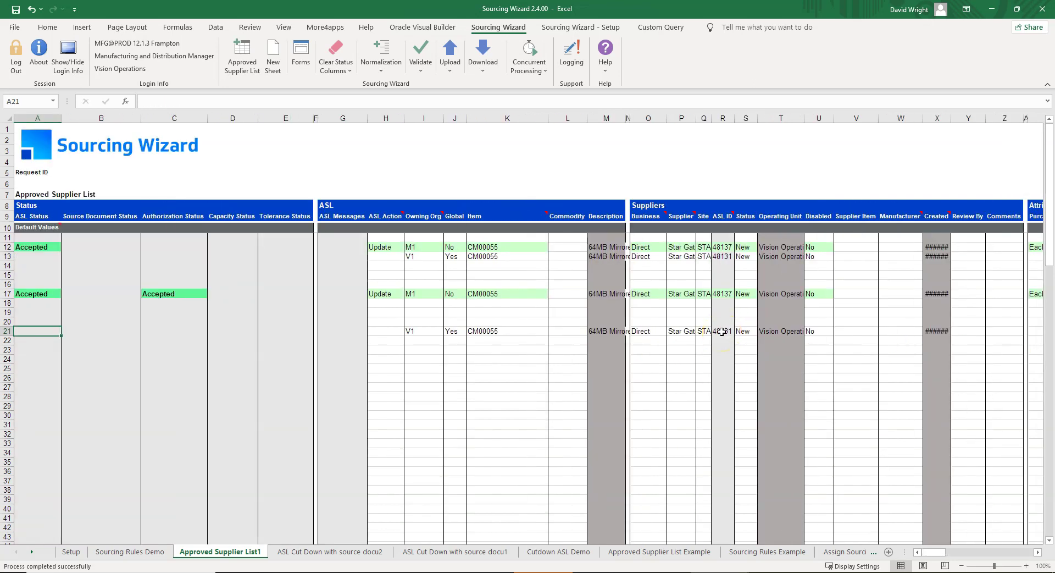
click(396, 331)
text(Update)
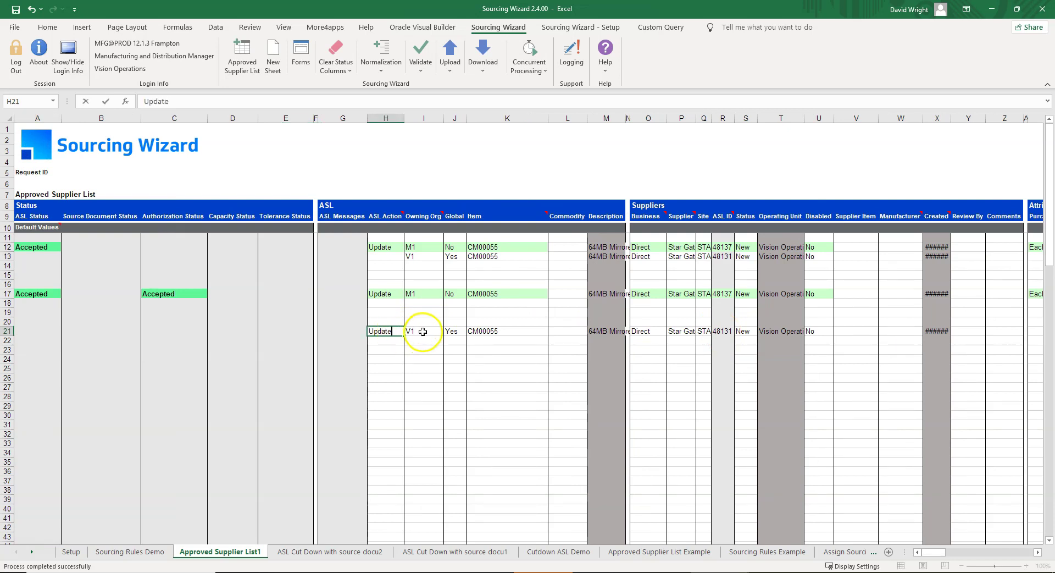
click(423, 331)
click(450, 63)
click(471, 111)
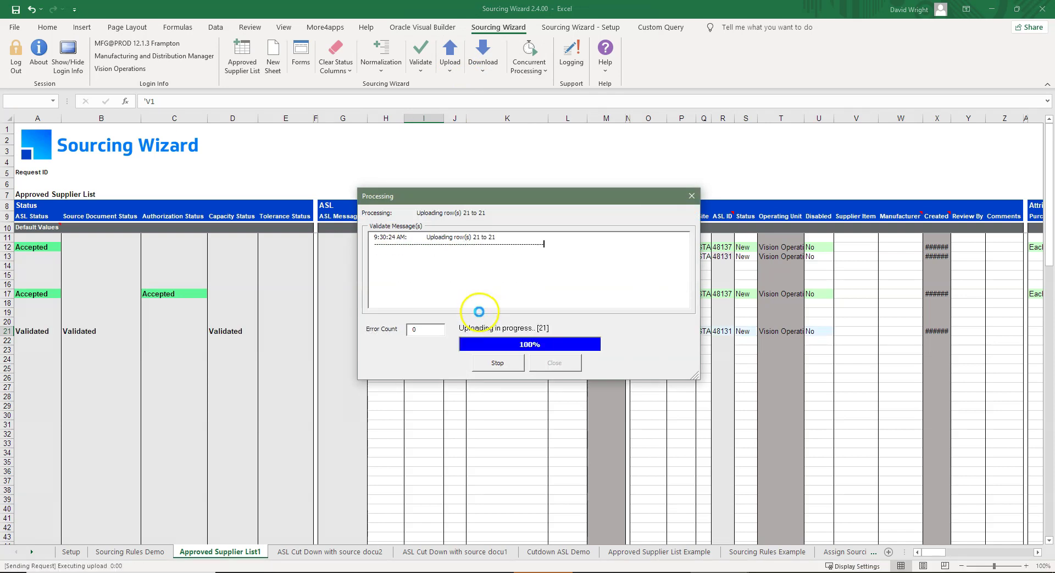
click(554, 362)
Copy the Owning Org, Global and Item values from I21:K21 to I24, and change the item in K24 to CM00056.
click(427, 334)
drag(424, 330, 479, 331)
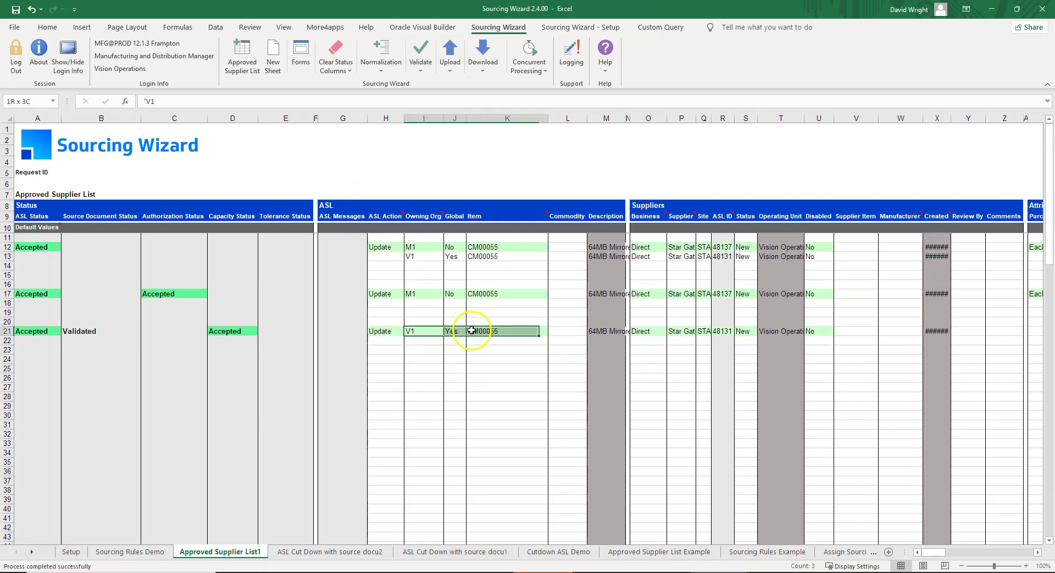
key(ctrl+c)
click(418, 359)
key(ctrl+v)
click(491, 361)
click(188, 102)
key(BackSpace)
text(6)
key(Return)
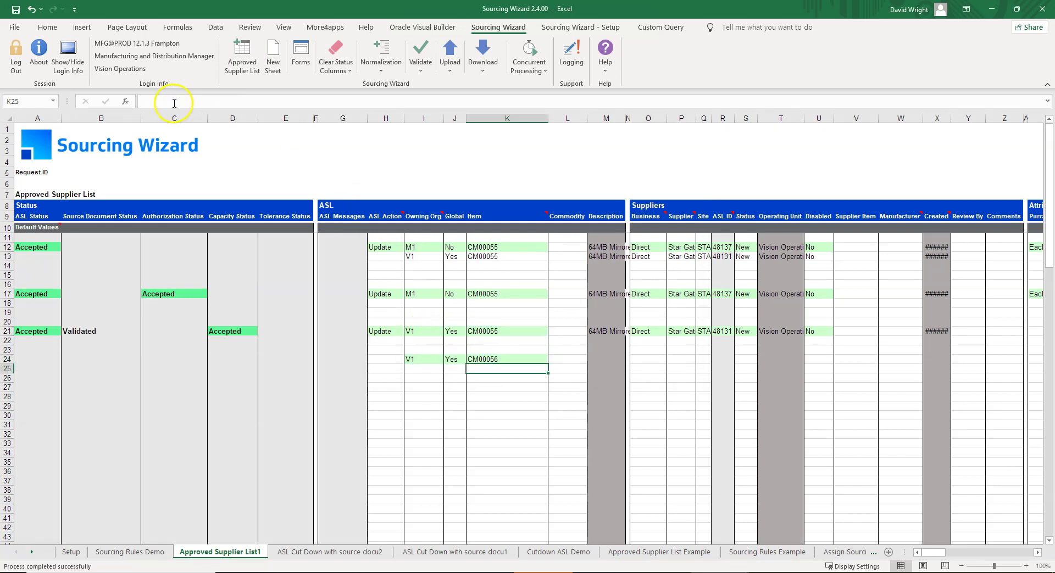
Download the supplier list entry for row 24 using sheet data, and clear the download criteria.
click(421, 356)
click(483, 55)
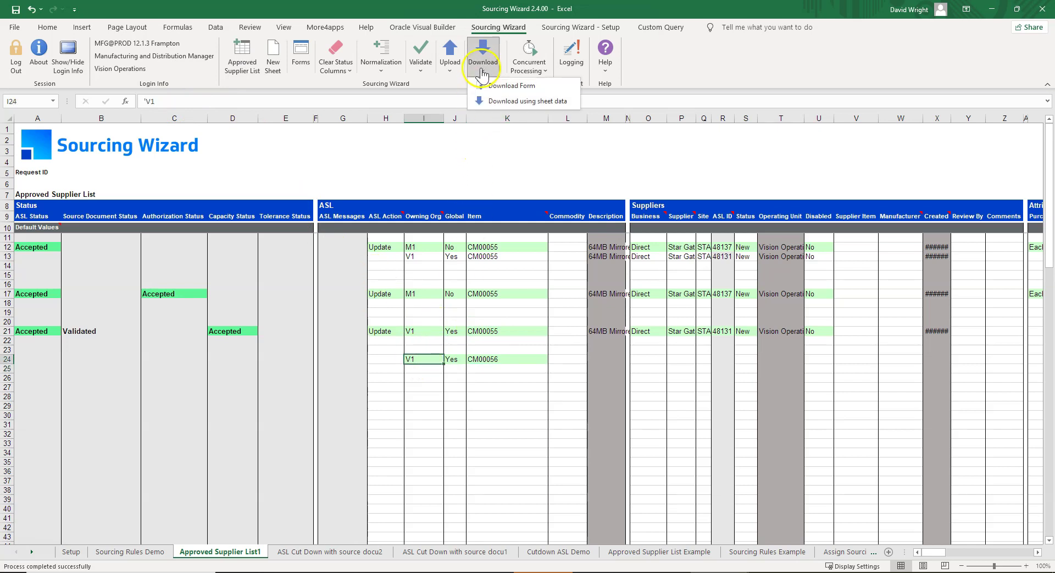
click(504, 103)
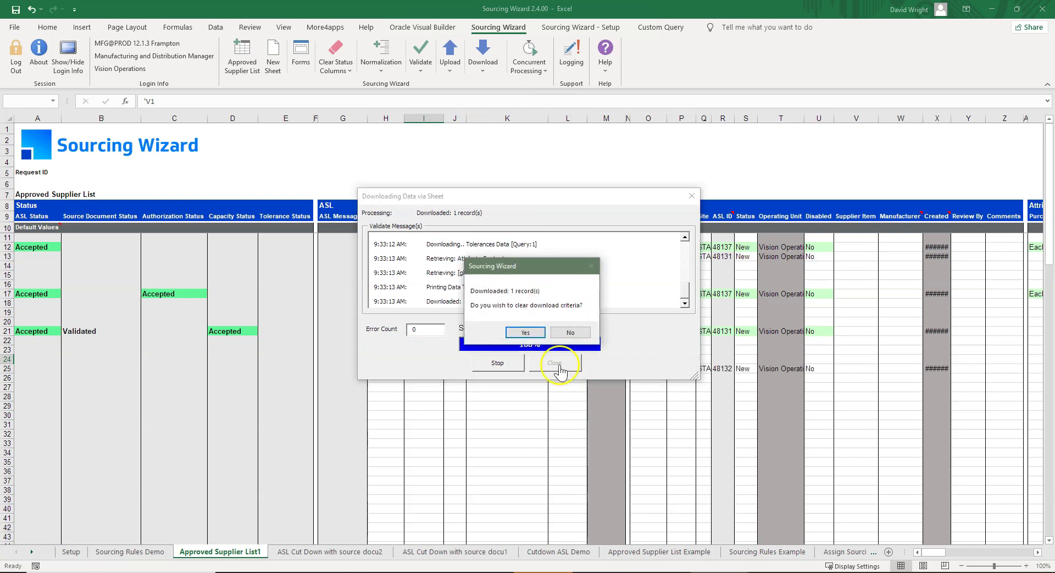
click(536, 332)
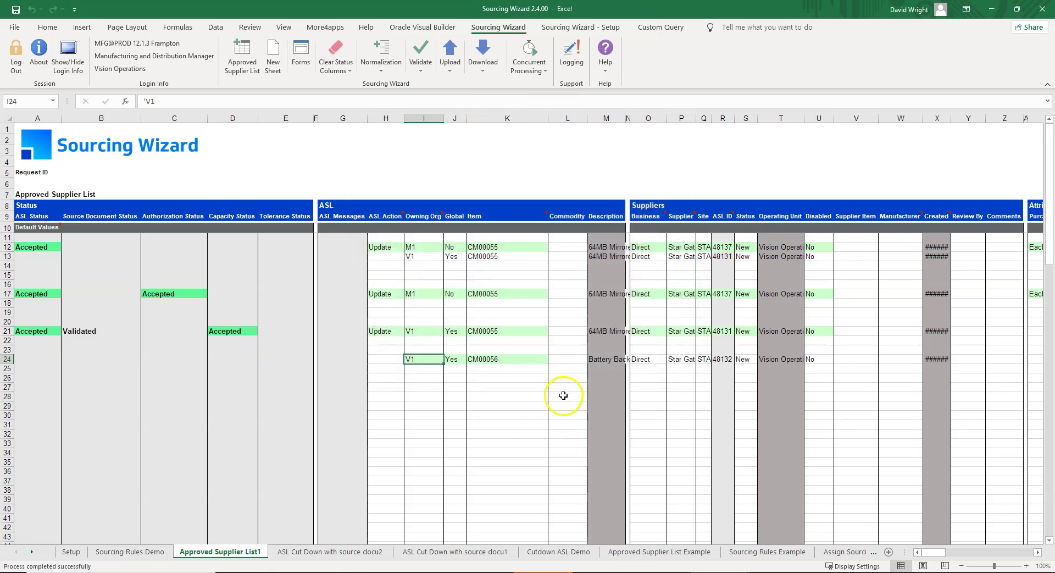
Set the ASL Action in H24 to Update.
click(389, 359)
text(Update)
key(Tab)
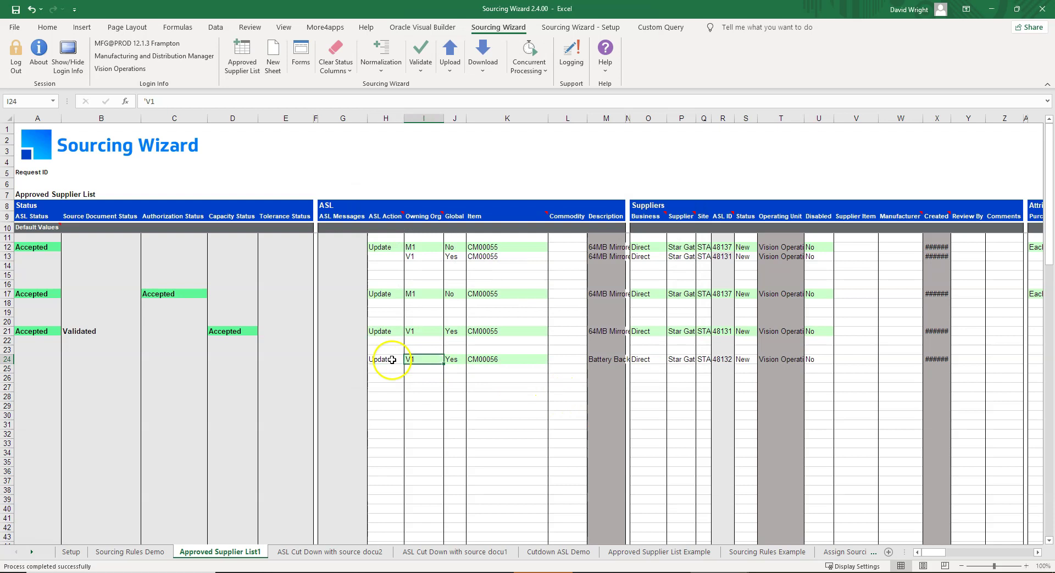
Copy the capacity values from CD21:CG21 to row 24, starting at CD24.
drag(932, 556, 1015, 541)
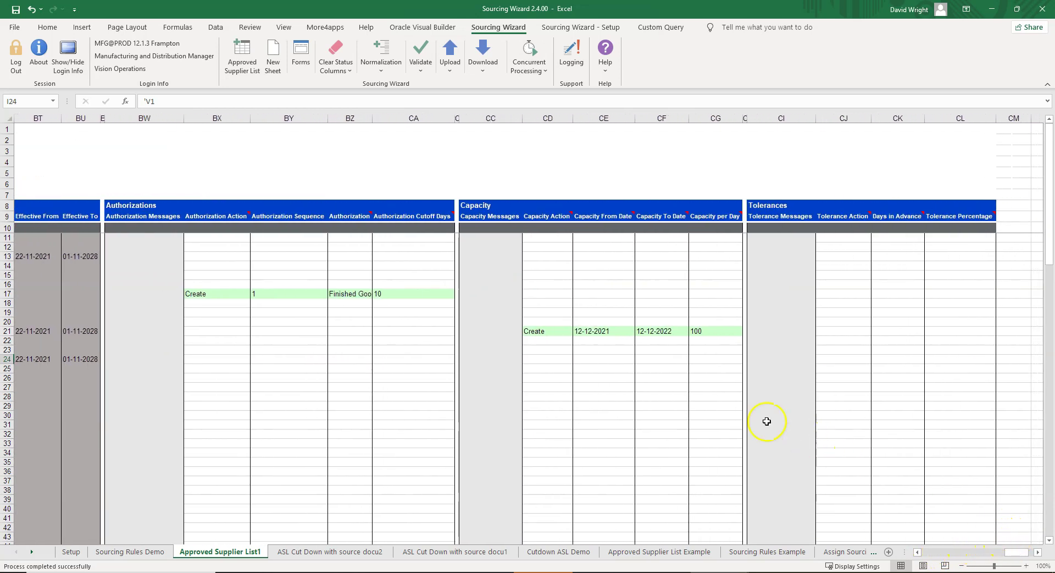
drag(545, 332, 714, 331)
key(ctrl+c)
click(543, 357)
key(ctrl+v)
In row 24's Tolerances section, set the action to Create, Days in Advance to 5 and Tolerance Percentage to 10.
click(834, 359)
text(Create)
key(Tab)
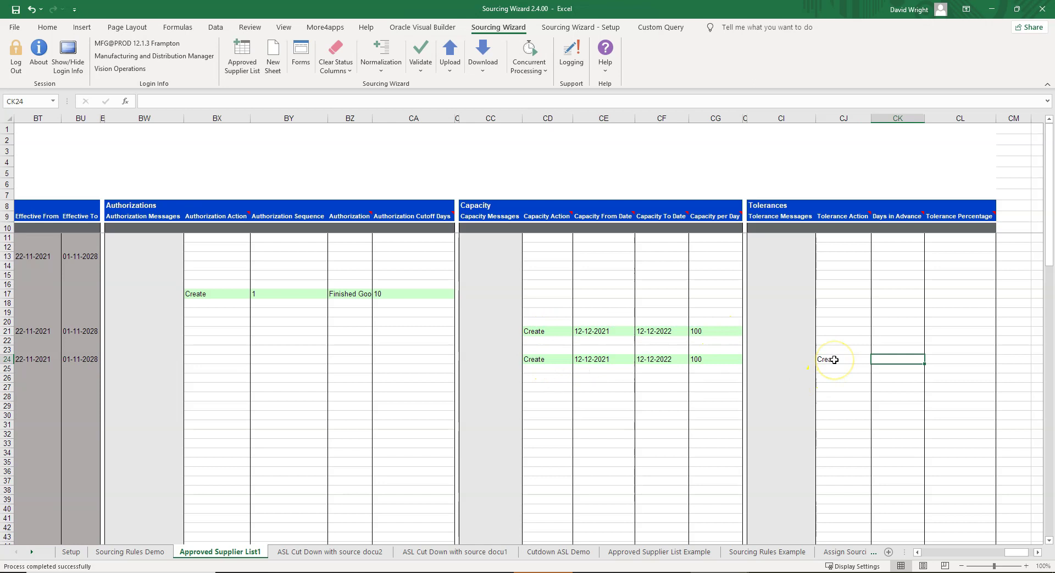
text(5)
key(Tab)
click(835, 360)
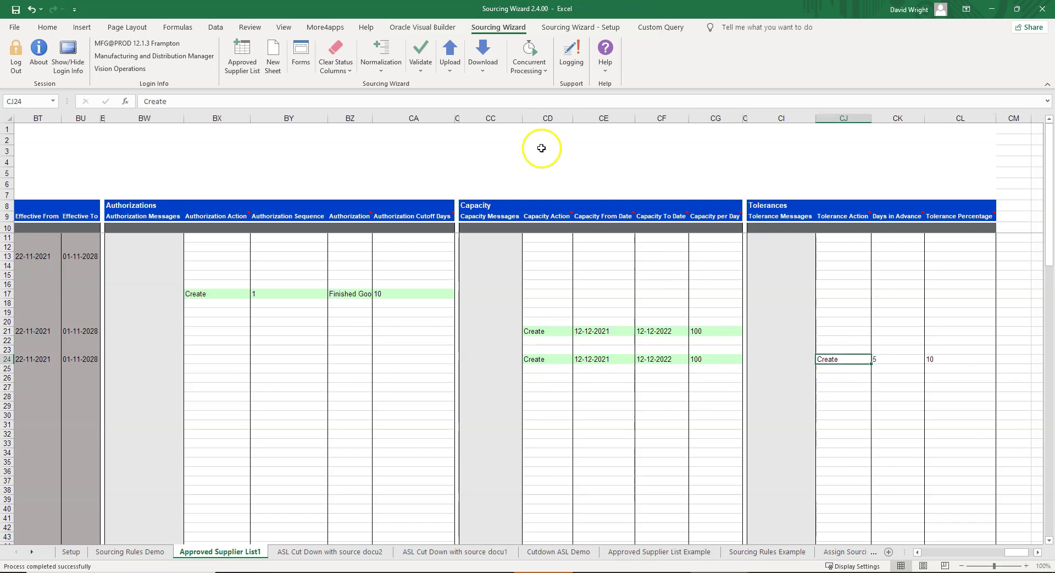
Upload the selected row 24 and close the processing results.
click(458, 76)
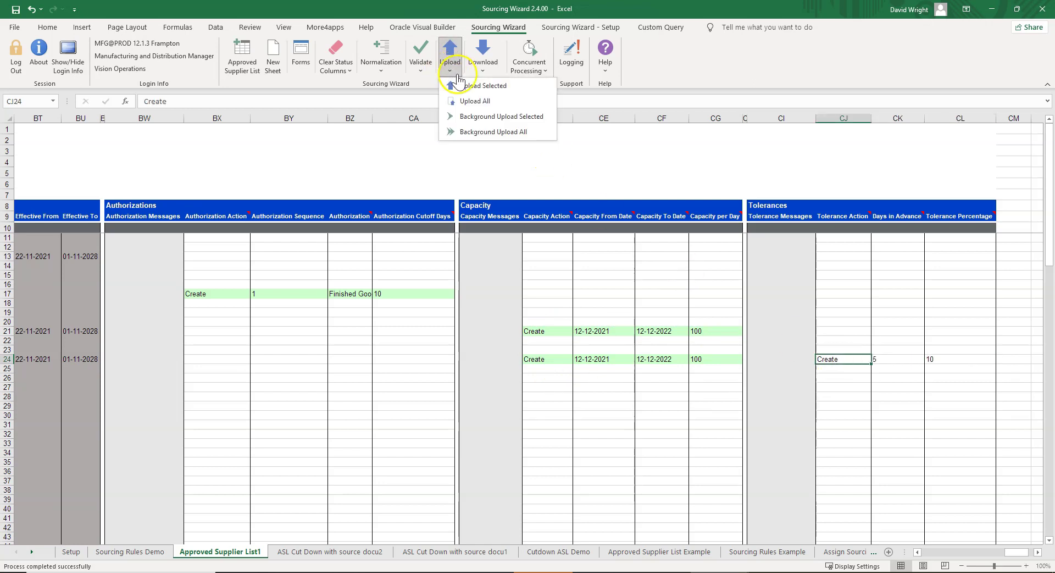
click(473, 85)
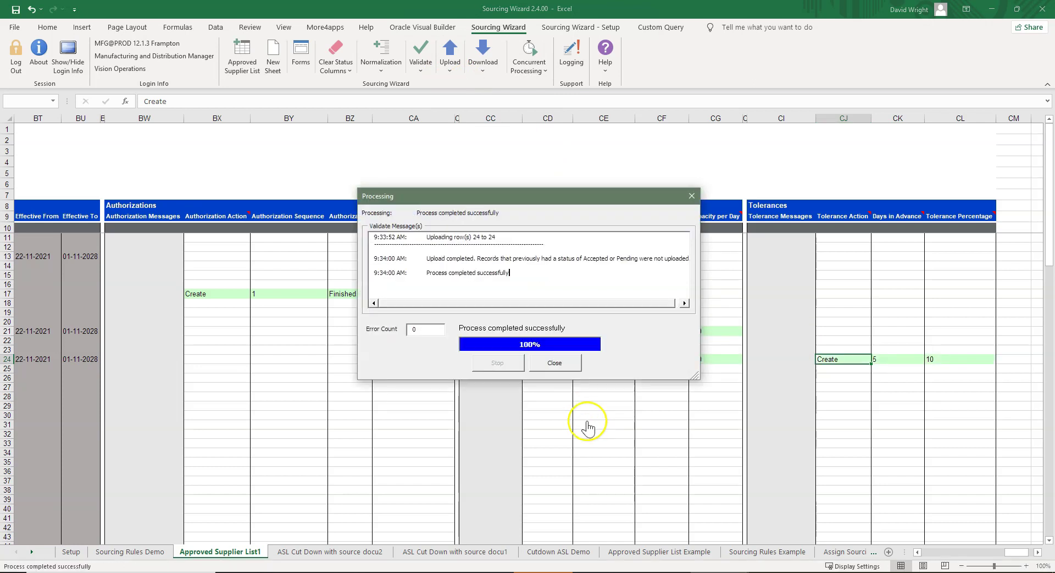
click(555, 363)
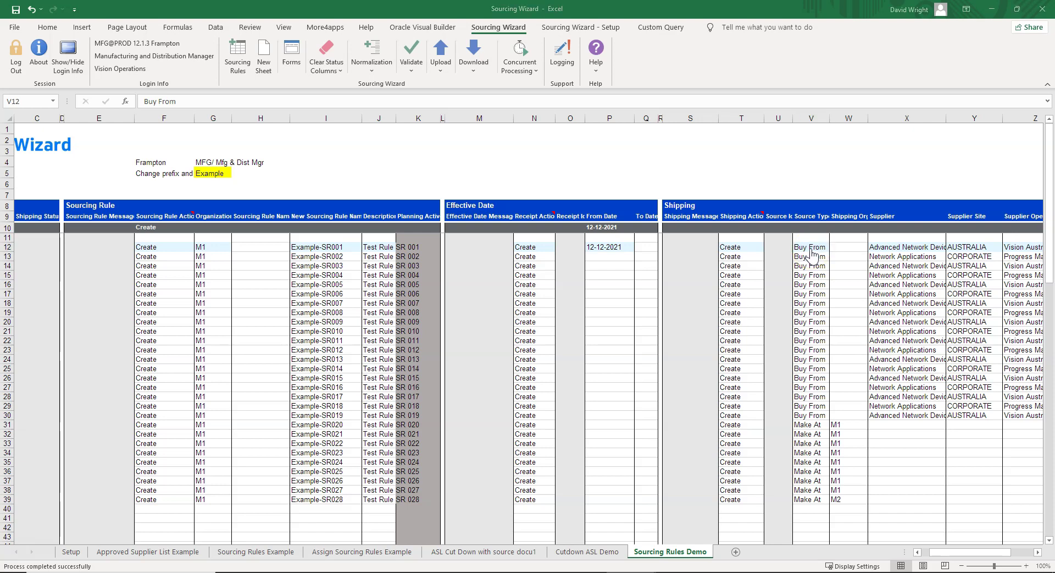
On the Sourcing Rules Demo sheet, upload the selected sourcing rules in rows 12 to 39 and close the processing results.
click(926, 551)
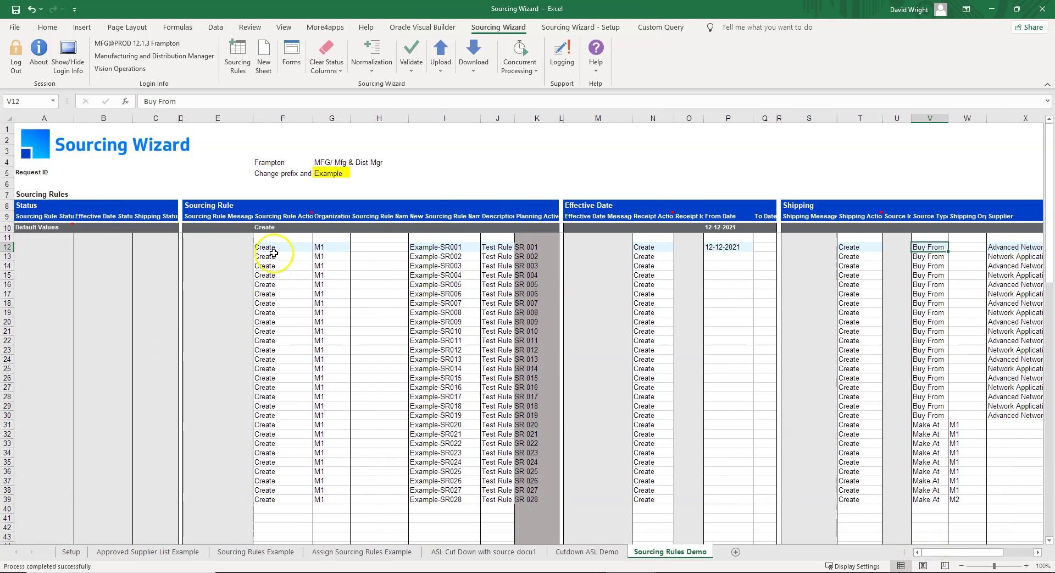
drag(273, 250, 266, 497)
click(441, 58)
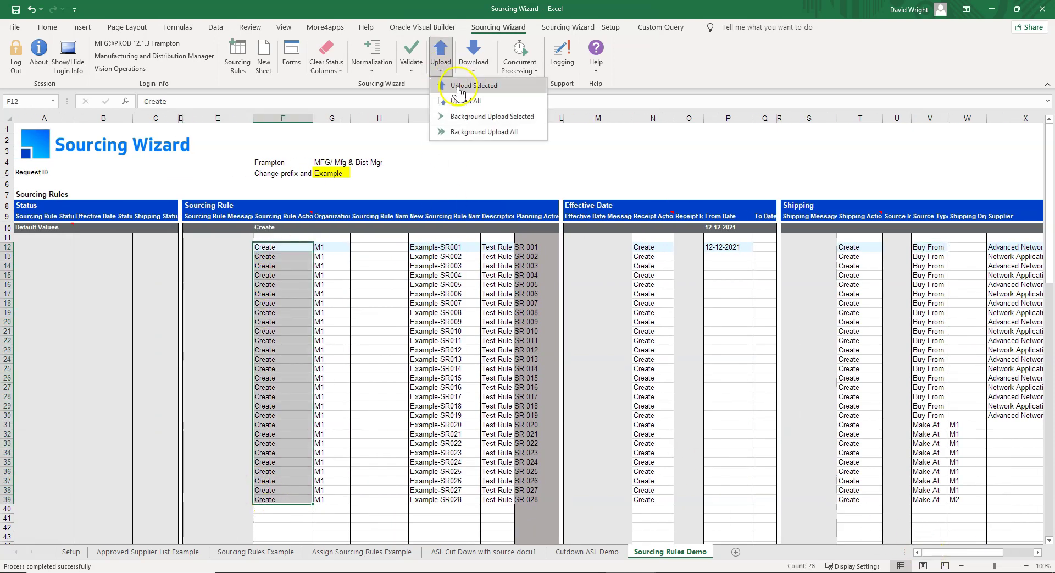
click(459, 87)
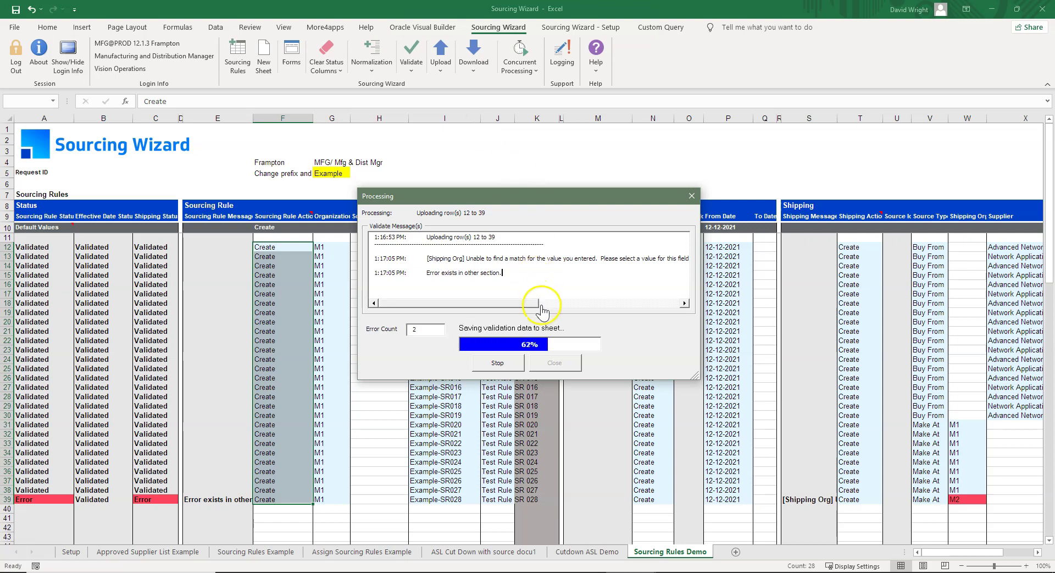
click(555, 363)
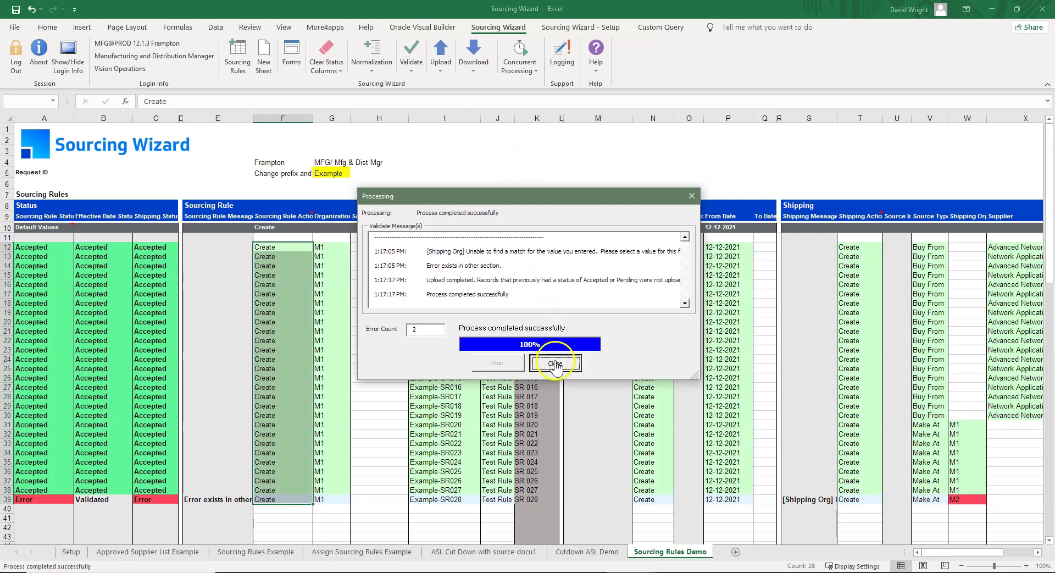
Check row 39's error messages, set Shipping Org to M1 in its Shipping form, and accept the form.
click(230, 502)
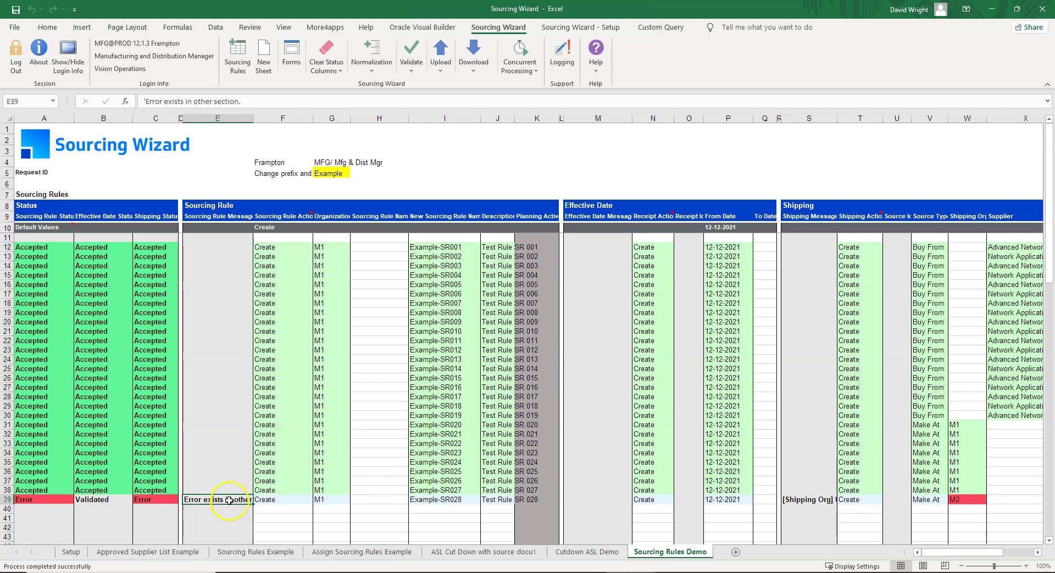
click(792, 499)
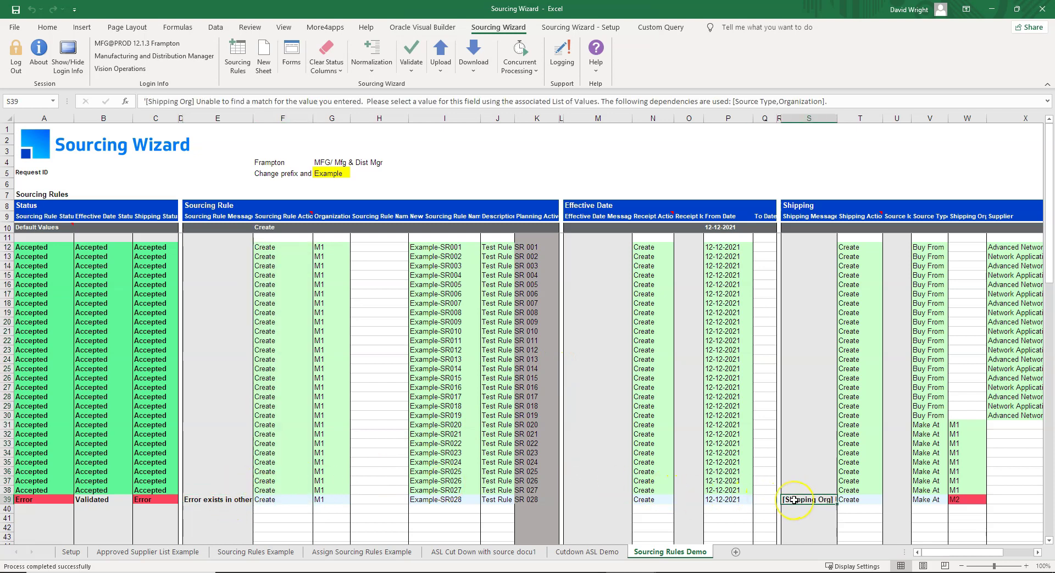
click(931, 498)
double_click(932, 499)
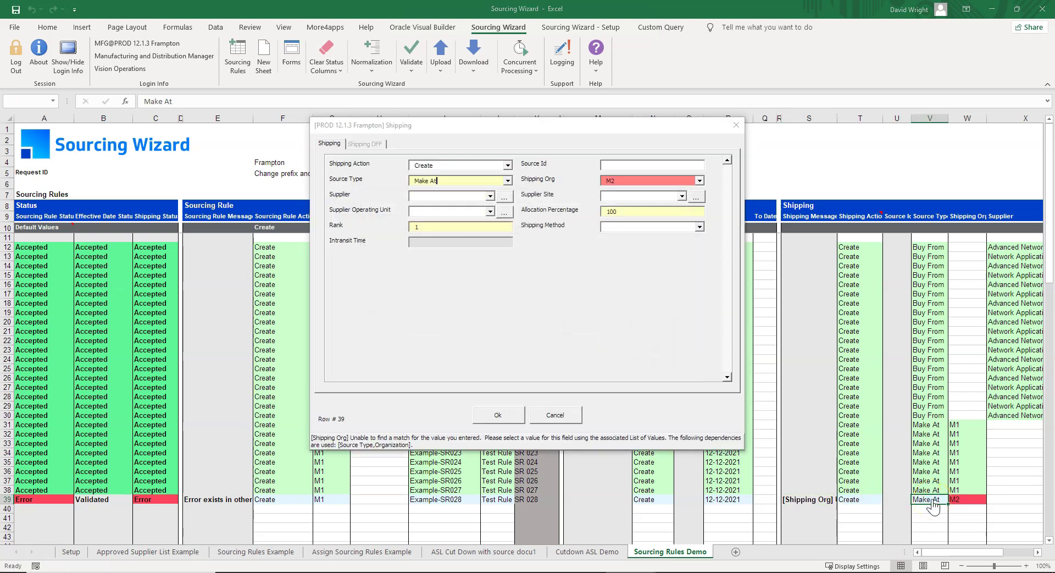
click(698, 180)
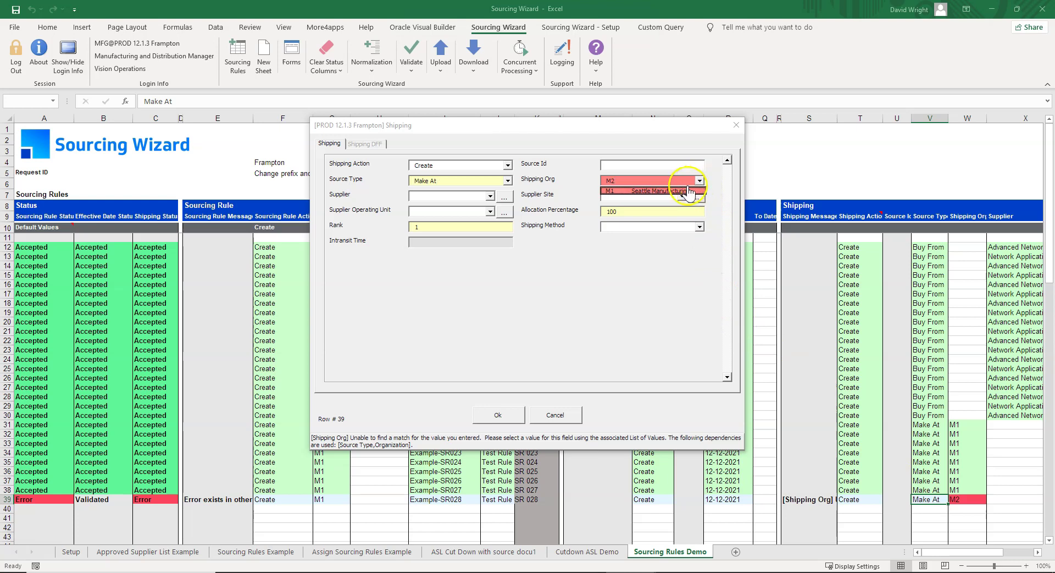
click(683, 190)
click(505, 416)
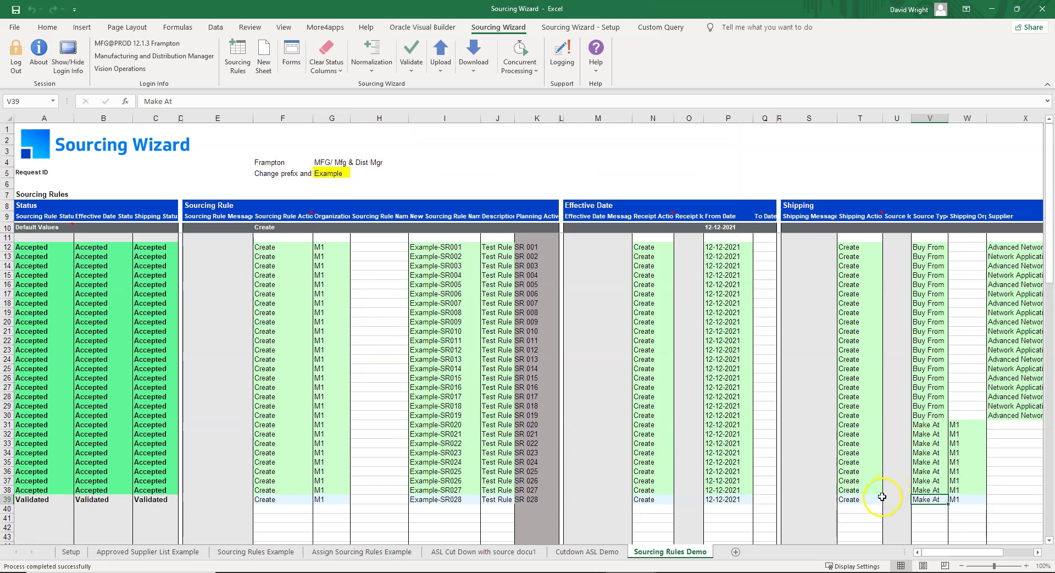
Upload the corrected row 39 and close the processing results.
click(473, 69)
click(463, 84)
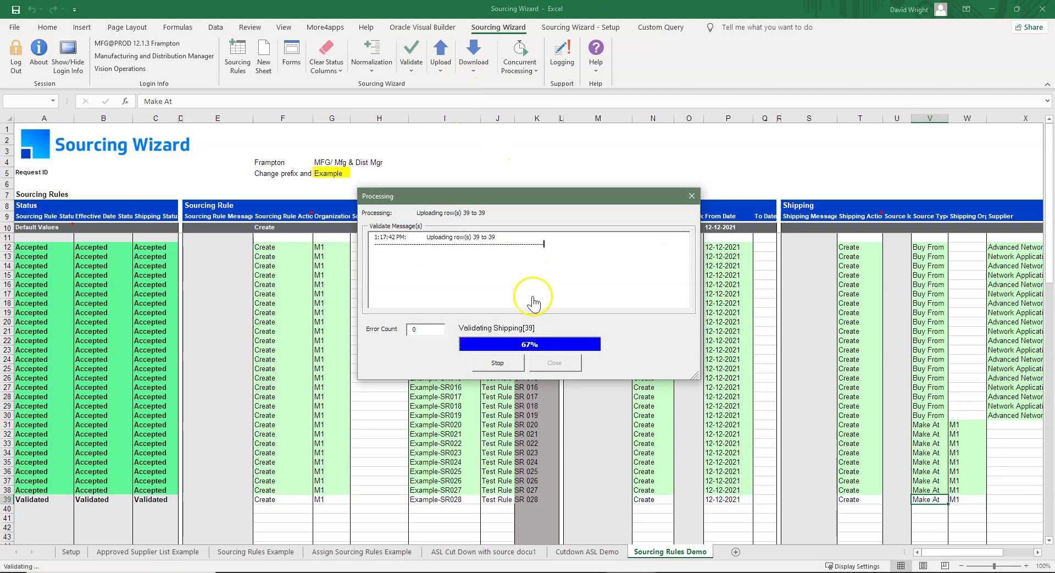
click(557, 362)
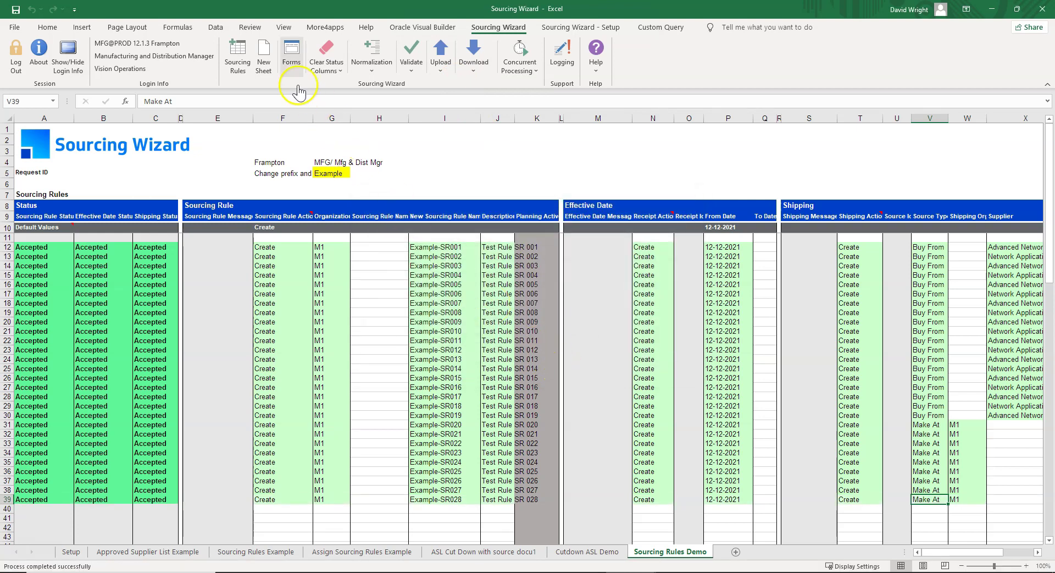
Create a new Sourcing Rules sheet and enter %SR%22 as Sourcing Rule Name and M1 as Organization in row 12.
click(270, 66)
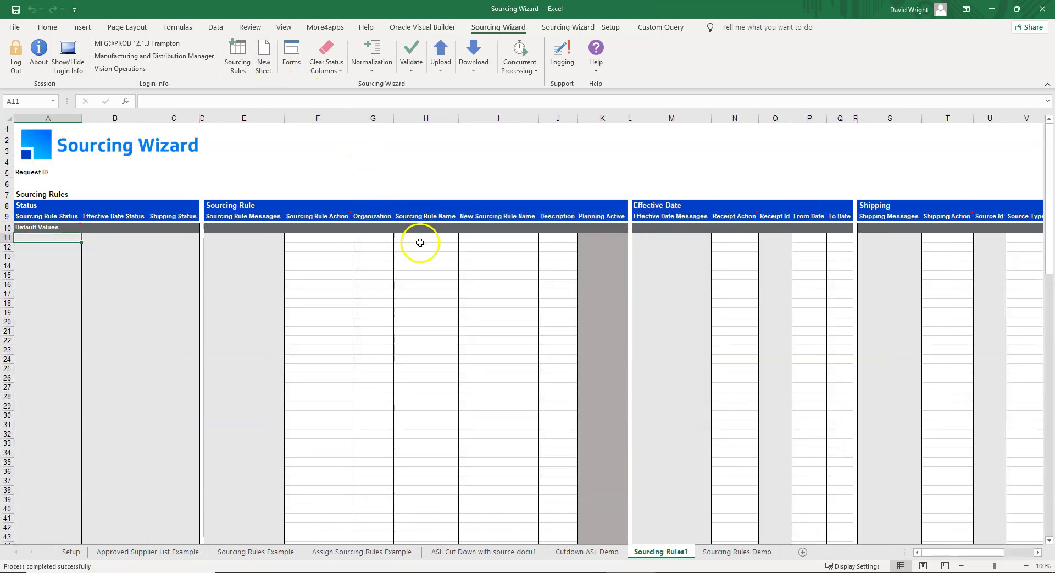
click(421, 246)
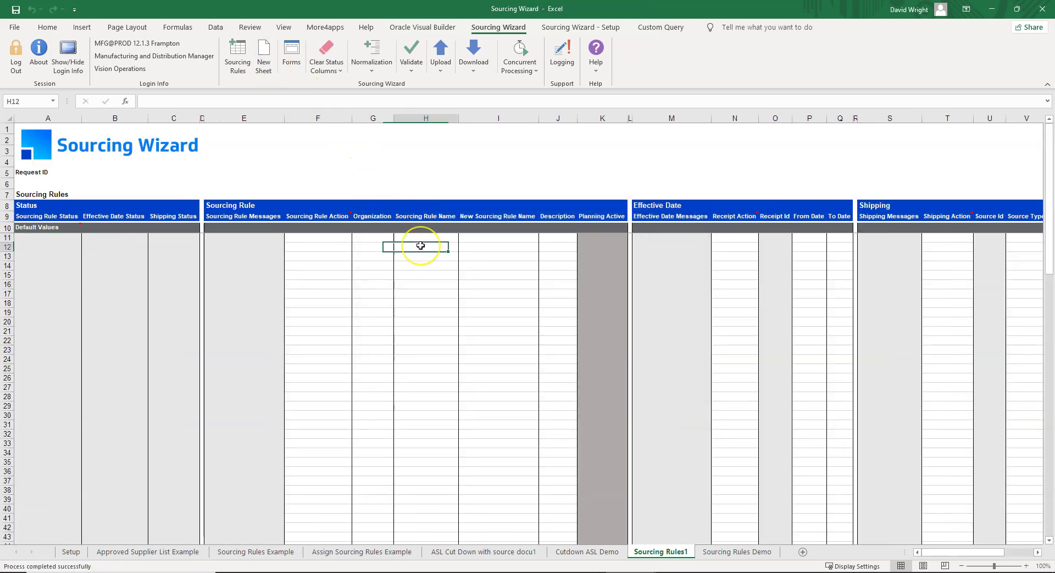
text(%SR%22)
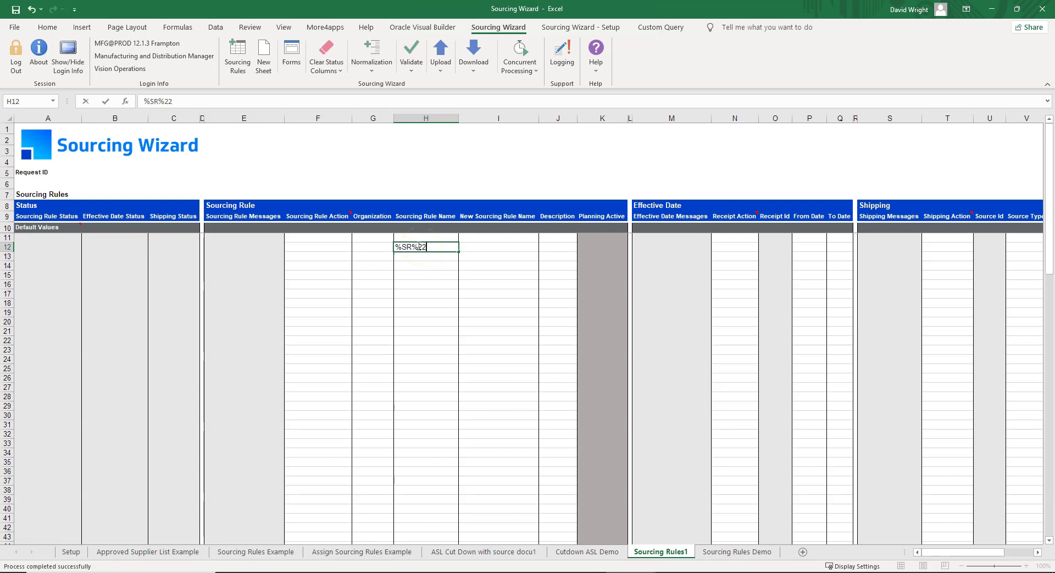
click(384, 244)
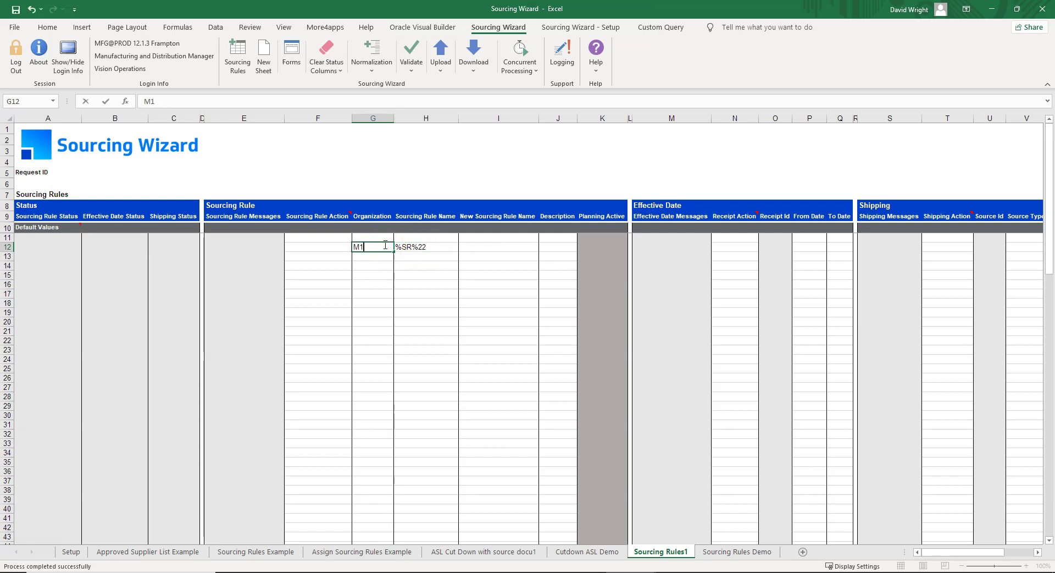
text(M1)
Download the sourcing rules matching row 12's Sourcing Rule Name and Organization using the sheet data.
click(345, 246)
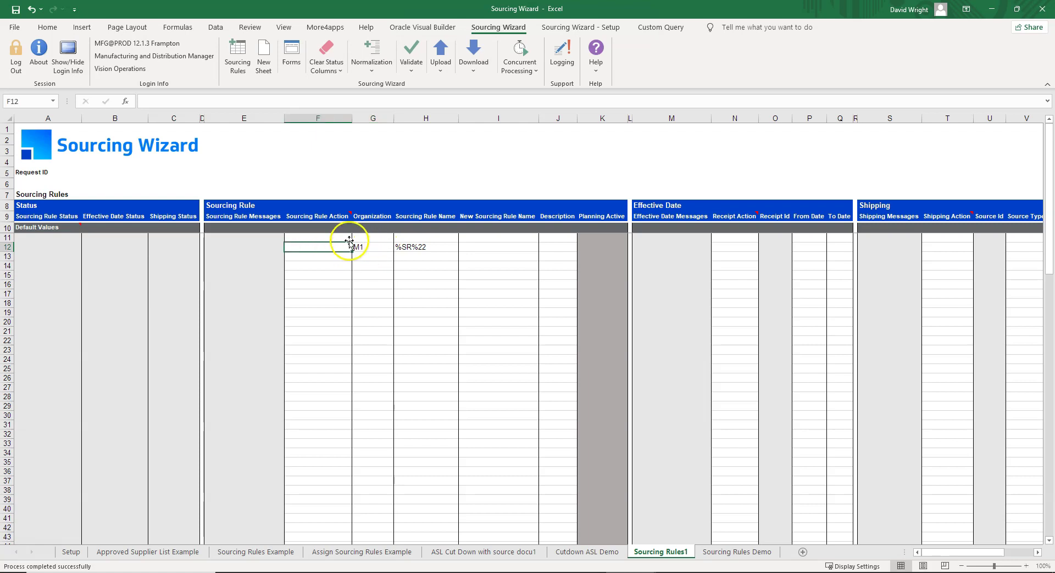
click(473, 55)
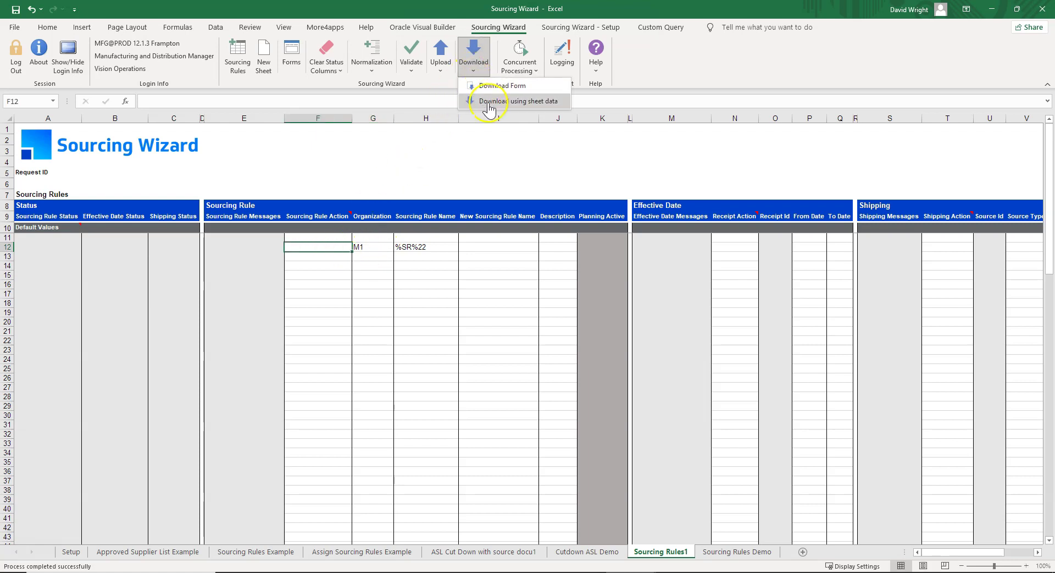
click(489, 102)
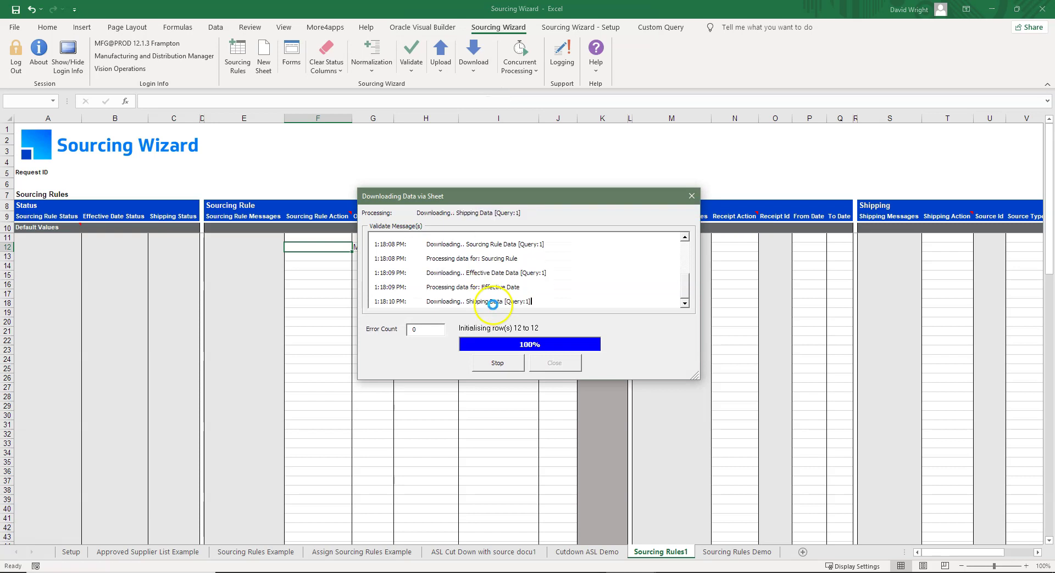
click(519, 333)
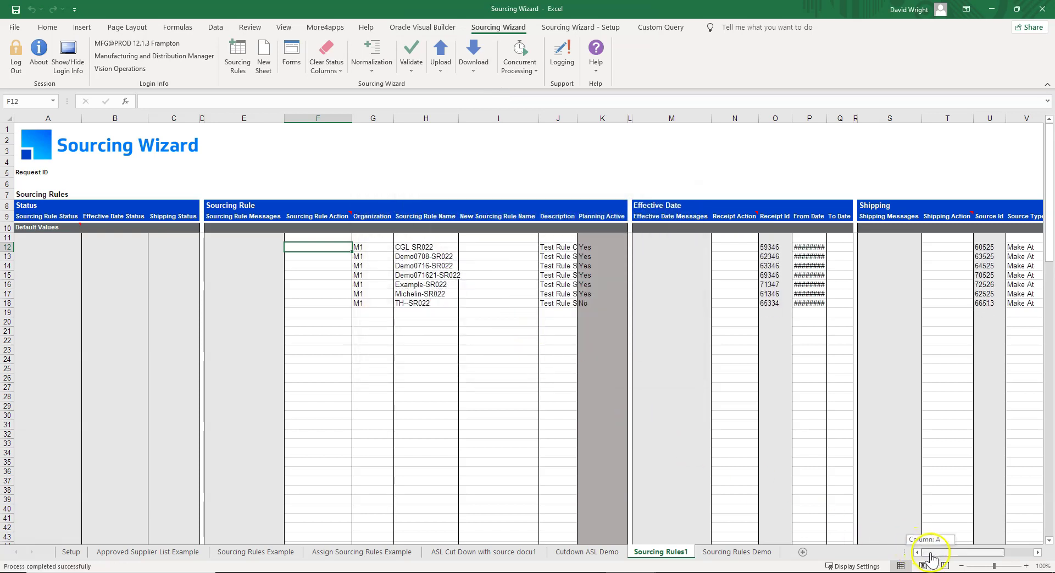
In row 12, change the Description to Test Rule For Loading and set Sourcing Rule Action to Update.
drag(930, 557, 942, 557)
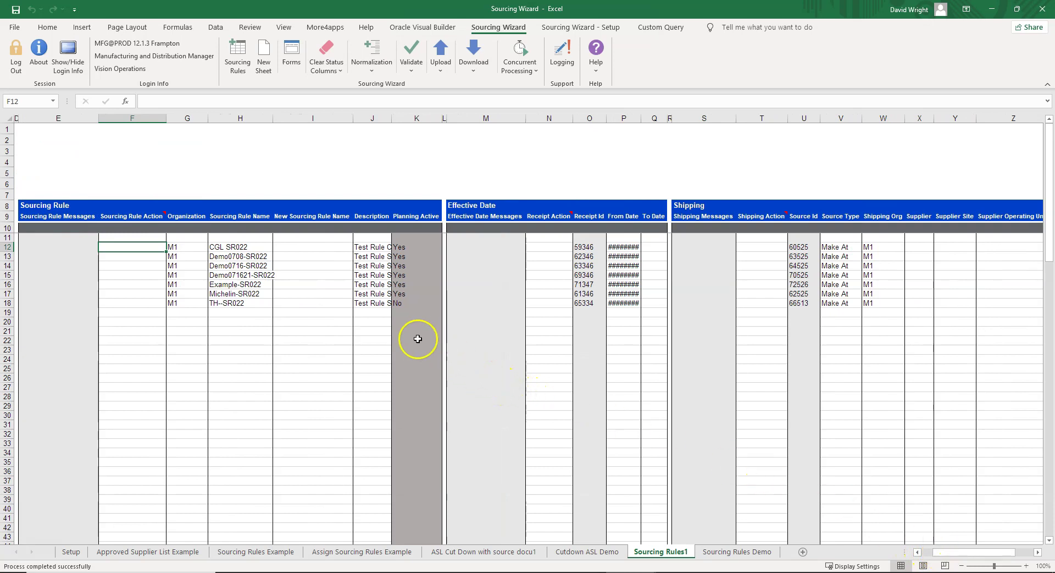
click(361, 246)
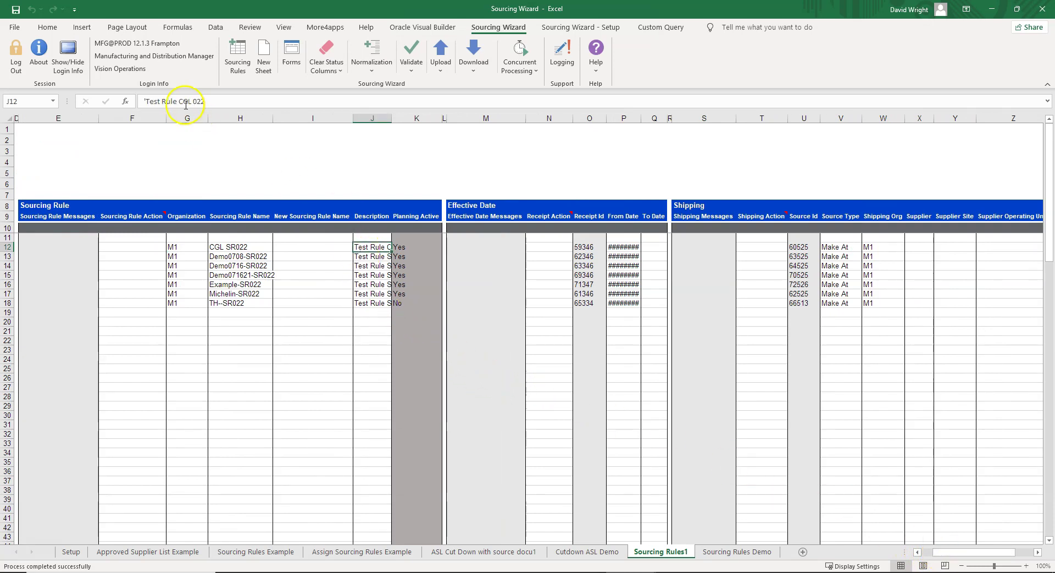
key(BackSpace)
key(BackSpace)
key(BackSpace)
key(BackSpace)
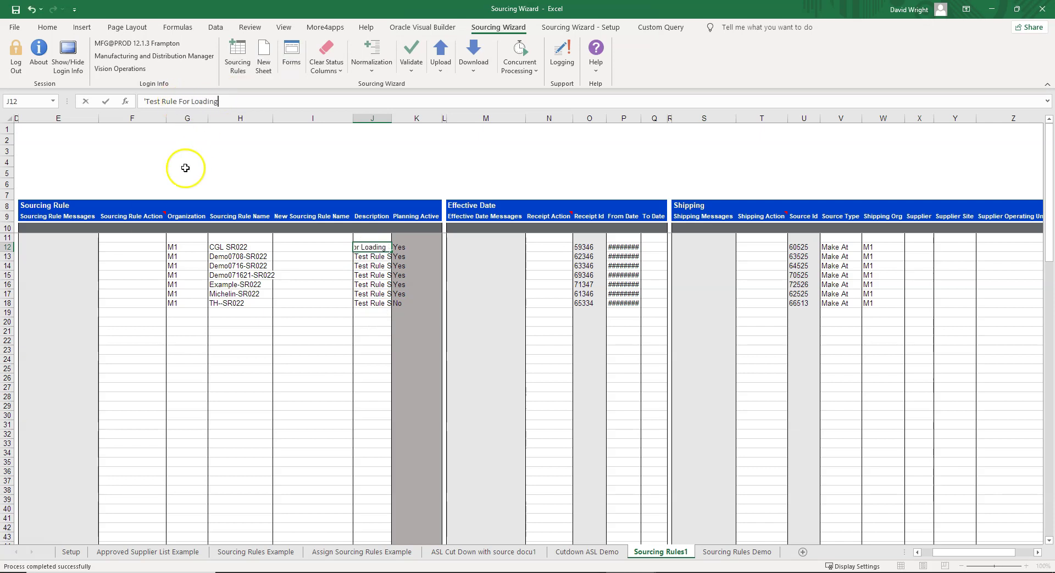
click(146, 245)
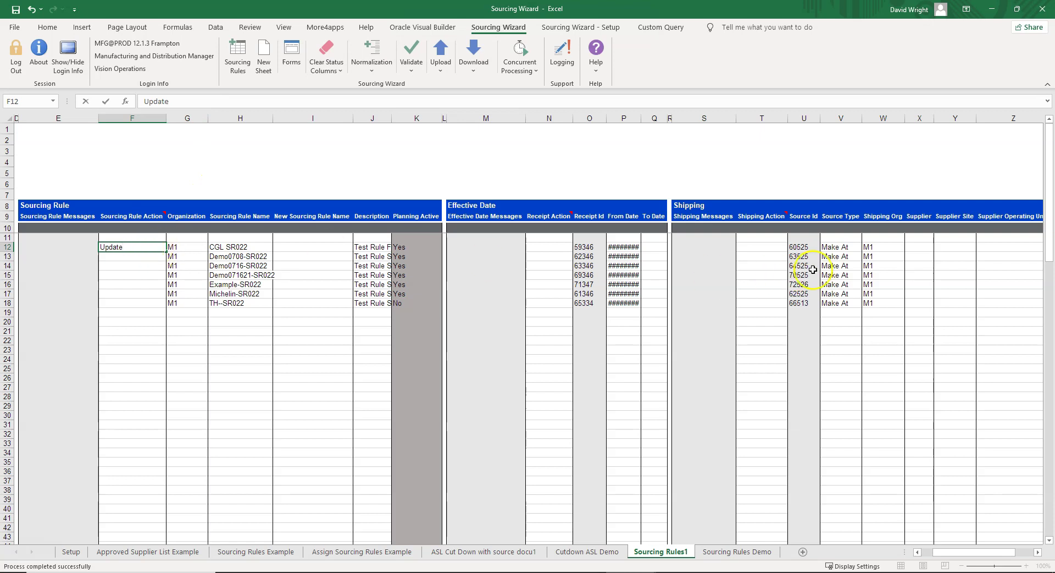
In row 12's Shipping form, set Source Type to Buy From, search suppliers with GE%, and choose GE Plastics.
click(854, 246)
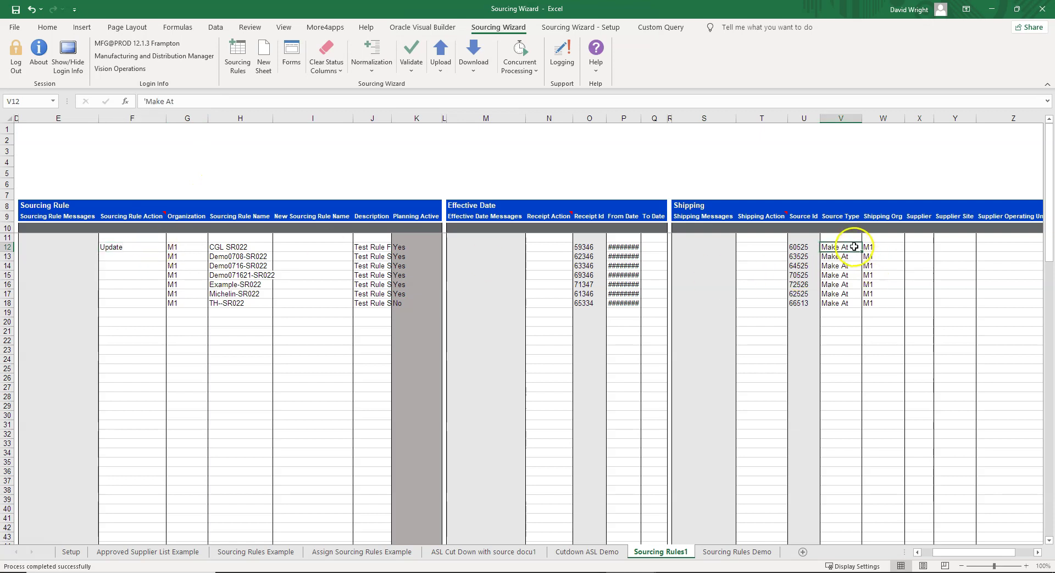
double_click(854, 247)
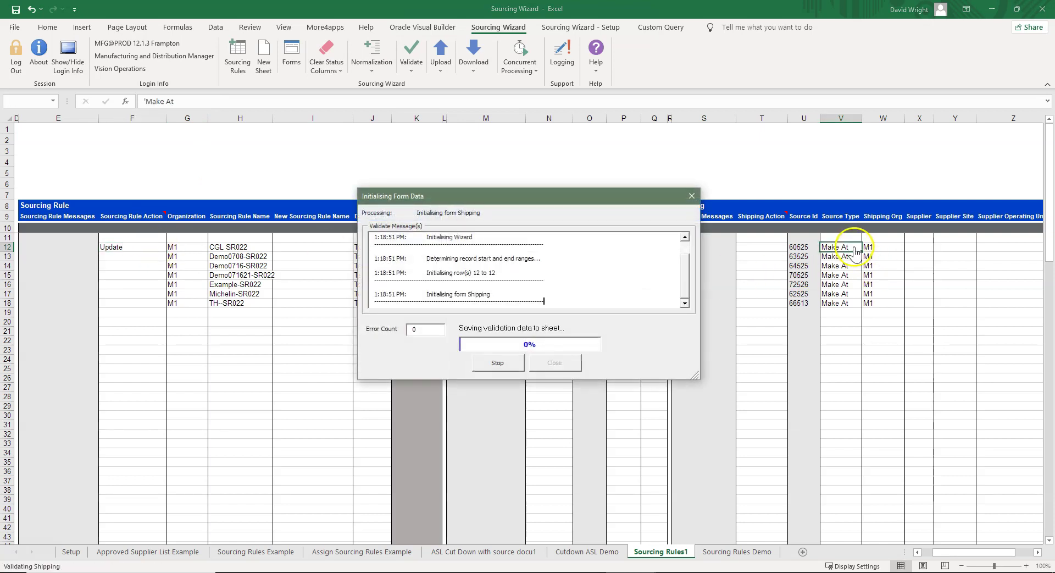
click(508, 181)
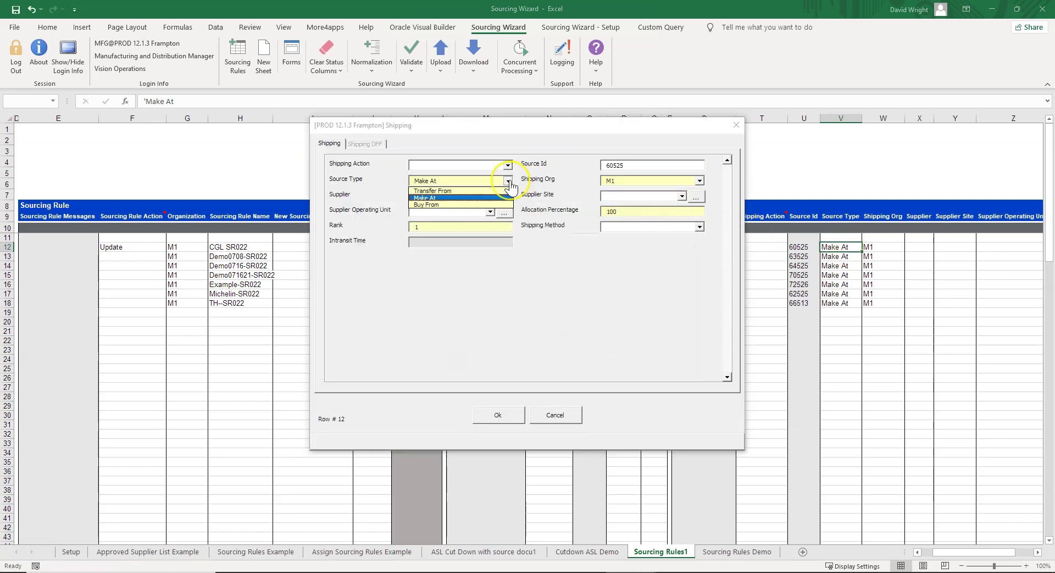
click(487, 204)
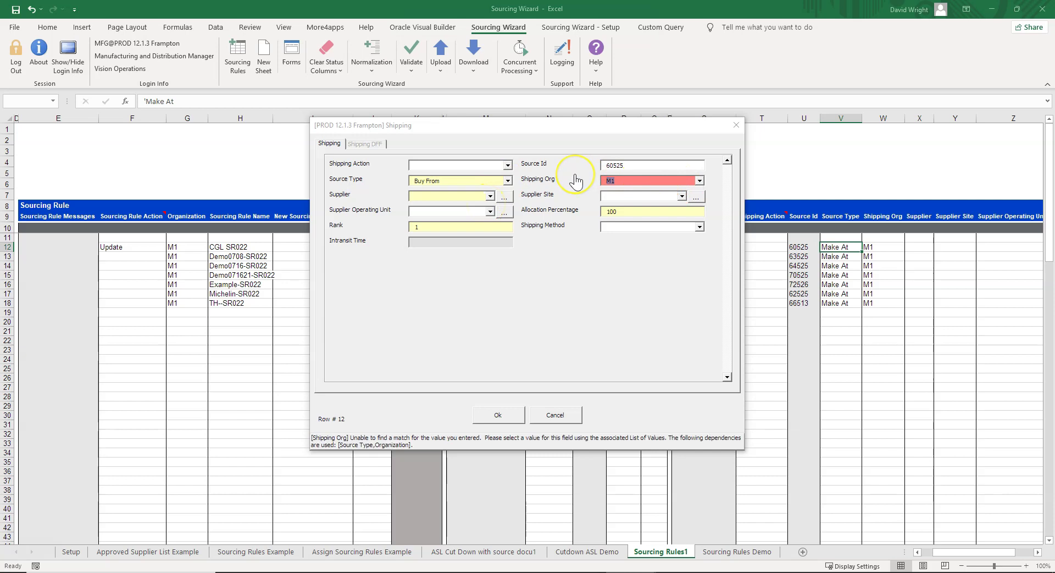
click(417, 195)
text(GE%)
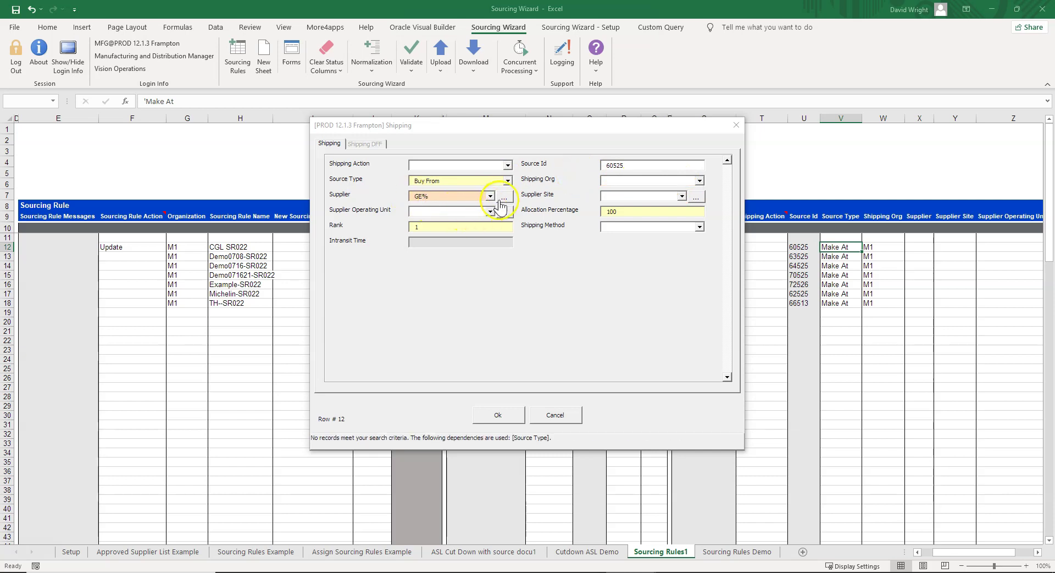
click(503, 197)
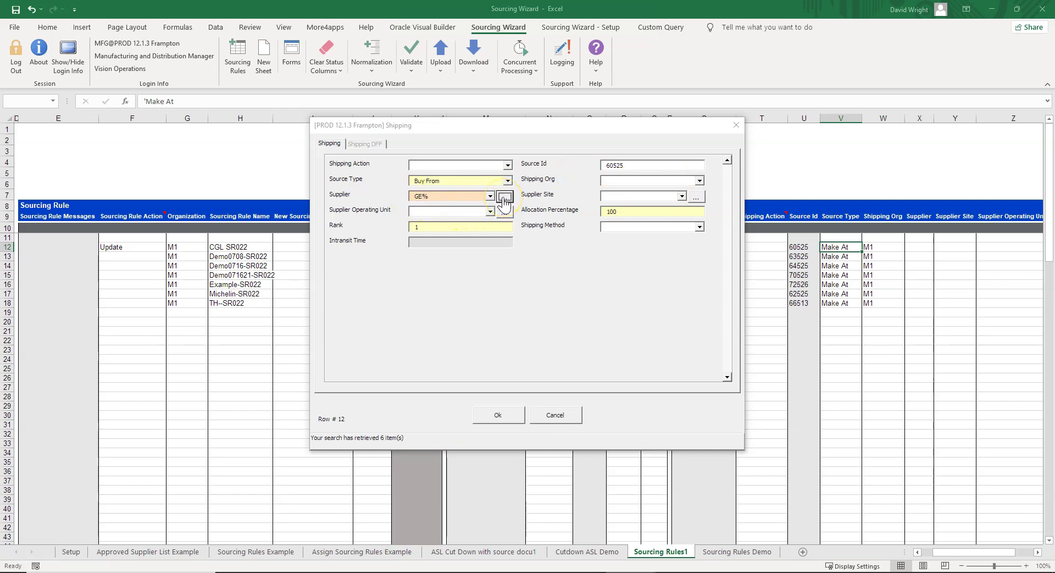
click(490, 196)
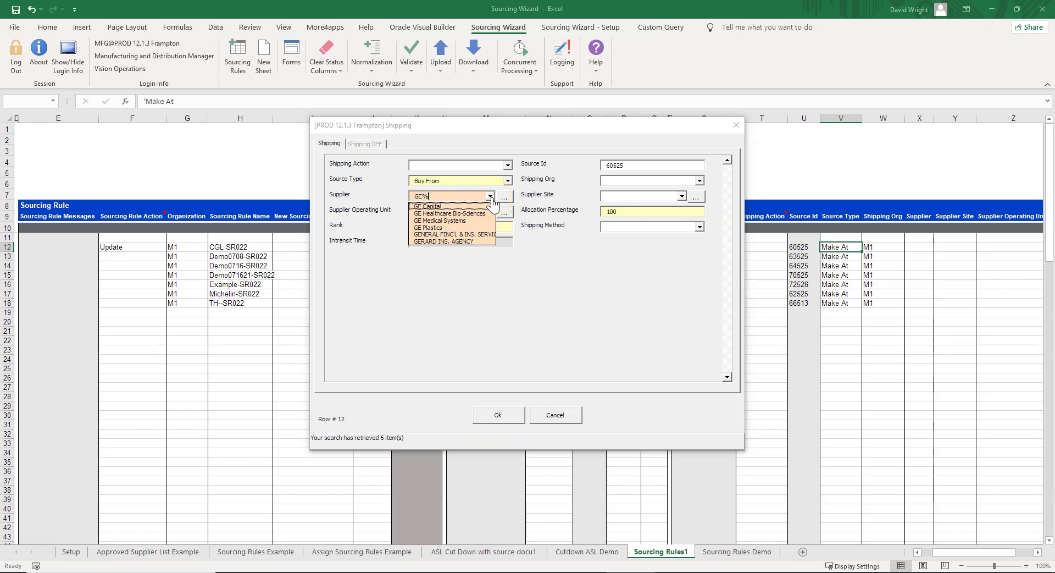
click(474, 227)
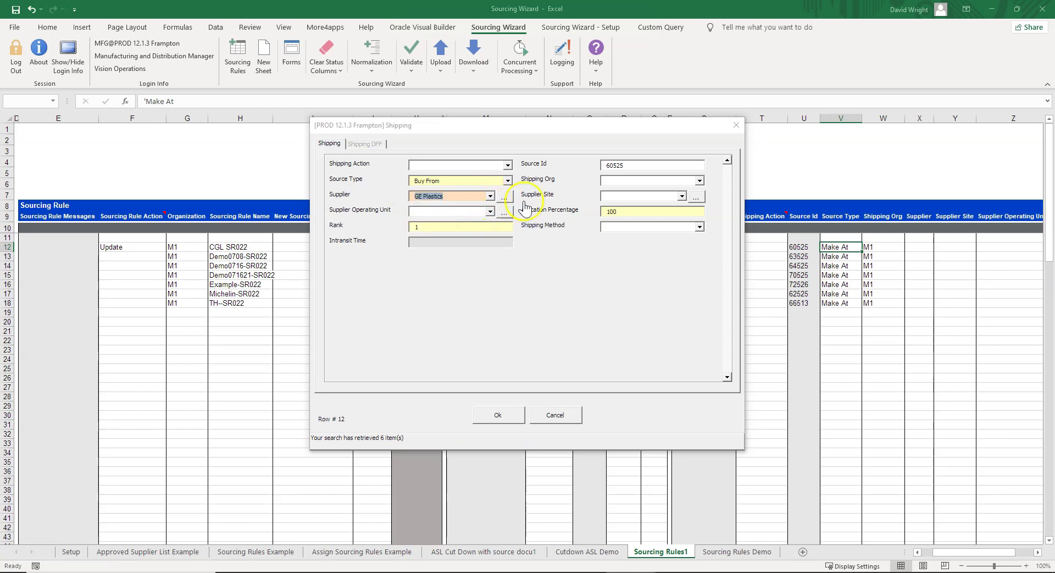
Set Supplier Site to MAIN in row 12's Shipping form and accept the form.
click(682, 196)
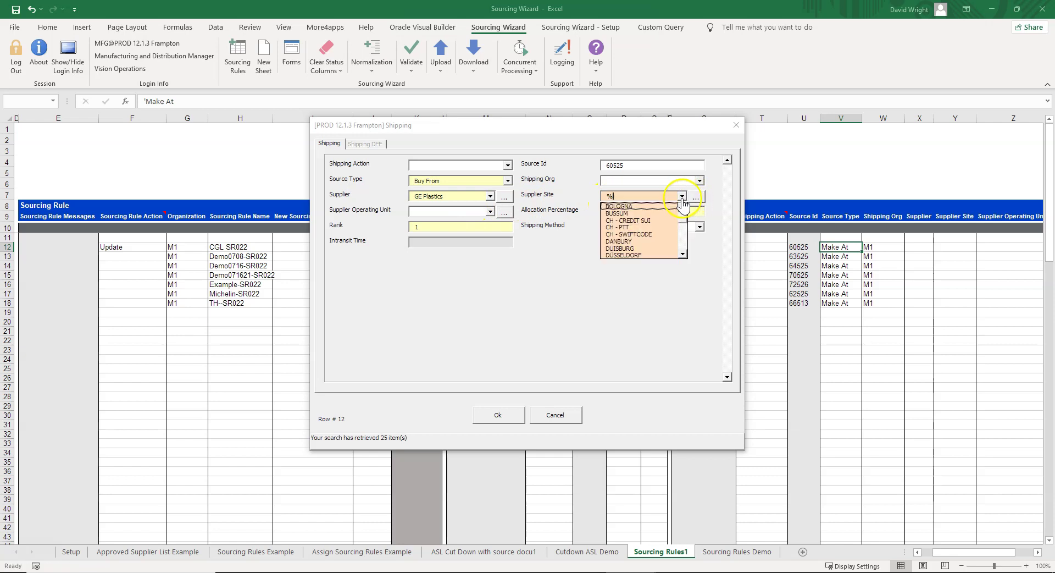
scroll(654, 236, down, 3)
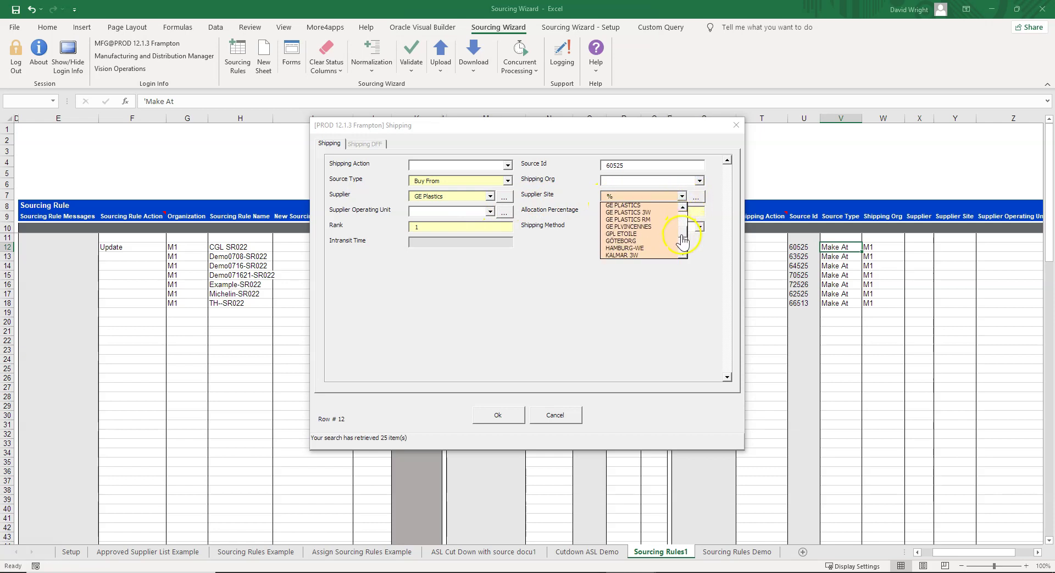
click(654, 238)
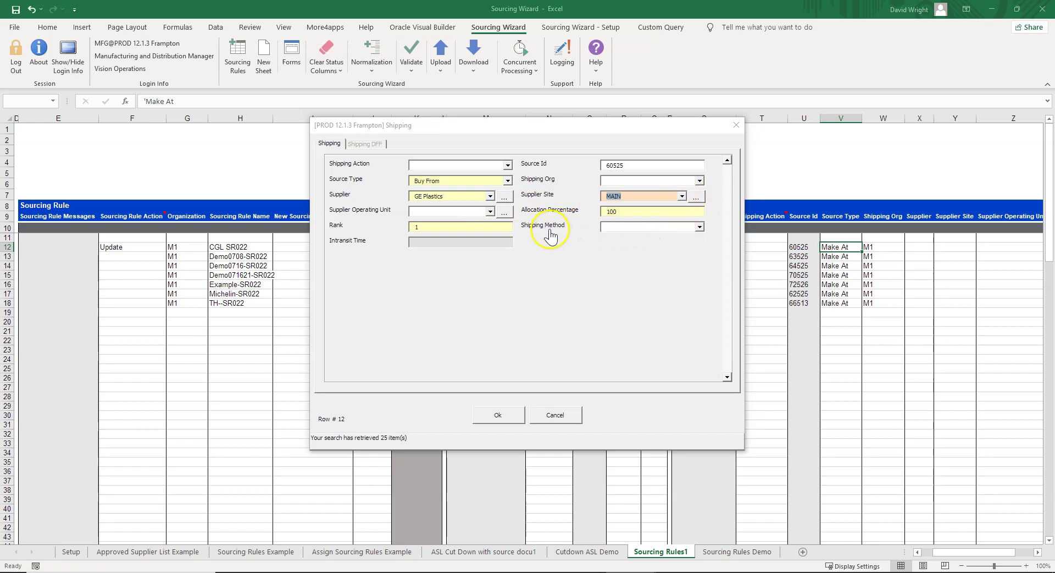
key(Return)
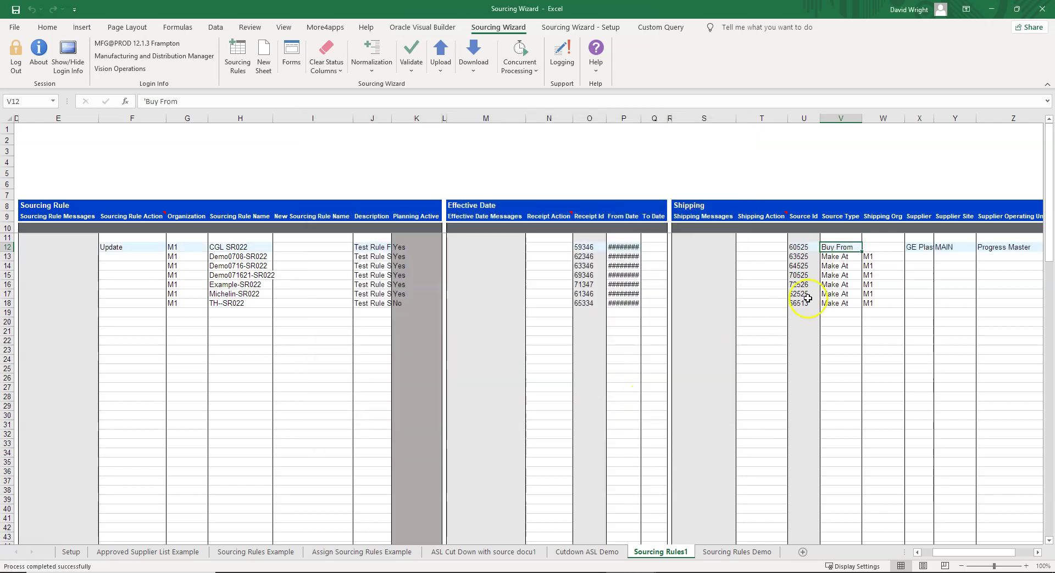
Copy row 12's shipping values from Source Type through Supplier Operating Unit into rows 13 to 15.
drag(849, 248, 1006, 248)
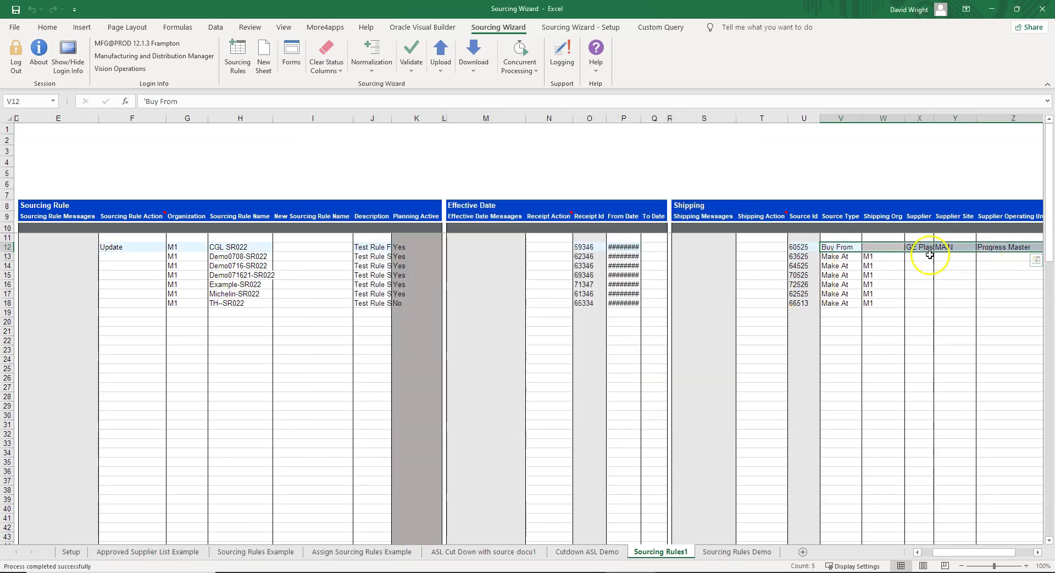
key(ctrl+c)
drag(835, 257, 832, 274)
key(ctrl+v)
In row 16's Shipping form, set Source Type to Transfer From and Shipping Org to M2, and accept the form.
click(846, 284)
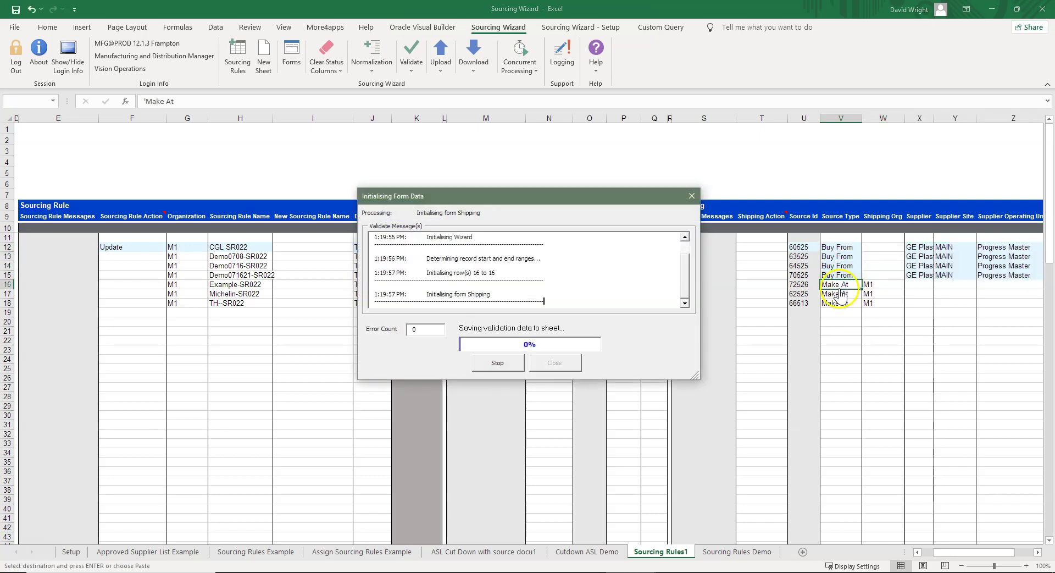
click(508, 181)
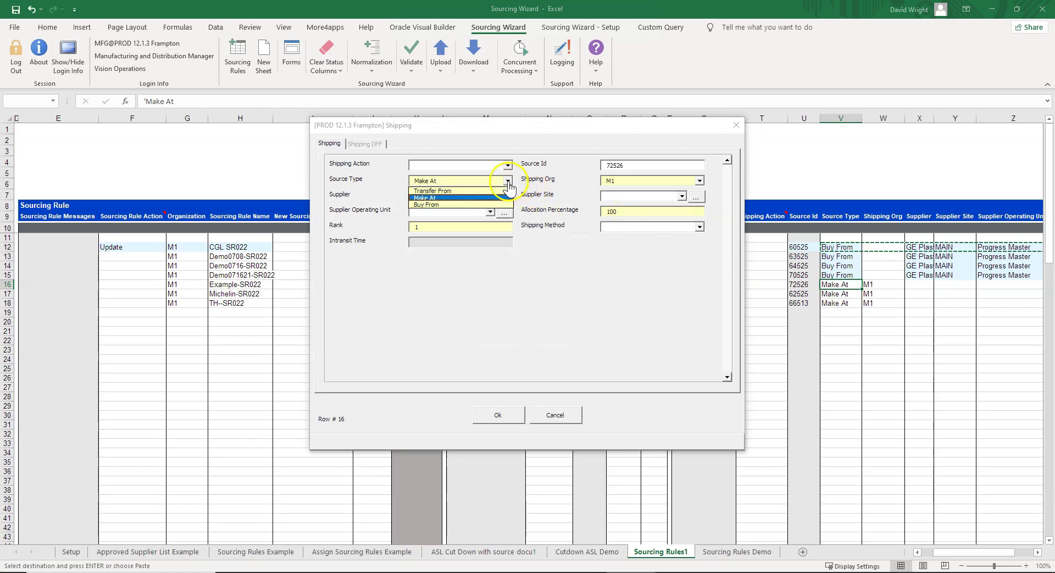
click(495, 191)
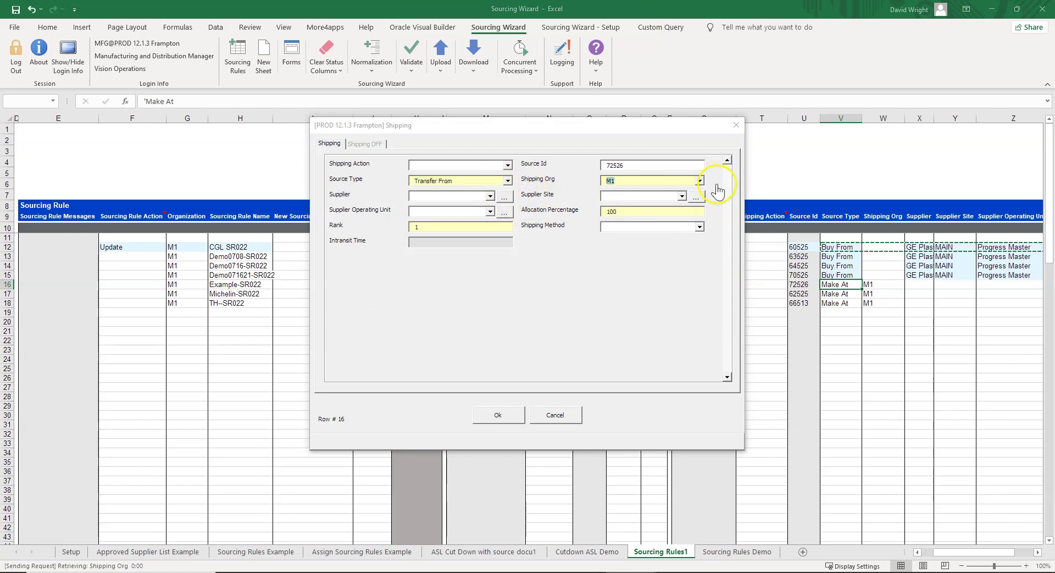
click(700, 182)
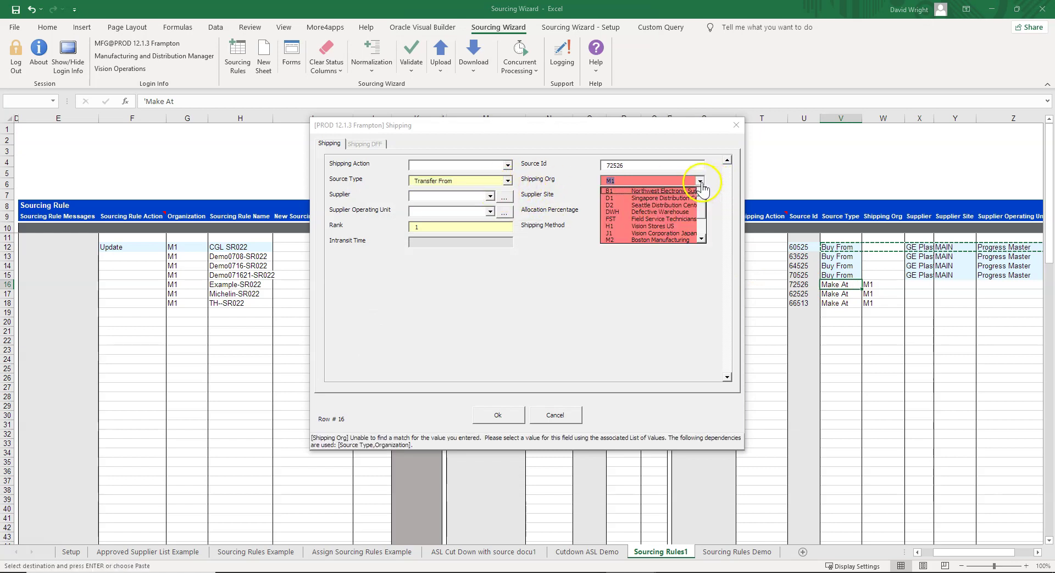
click(679, 240)
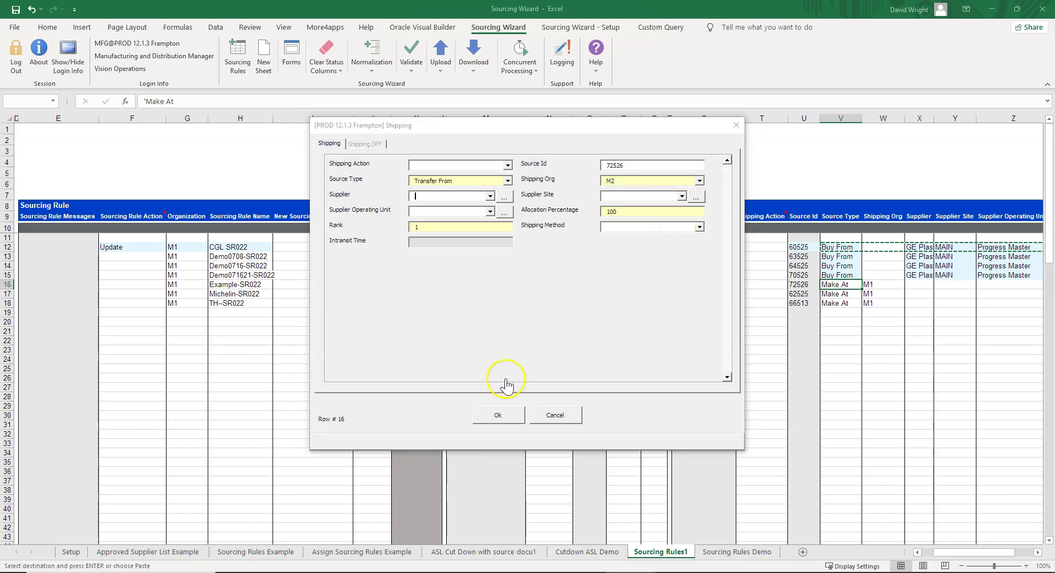
click(491, 418)
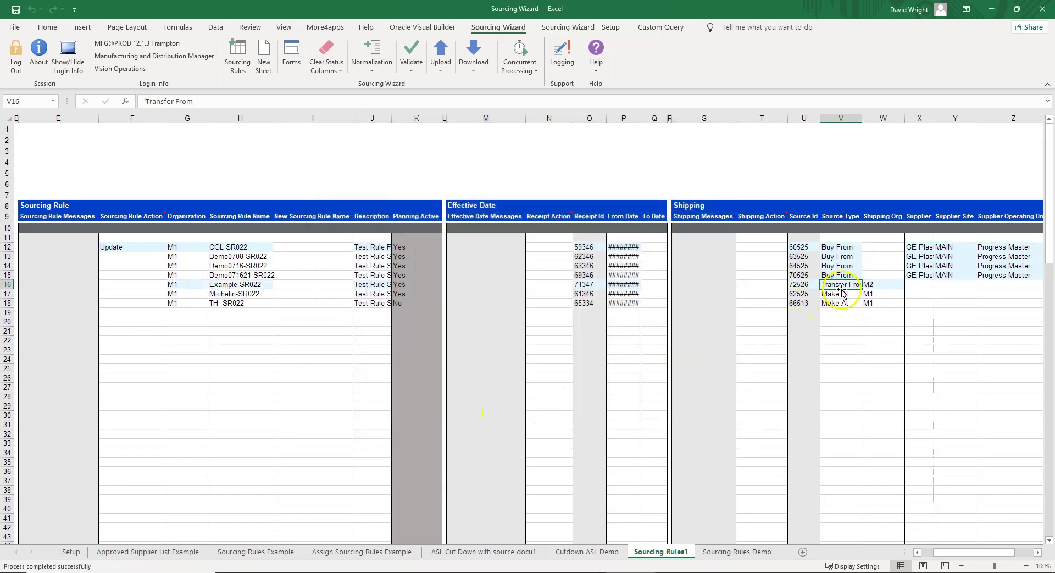
Copy row 16's Source Type and Shipping Org into rows 17 and 18.
key(ctrl+c)
drag(838, 294, 839, 303)
key(ctrl+v)
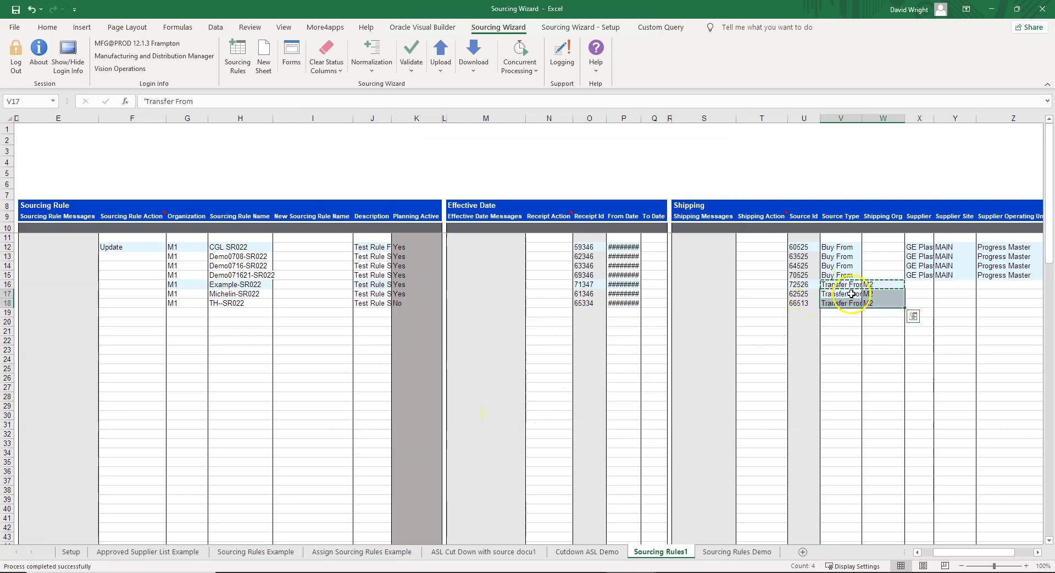
Set the default value of Shipping Action in row 10 to Update.
drag(837, 247, 838, 303)
click(758, 238)
click(762, 228)
text(Update)
Upload the selected sourcing rules in rows 12 to 18 and close the processing results.
drag(800, 246, 806, 303)
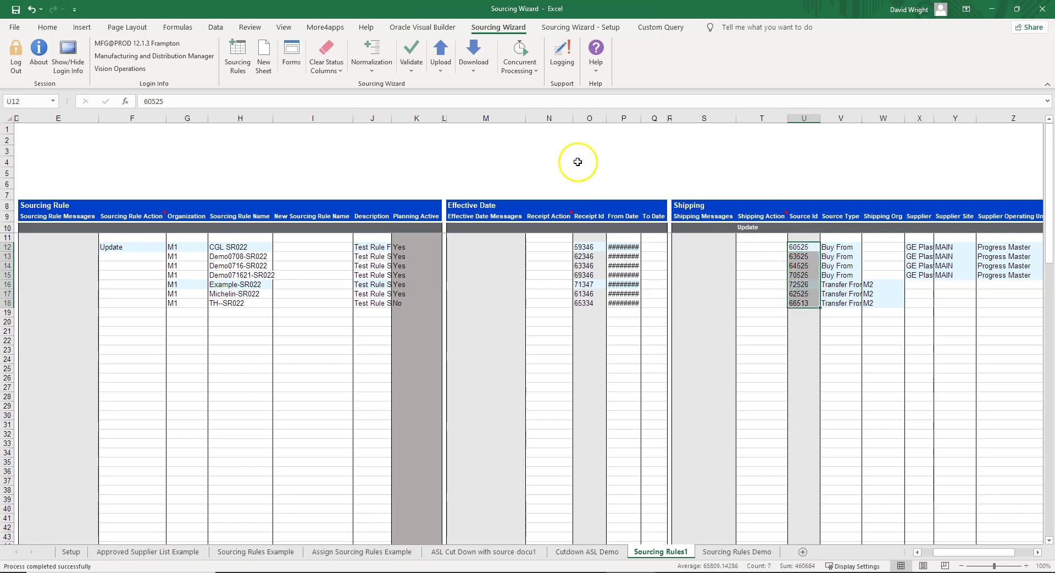
click(444, 69)
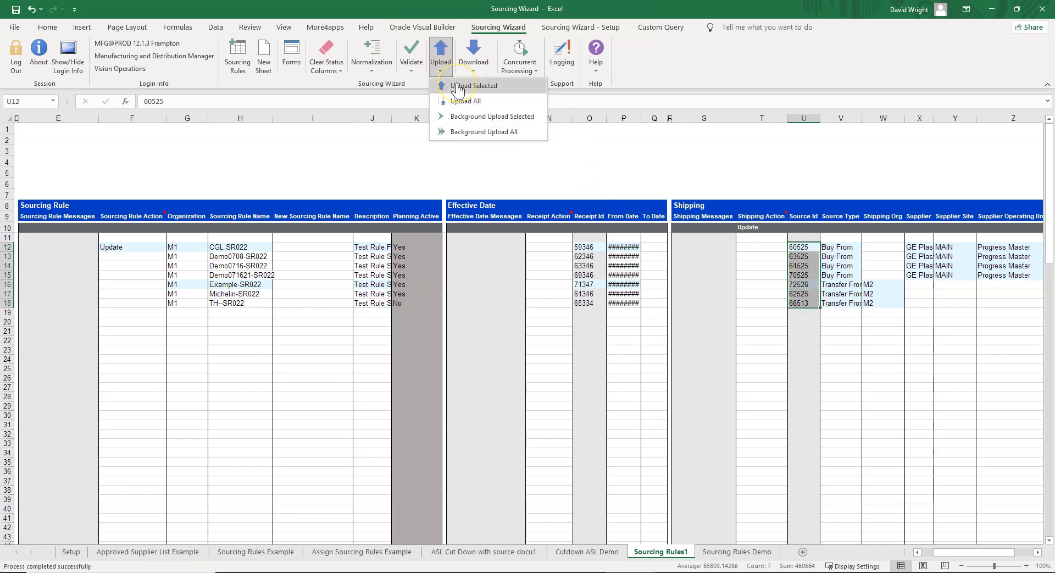
click(473, 85)
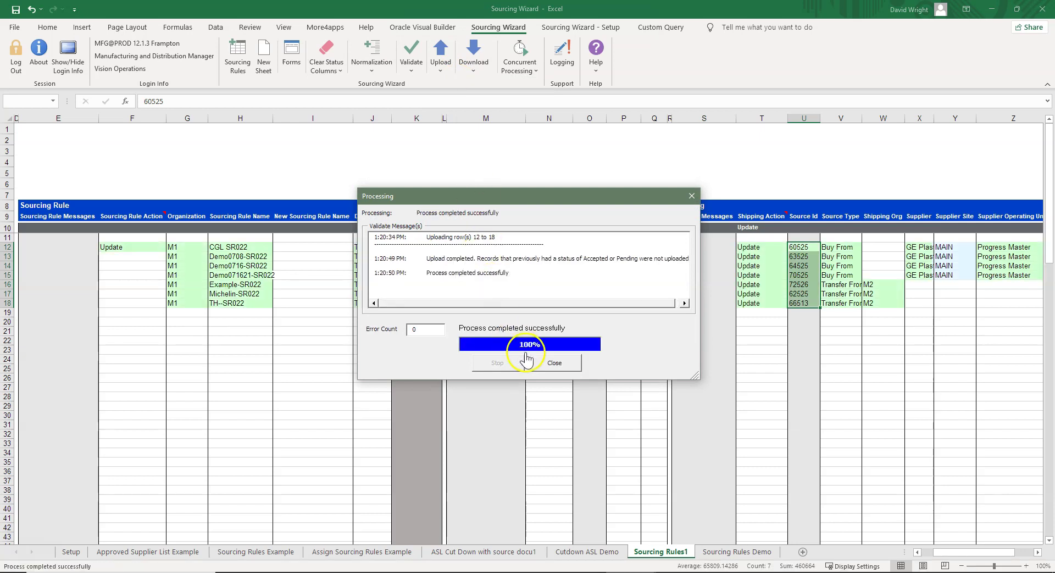
click(551, 362)
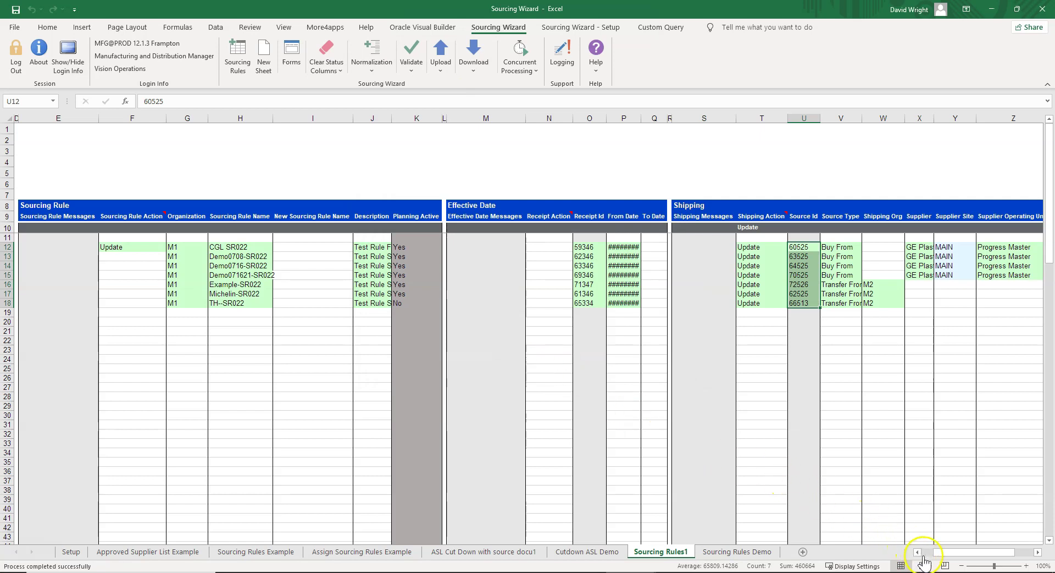
Upload all assignments on the Assign Sourcing Rules Example sheet and close the processing results.
scroll(909, 556, left, 3)
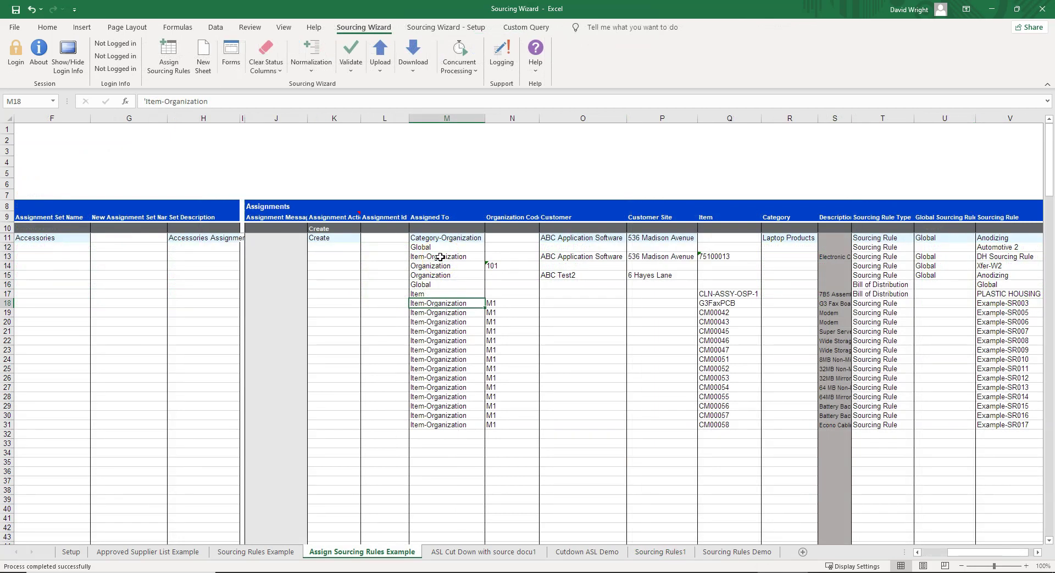
click(441, 237)
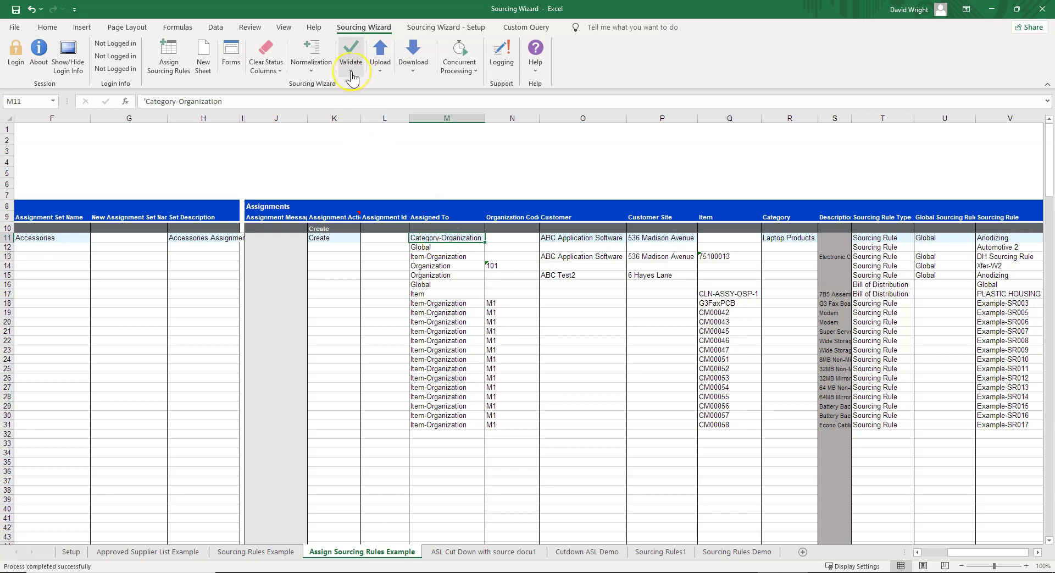
click(381, 71)
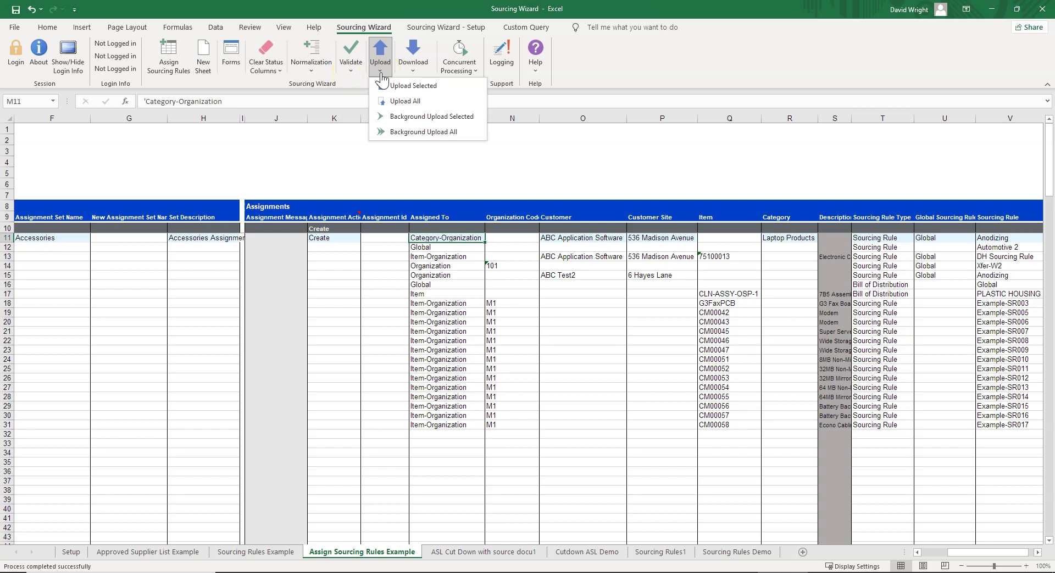
click(395, 102)
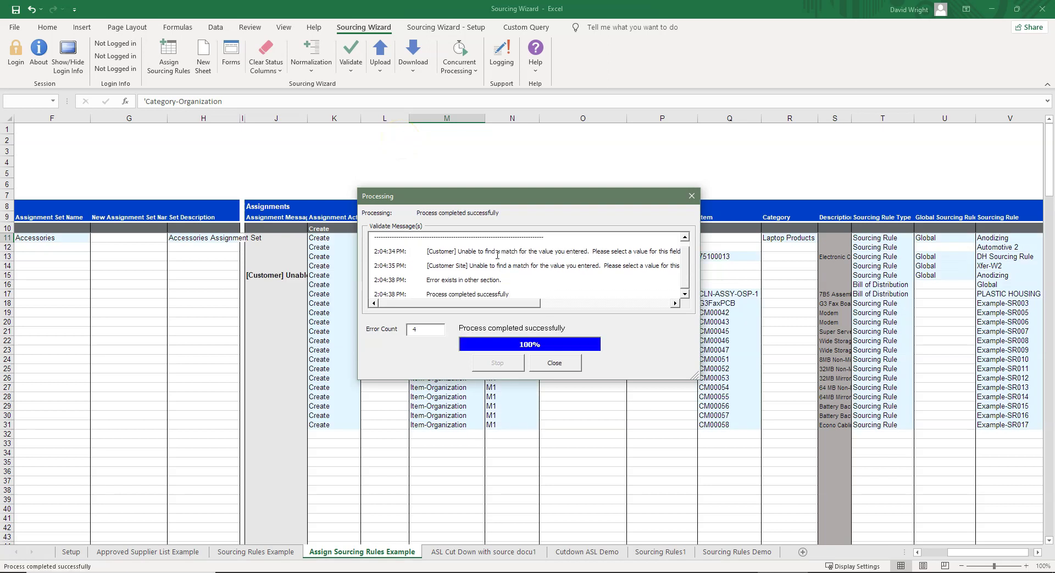
click(562, 362)
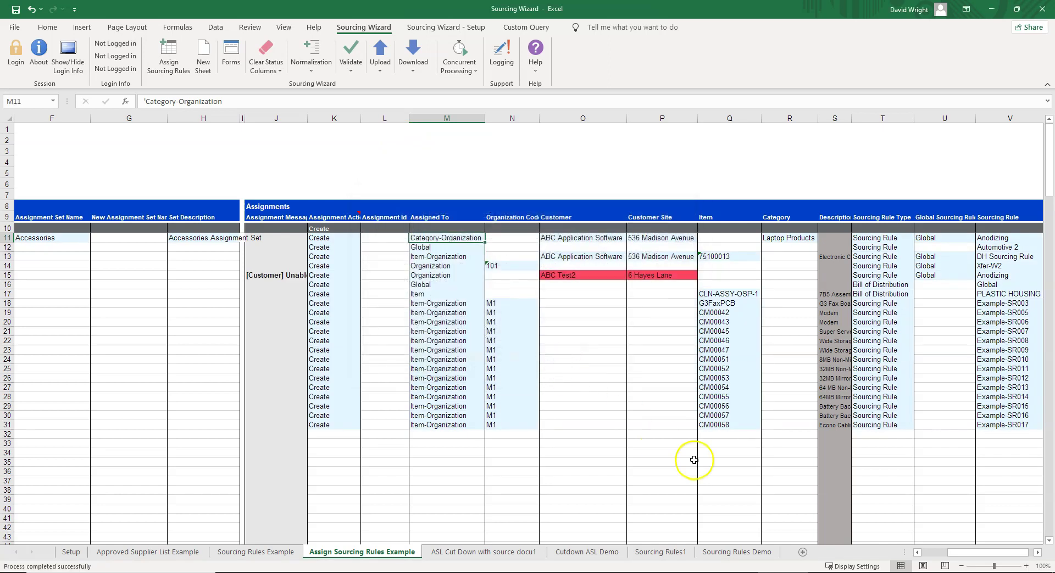
Check the status, assignment type and customer of the assignment in row 15, and open its Assignments form.
drag(957, 560, 928, 554)
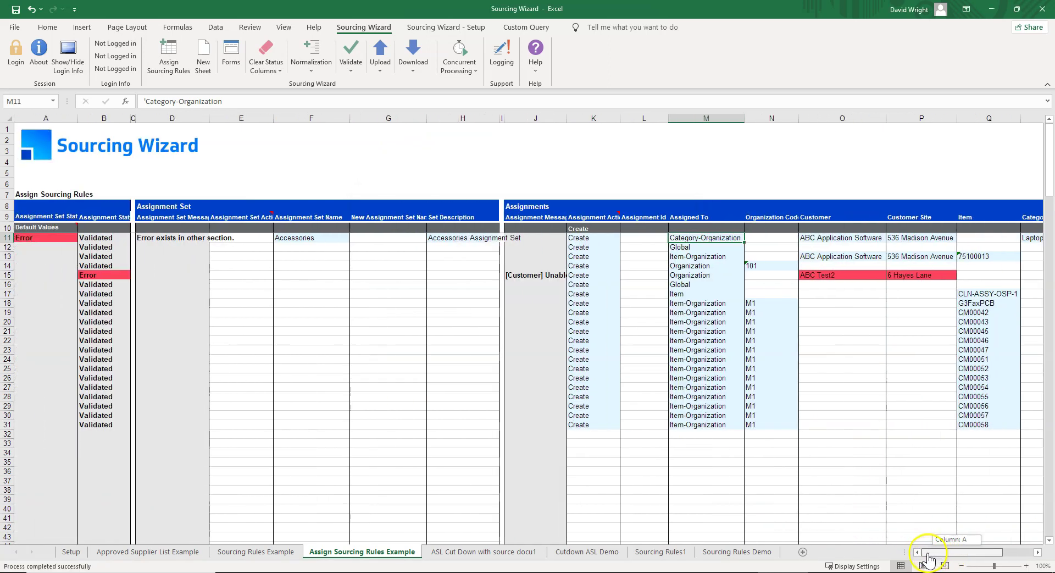
click(102, 274)
click(705, 274)
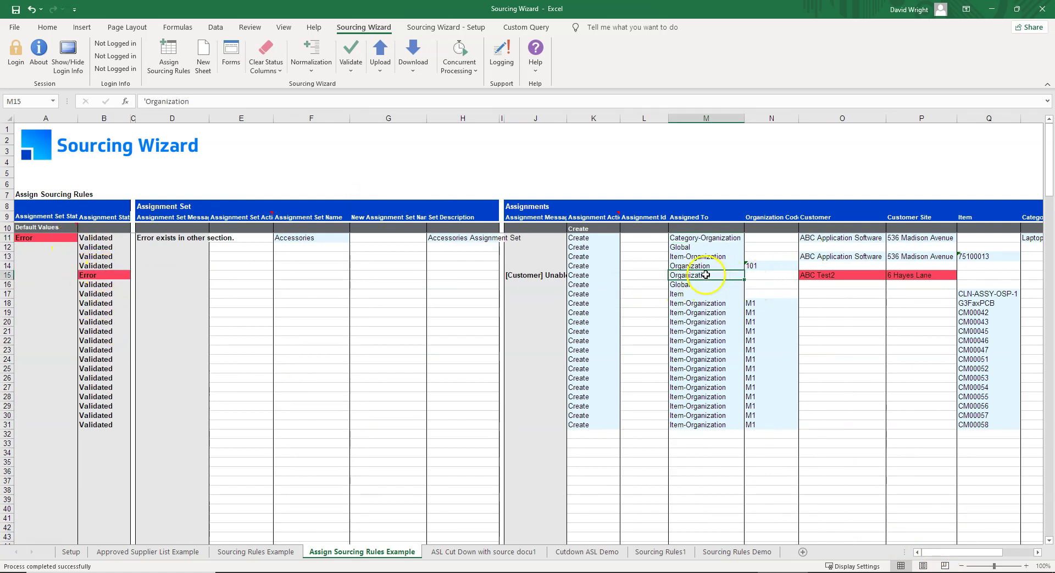
click(815, 276)
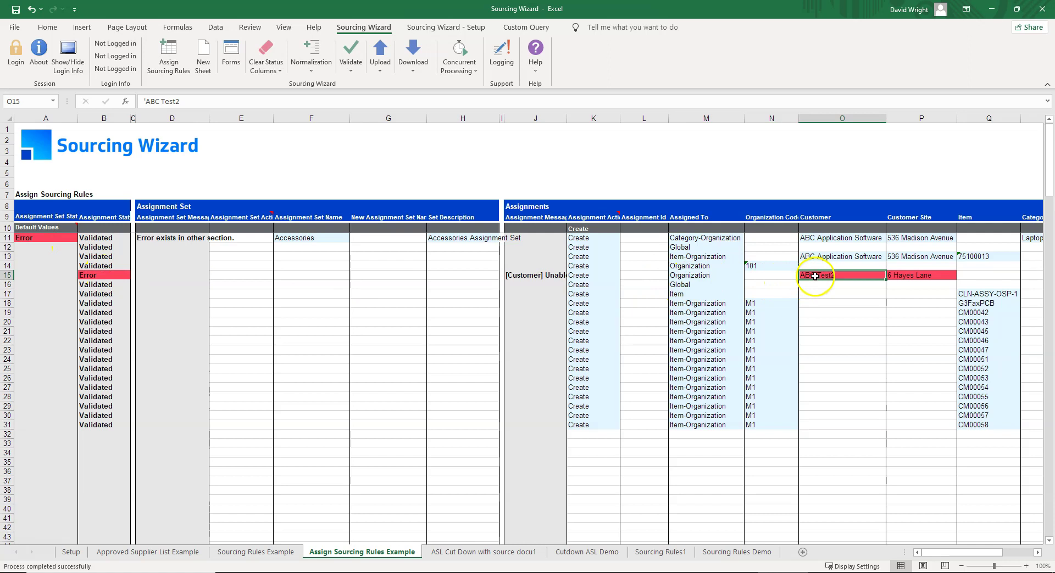
key(F2)
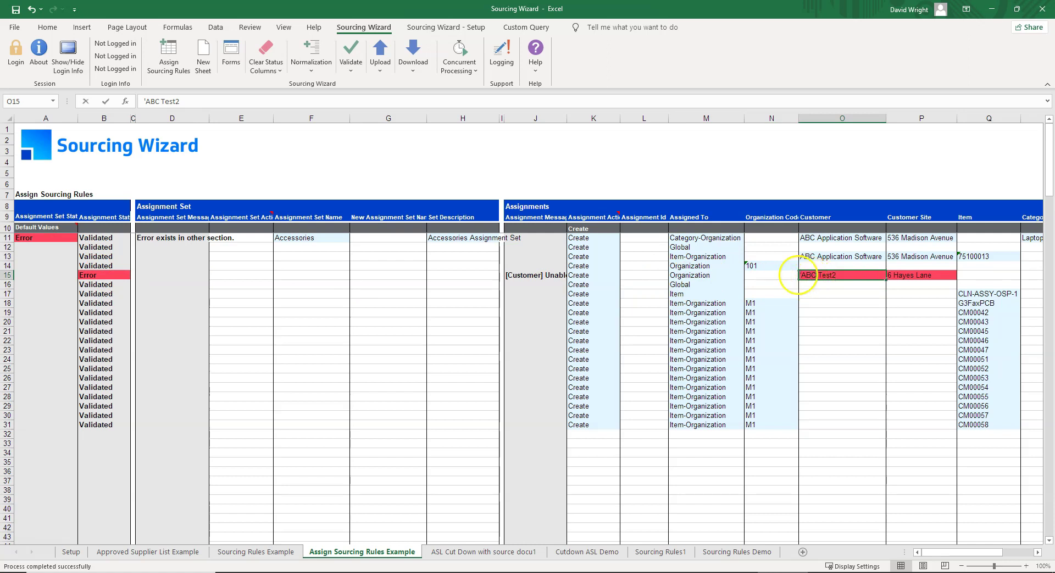
click(774, 274)
click(230, 52)
click(504, 306)
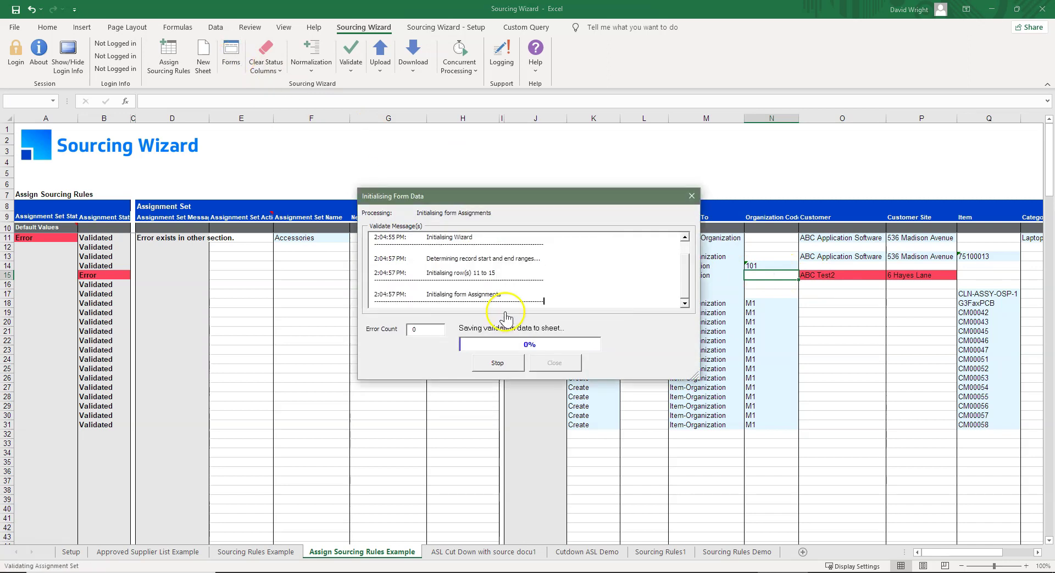
In row 15's Assignments form, search customers with AB%, set Customer to ABC Corporation Asia, choose its customer site, and accept the form.
drag(445, 211, 416, 209)
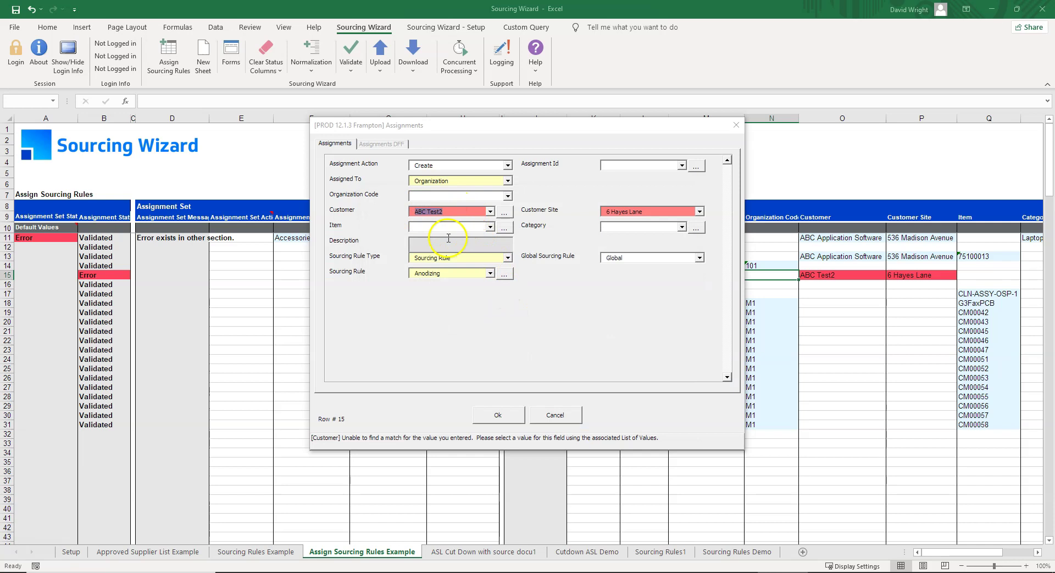
text(AB%)
click(490, 211)
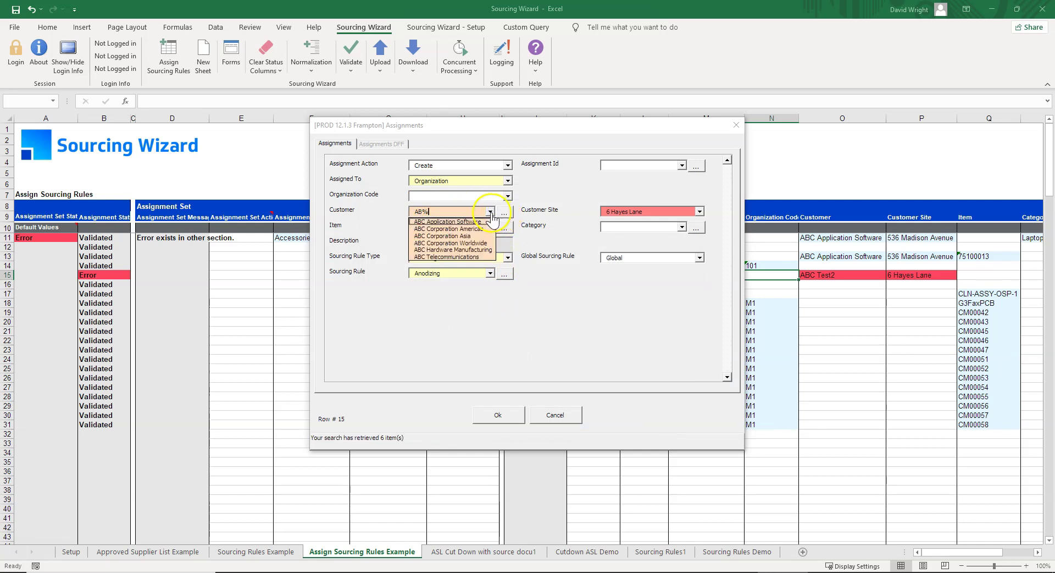
click(468, 236)
click(699, 212)
click(700, 221)
click(497, 414)
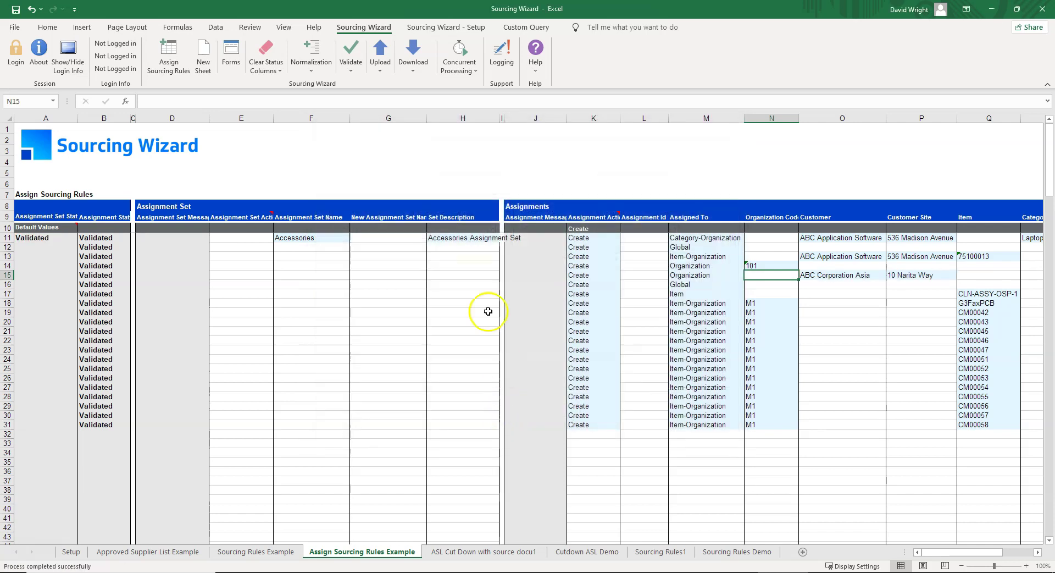
Upload all the assignments again with row 15 corrected, and close the processing results.
click(379, 61)
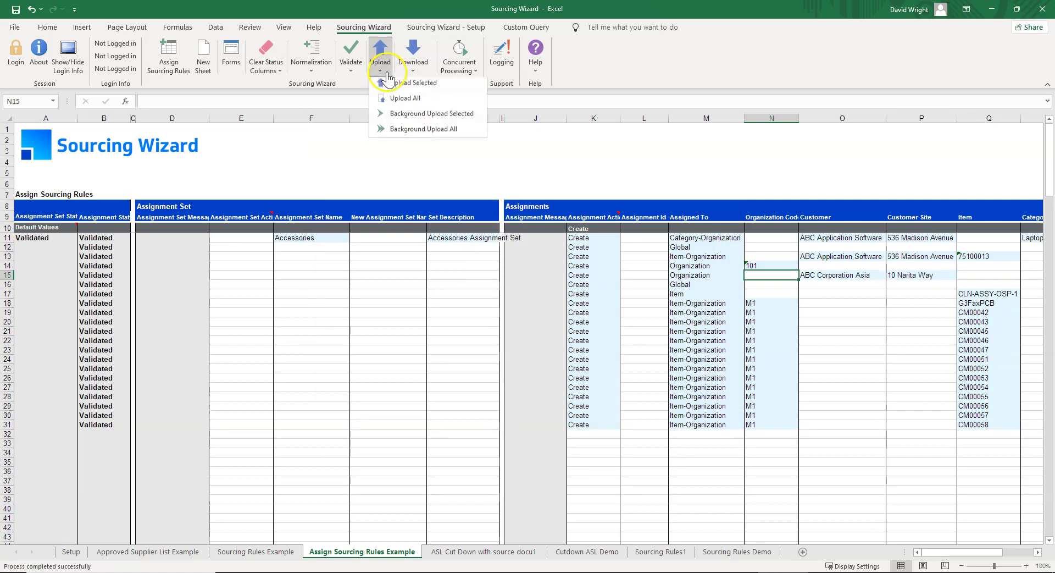
click(399, 103)
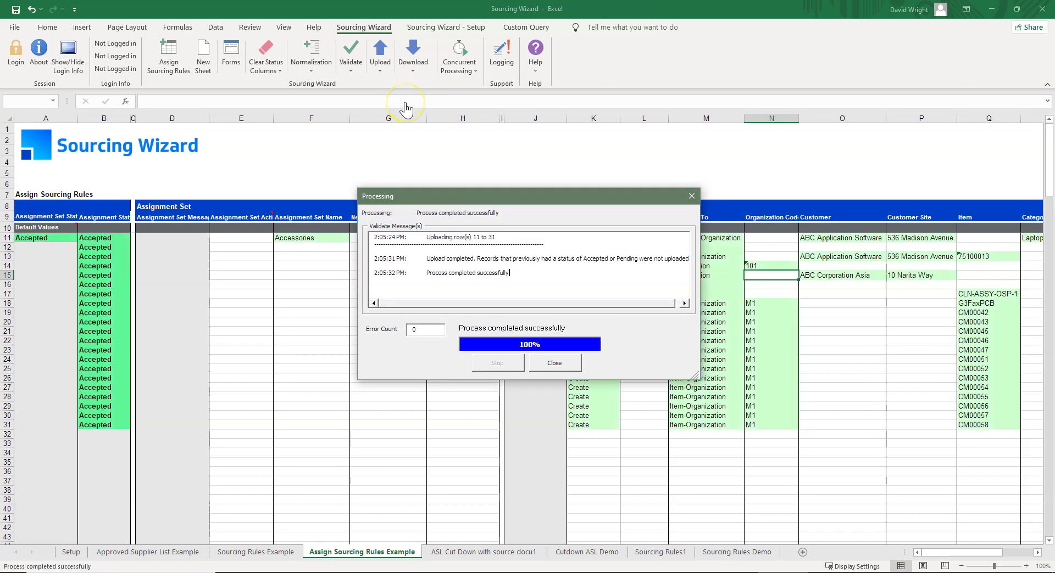
click(551, 362)
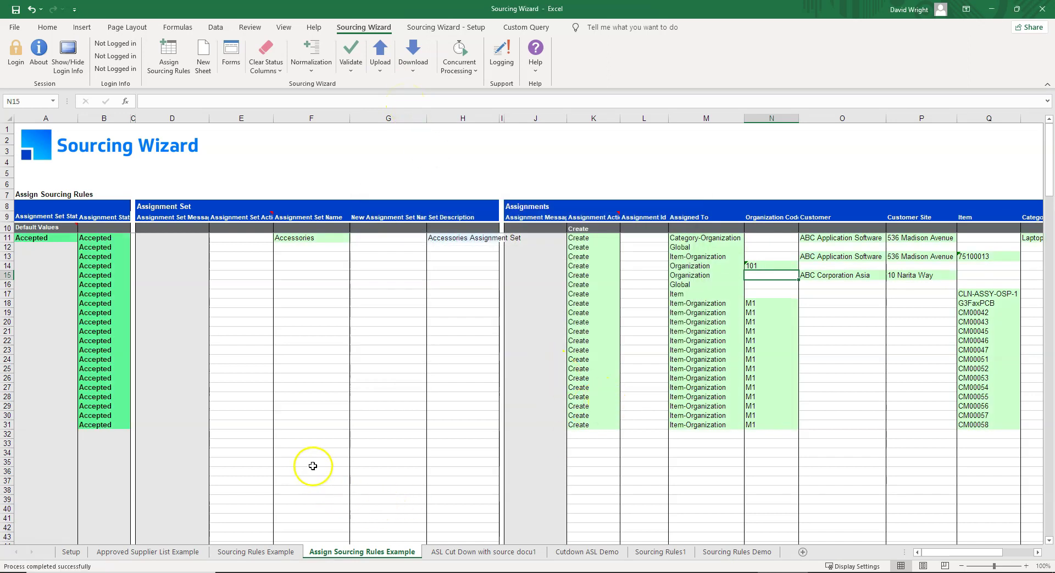
Copy items CM00056, CM00057 and CM00058 from rows 29 to 31 into the Item cells of rows 34 to 36.
drag(982, 405, 981, 422)
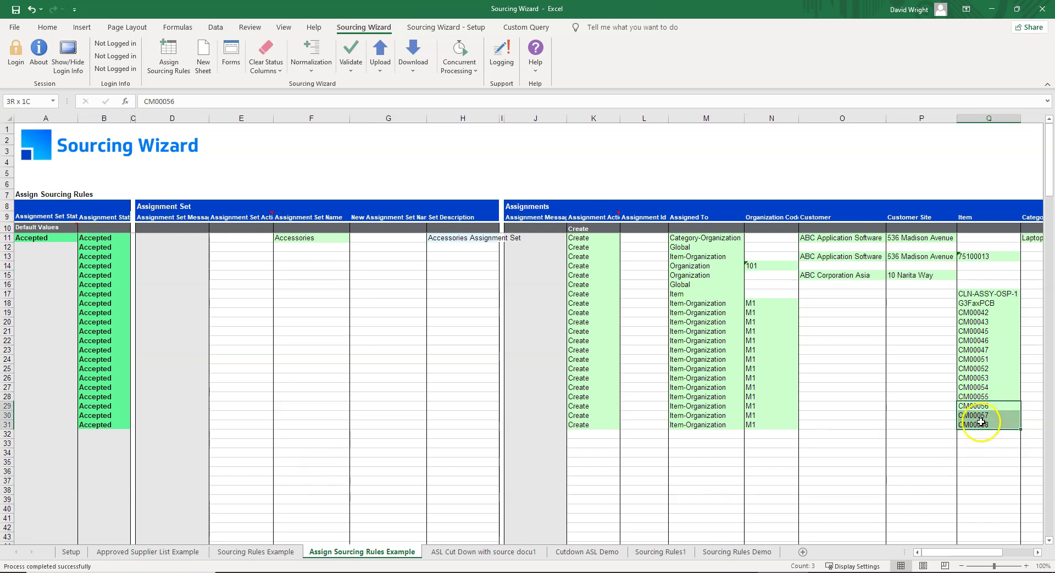
key(ctrl+c)
click(976, 451)
key(ctrl+v)
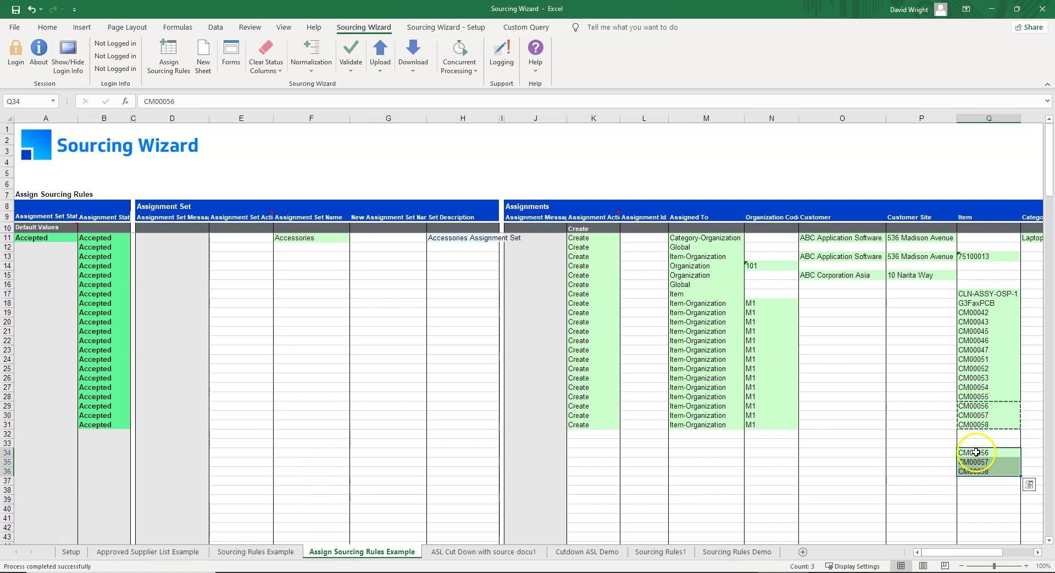
Set the Organization Code of rows 34 to 36 to M1.
click(766, 453)
text(M1)
key(ctrl+Return)
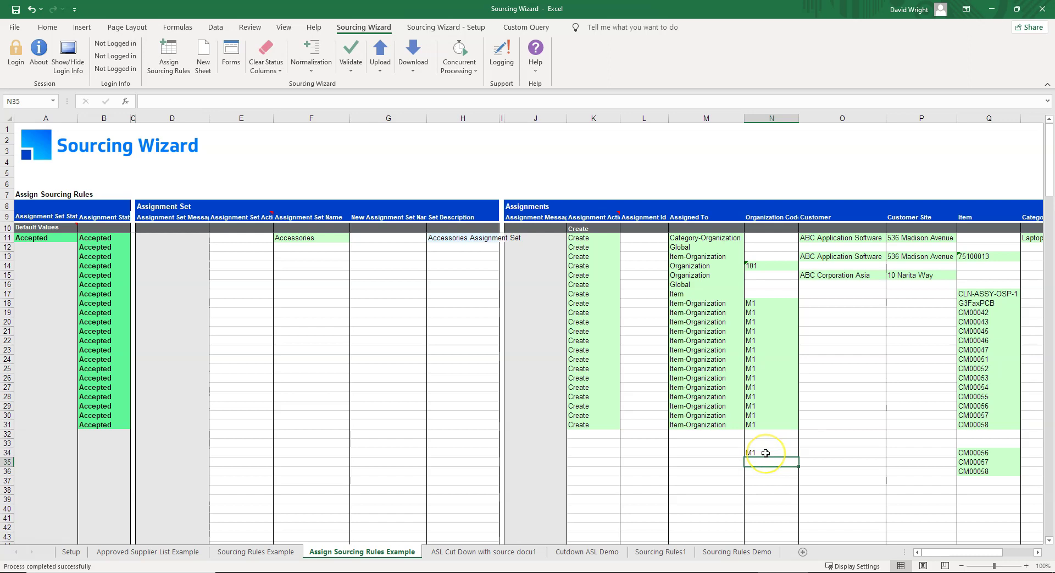
drag(766, 462, 766, 471)
key(ctrl+v)
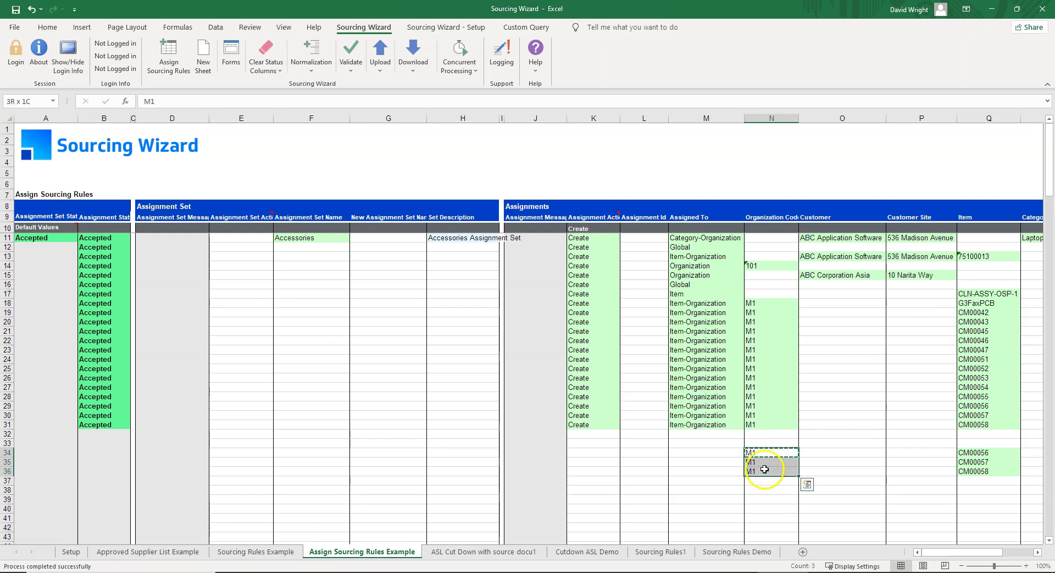
Download the matching assignments using the sheet data in rows 34 to 36, and clear the download criteria.
click(416, 69)
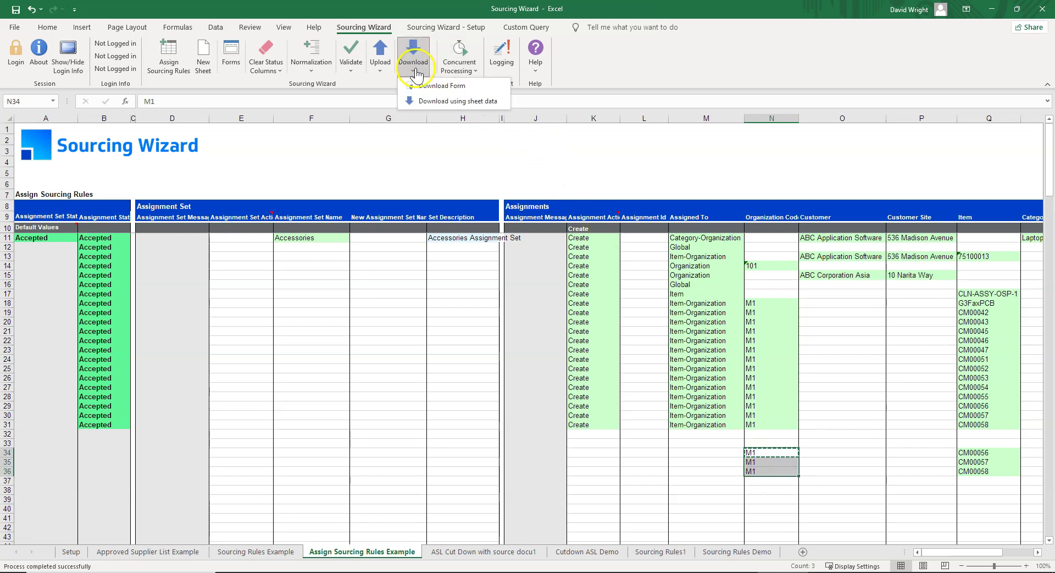
click(426, 100)
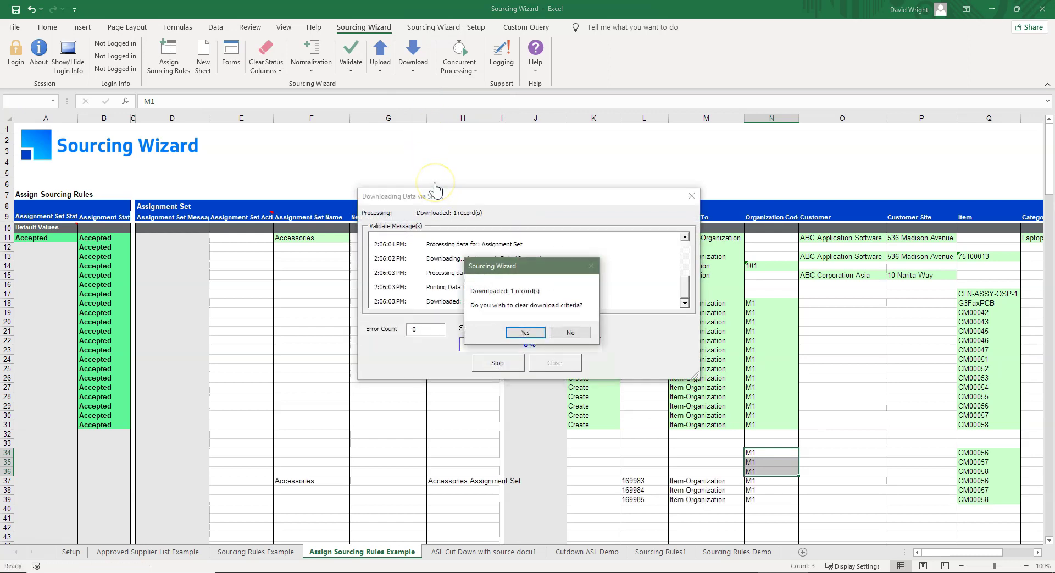
click(511, 332)
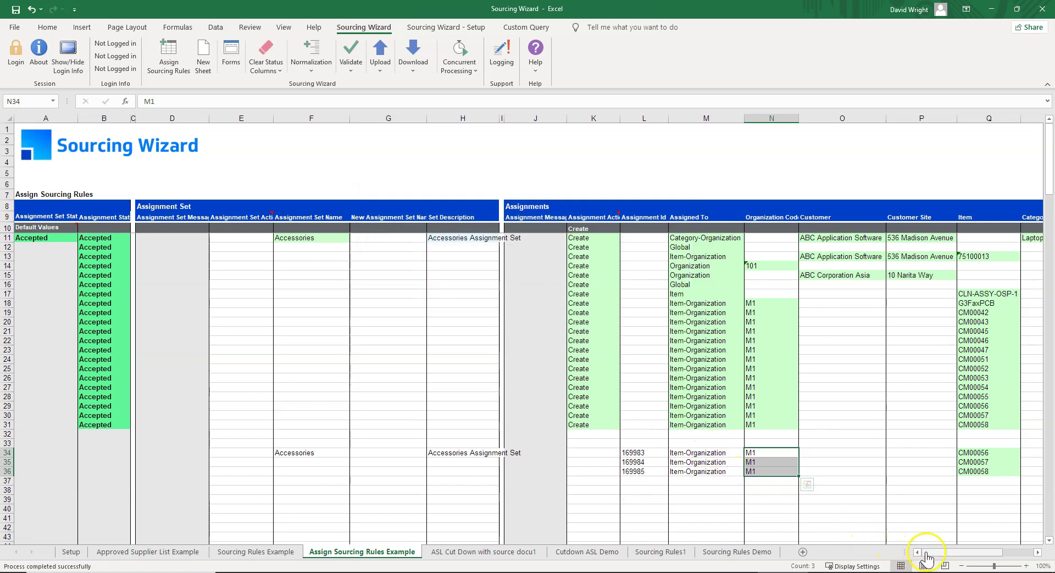
Set the default Assignment Action in row 10 to Update and open the Assignments form for row 34.
click(579, 227)
text(Update)
drag(959, 552, 980, 561)
click(308, 451)
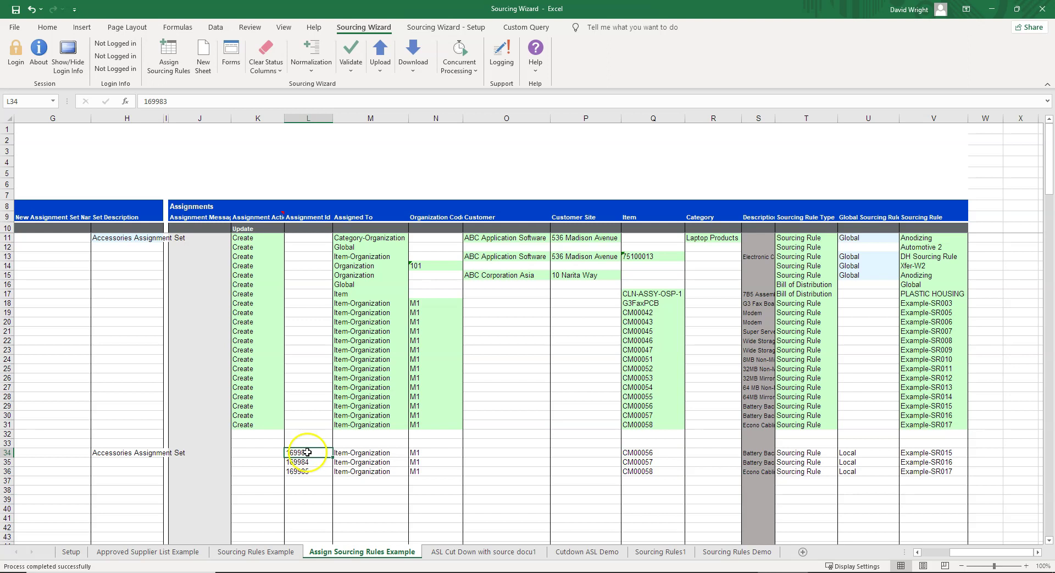
click(233, 61)
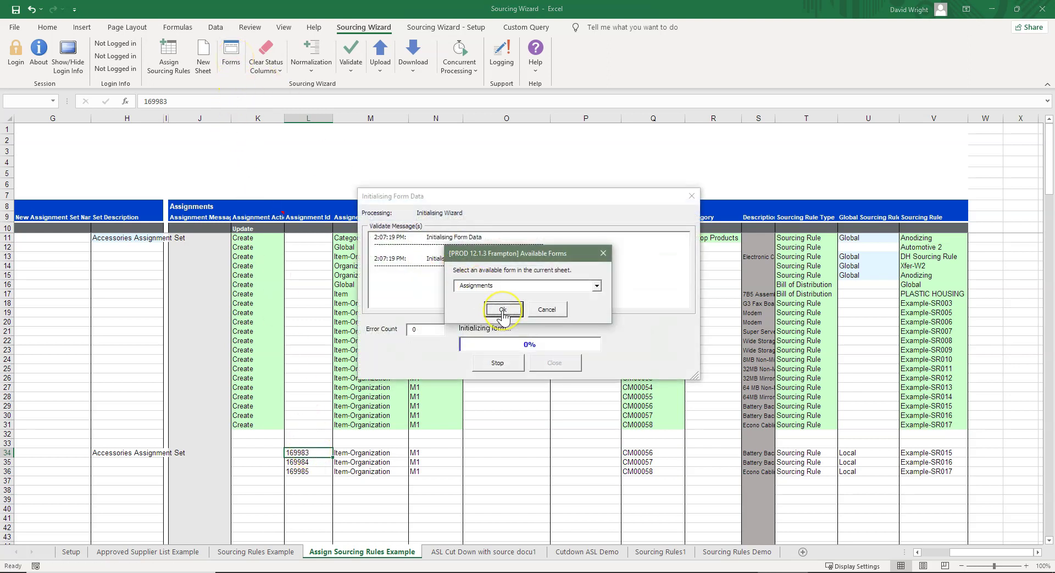
click(503, 310)
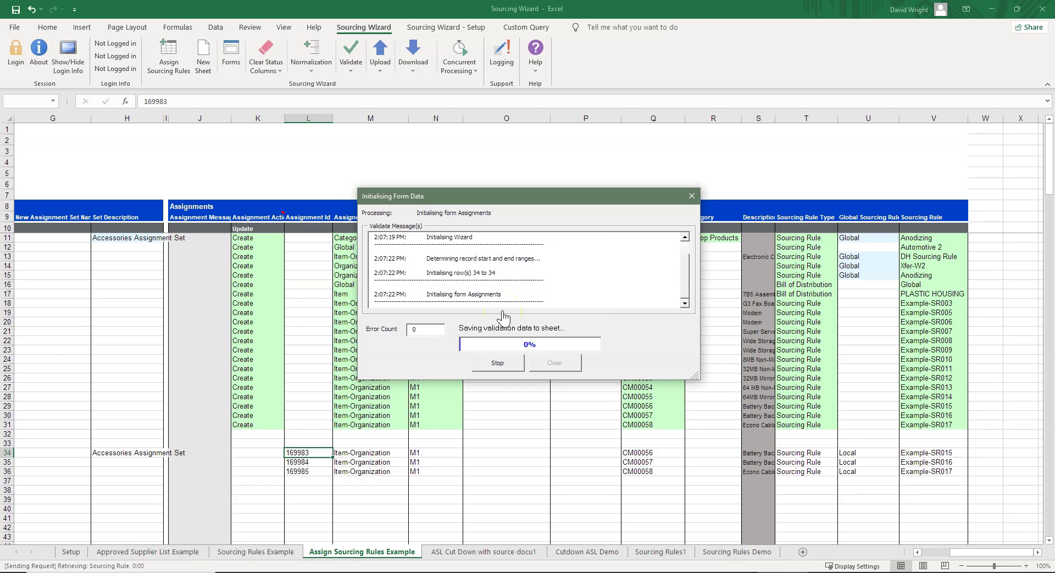
In row 34's Assignments form, search sourcing rules with E%, set Sourcing Rule to Example-SR001, and accept the form.
click(465, 273)
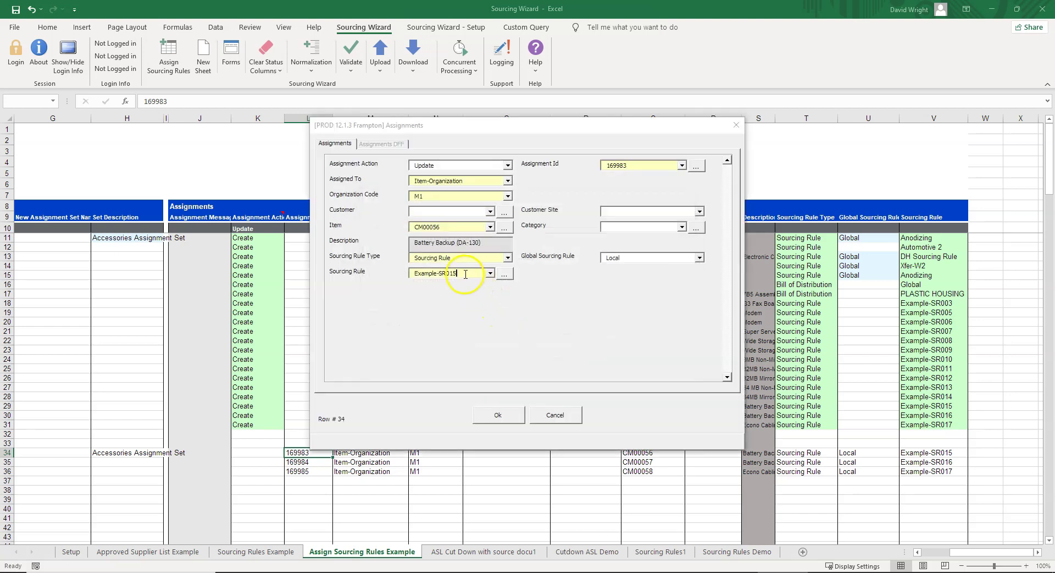
drag(465, 273, 427, 273)
text(E%)
click(489, 273)
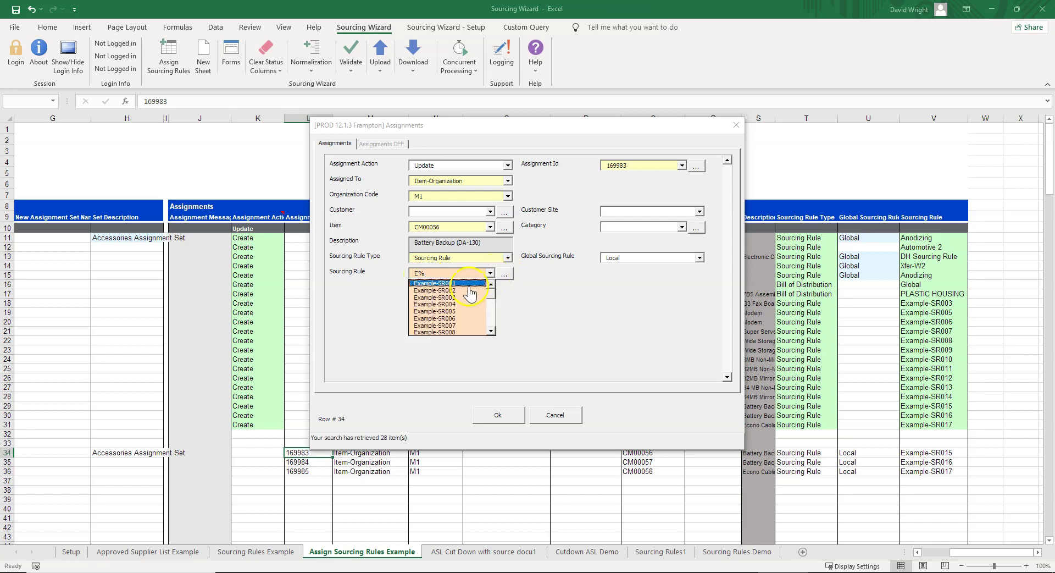
click(468, 283)
click(511, 420)
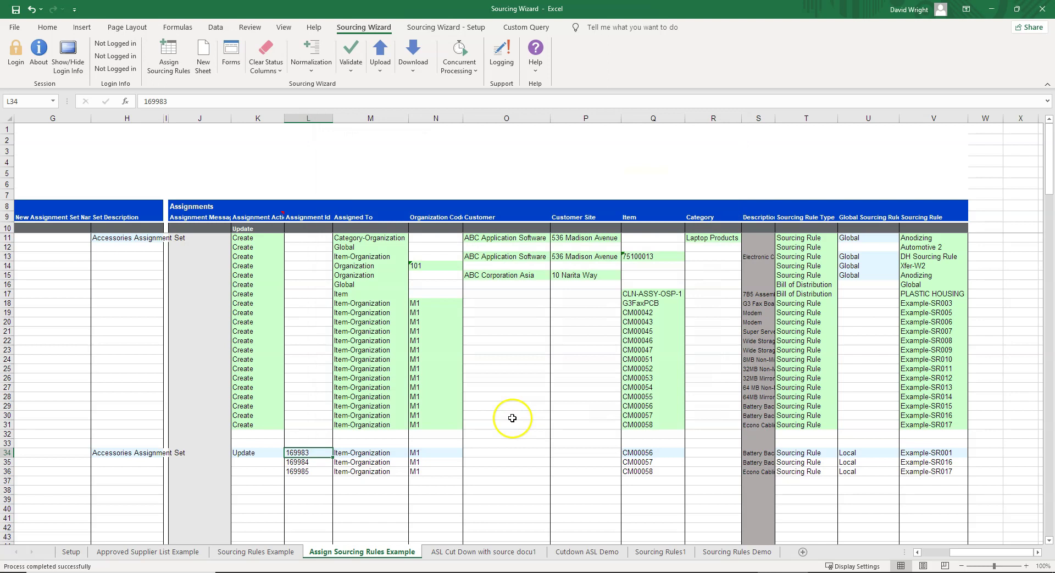
Copy row 34's Sourcing Rule, Example-SR001, into rows 35 and 36.
click(934, 453)
key(ctrl+c)
drag(935, 462, 934, 471)
key(ctrl+v)
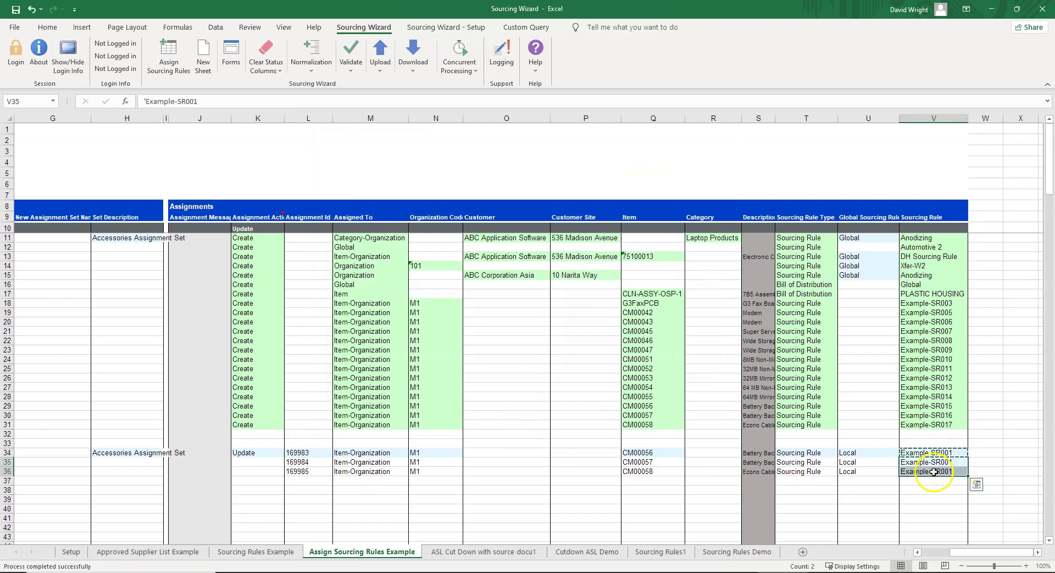
Upload only the selected assignments in rows 34 to 36.
drag(311, 453, 311, 471)
click(380, 65)
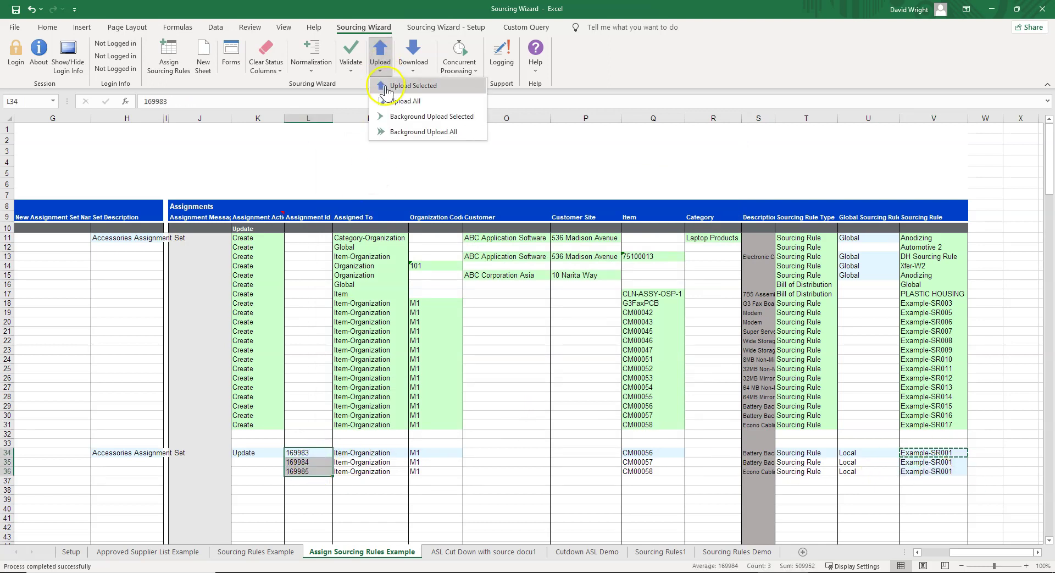
click(385, 88)
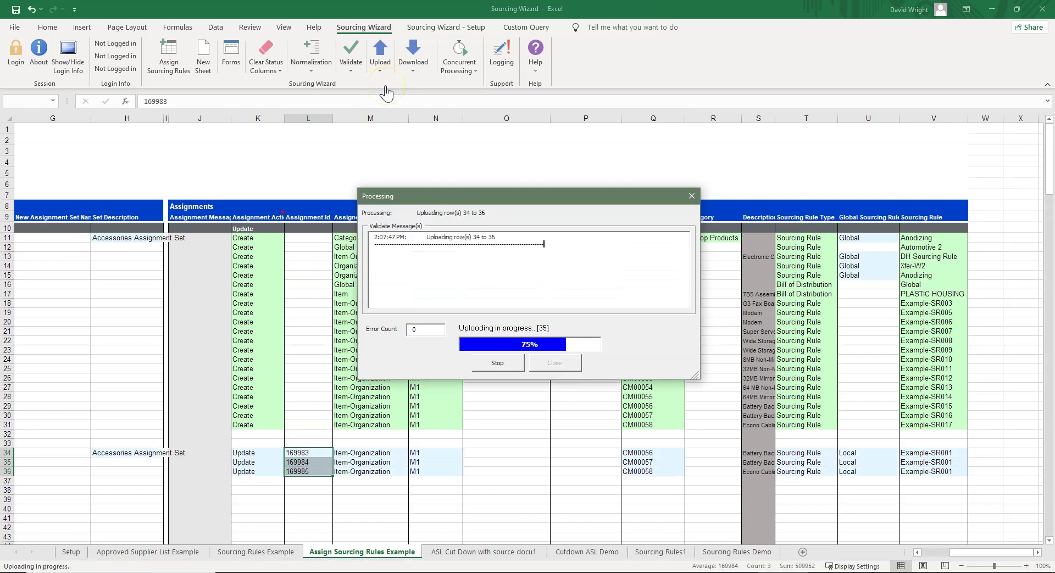